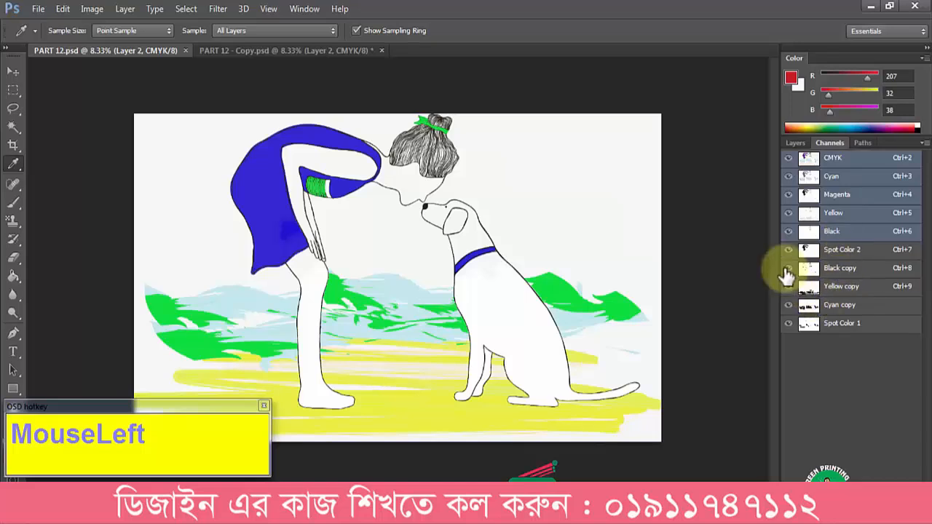
- Isolate the Spot Color 2 channel in PART 12.psd by hiding all the other channels
{"action": "left_click", "coordinate": [885, 251]}
{"action": "left_click_drag", "start_coordinate": [790, 234], "coordinate": [790, 169]}
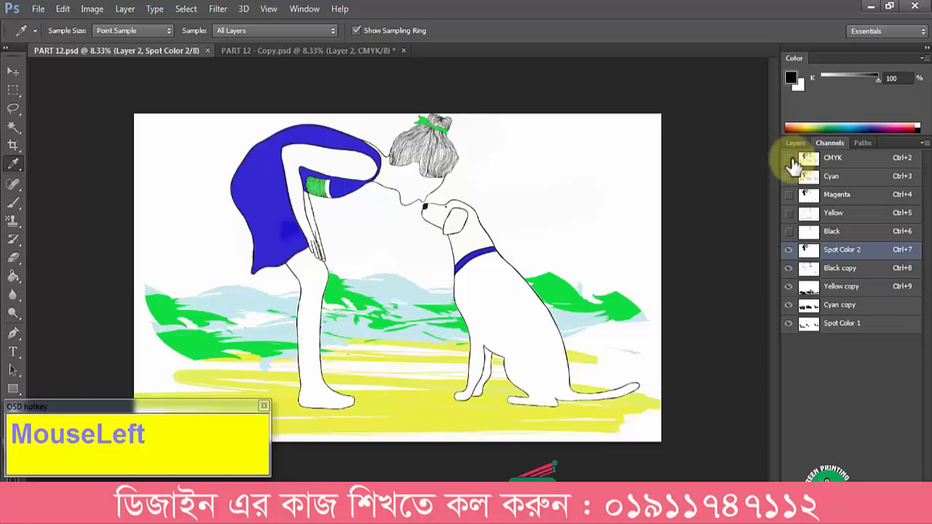
{"action": "left_click_drag", "start_coordinate": [789, 268], "coordinate": [786, 366]}
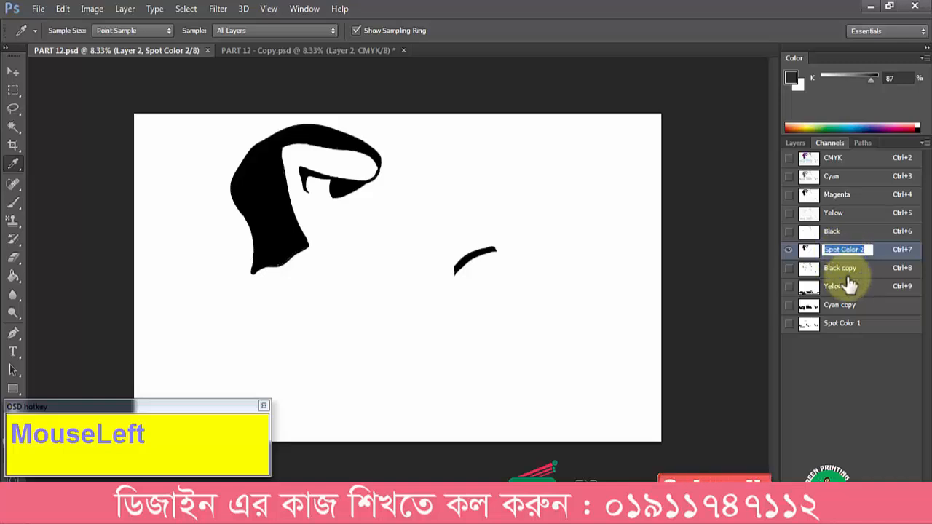
{"action": "left_click", "coordinate": [866, 390]}
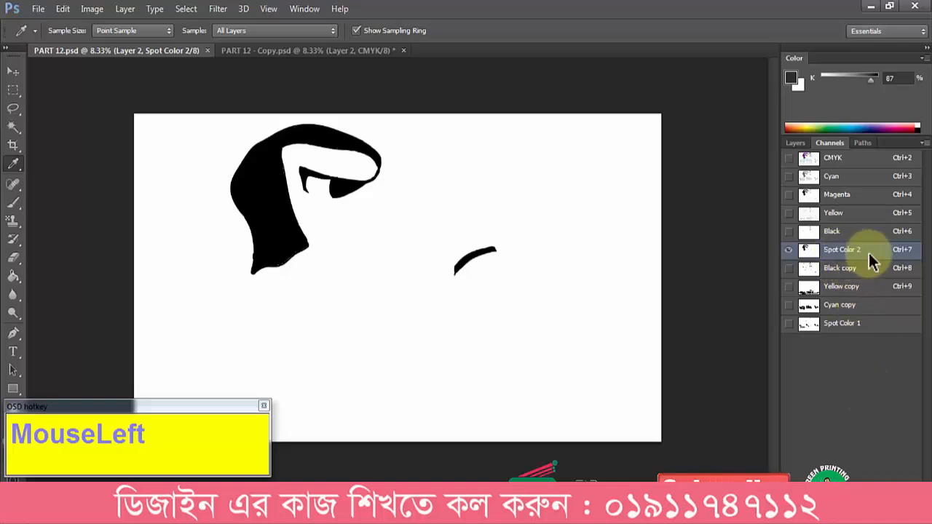
- In PART 12 - Copy.psd, view the Cyan and Magenta channels individually and duplicate the Magenta channel
{"action": "left_click", "coordinate": [293, 52]}
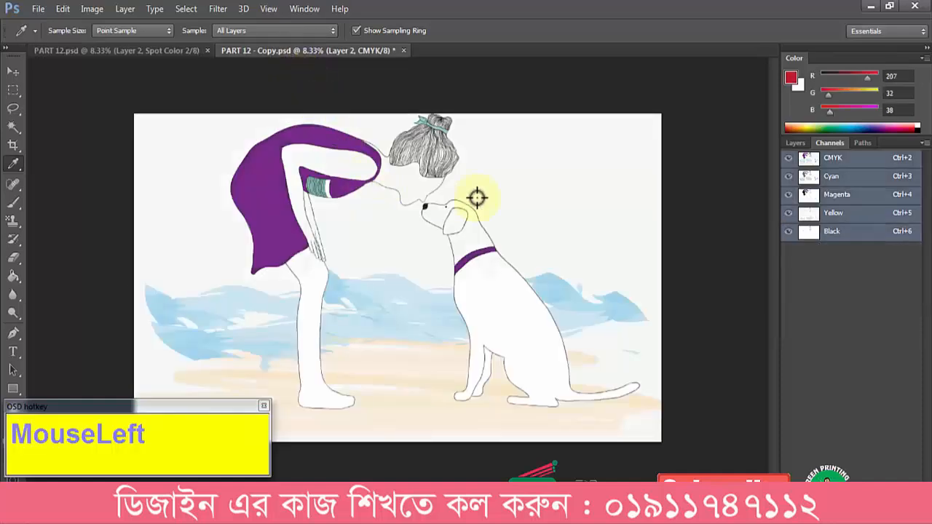
{"action": "left_click", "coordinate": [837, 179]}
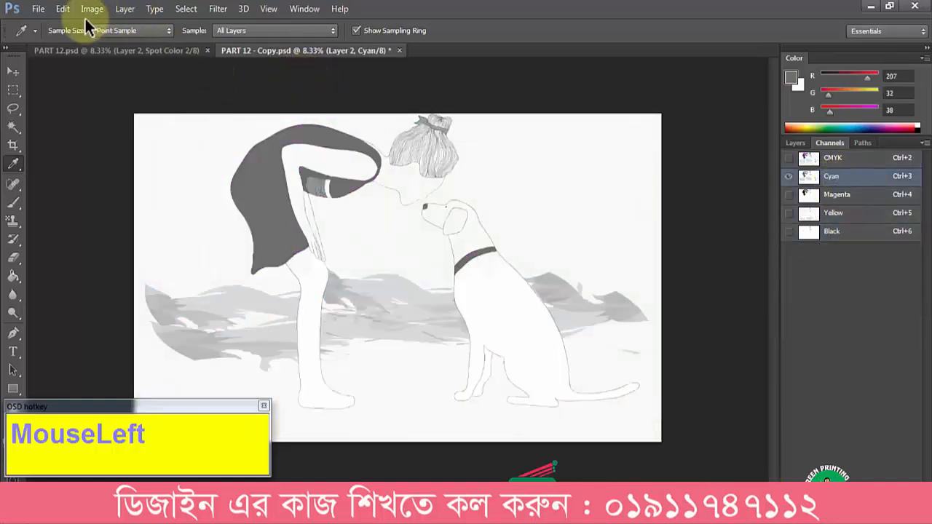
{"action": "left_click", "coordinate": [847, 201]}
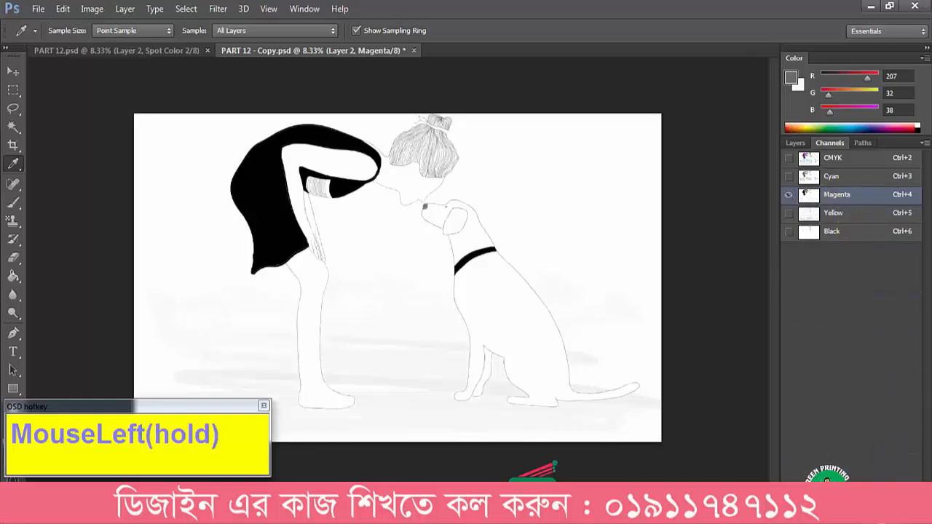
{"action": "left_click_drag", "start_coordinate": [838, 194], "coordinate": [611, 268]}
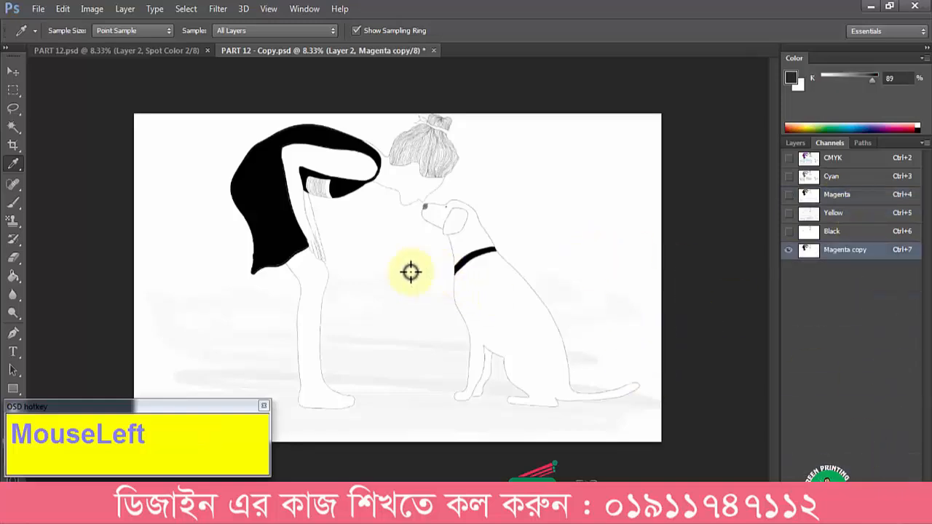
- Apply Levels to the Magenta copy channel with the white input at 82 and midtones at 0.62 to isolate the dress and collar
{"action": "left_click_drag", "start_coordinate": [328, 183], "coordinate": [417, 203]}
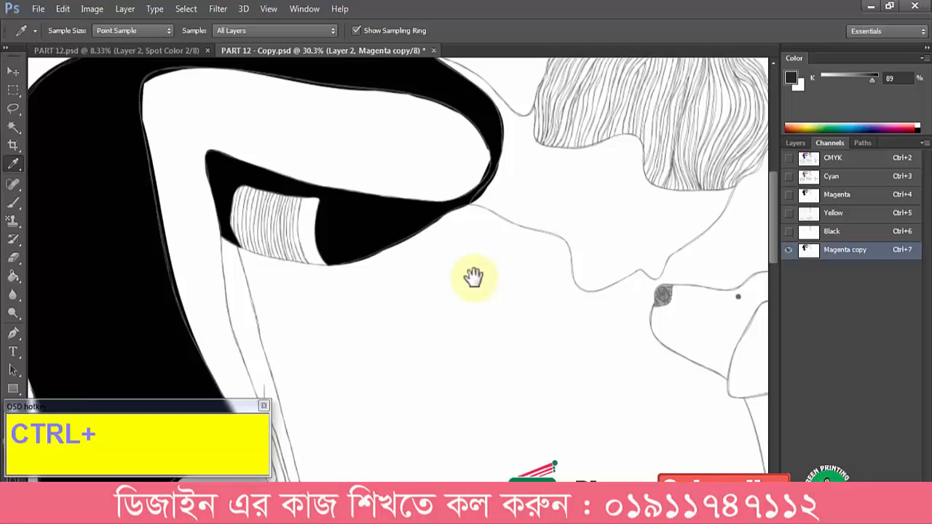
{"action": "key", "text": "ctrl+l"}
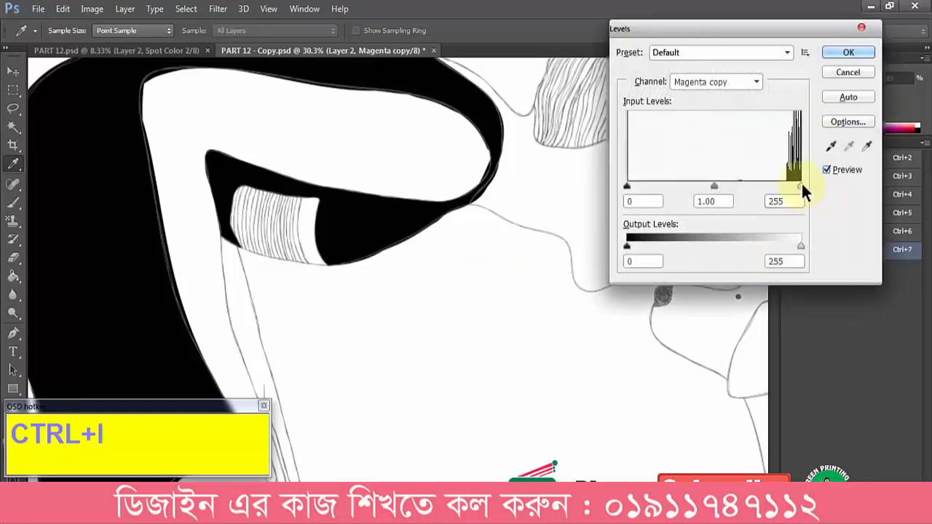
{"action": "left_click_drag", "start_coordinate": [788, 181], "coordinate": [663, 187]}
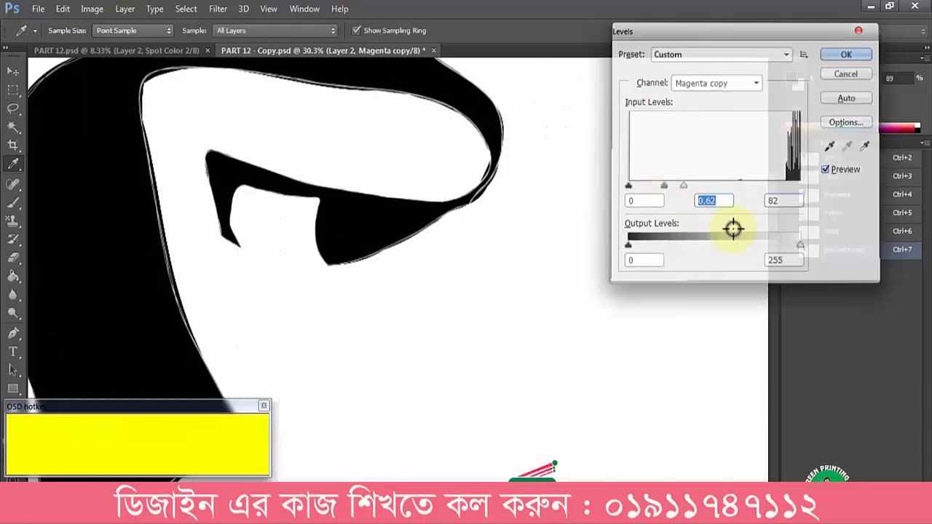
{"action": "key", "text": "Return"}
- Compare the dress with Spot Color 2 in PART 12.psd and reapply Levels to the Magenta copy channel with midtones at 0.63
{"action": "left_click", "coordinate": [138, 52]}
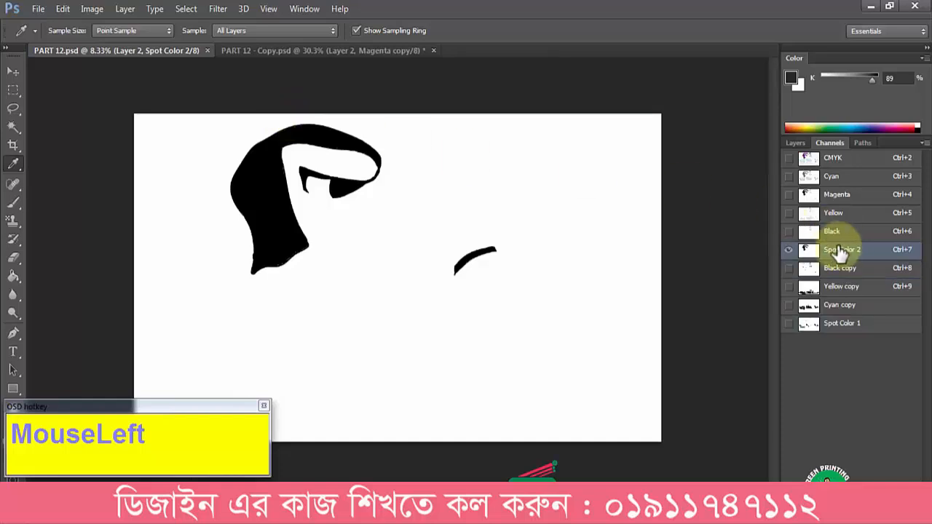
{"action": "left_click_drag", "start_coordinate": [318, 183], "coordinate": [386, 208]}
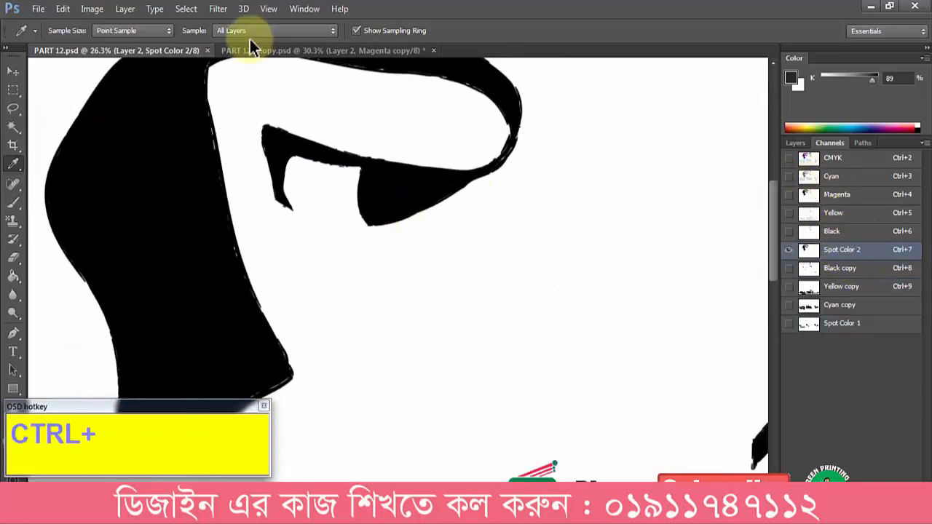
{"action": "left_click", "coordinate": [274, 49]}
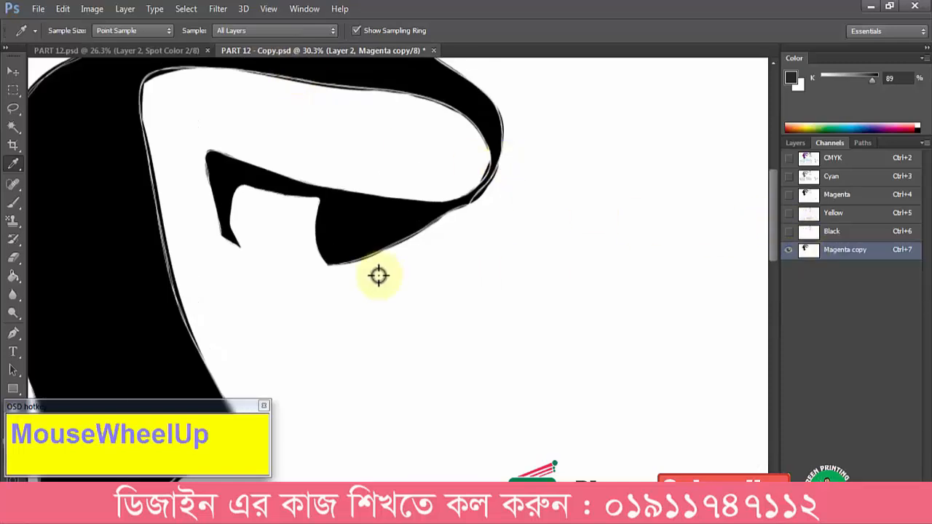
{"action": "scroll", "coordinate": [379, 274], "scroll_direction": "up", "scroll_amount": 3}
{"action": "key", "text": "ctrl+l"}
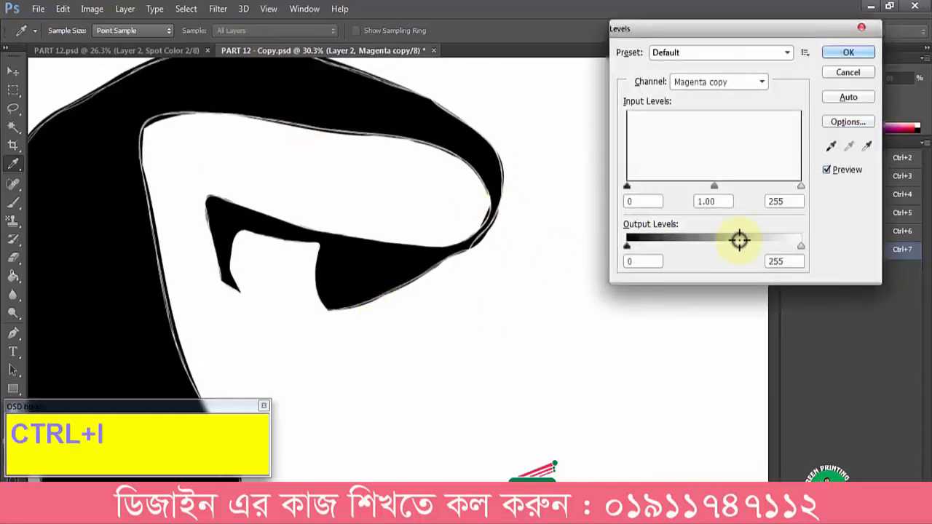
{"action": "left_click_drag", "start_coordinate": [713, 187], "coordinate": [742, 187]}
{"action": "key", "text": "Return"}
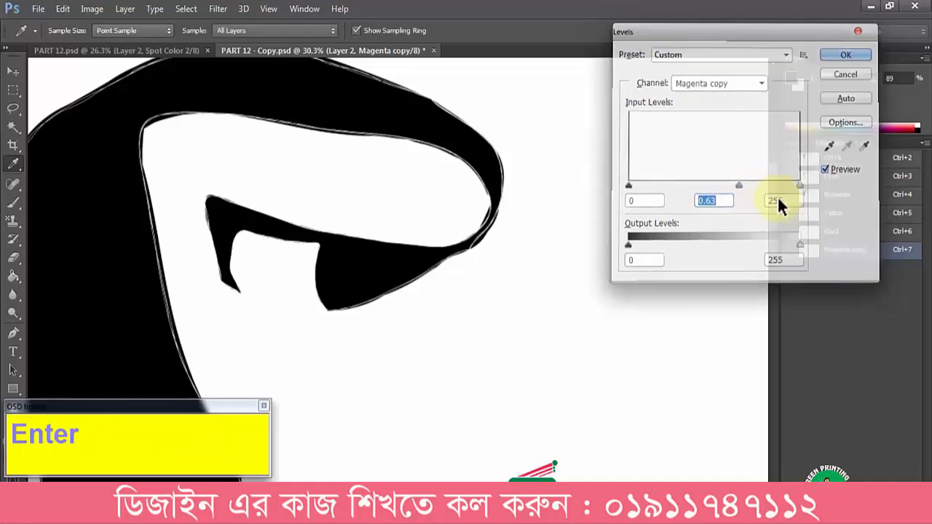
- Check the Spot Color 2 and Black copy channels in PART 12.psd and duplicate the Black channel in PART 12 - Copy.psd
{"action": "key", "text": "KP_0"}
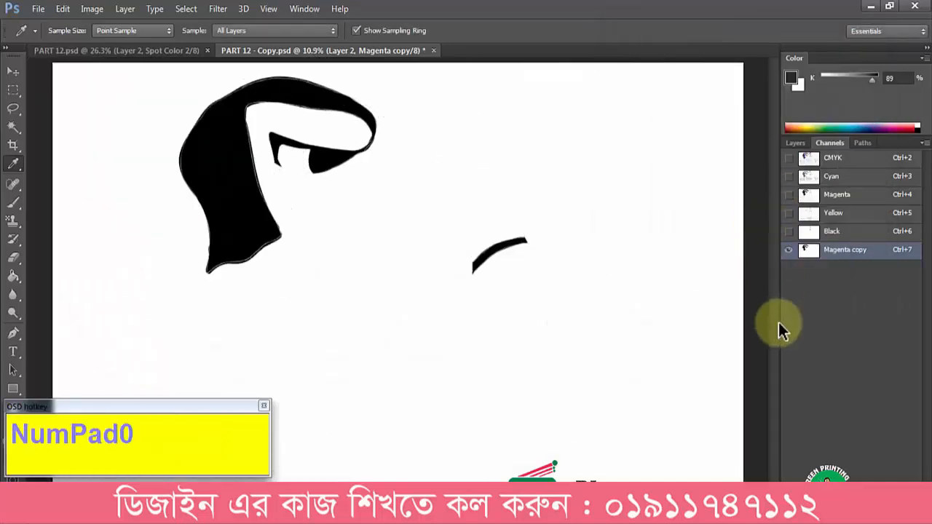
{"action": "left_click_drag", "start_coordinate": [498, 315], "coordinate": [540, 320]}
{"action": "left_click", "coordinate": [88, 51]}
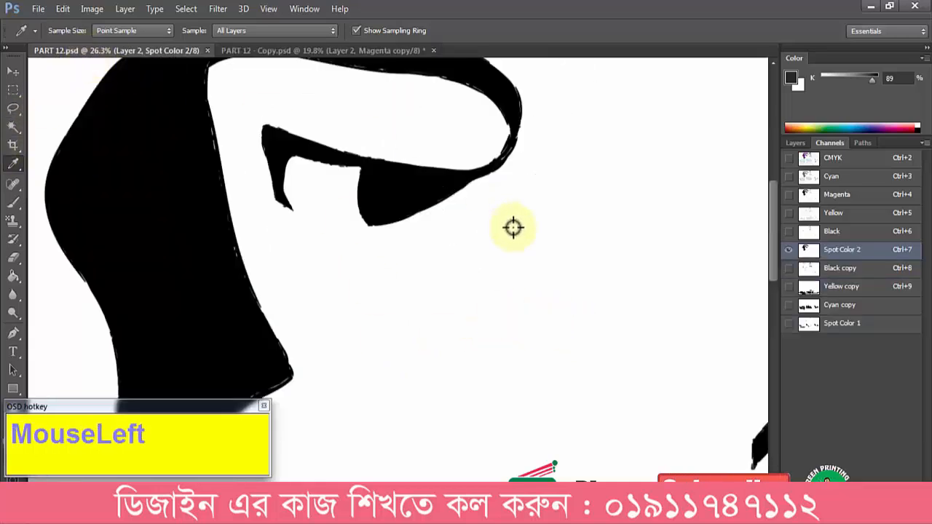
{"action": "left_click_drag", "start_coordinate": [690, 334], "coordinate": [597, 313]}
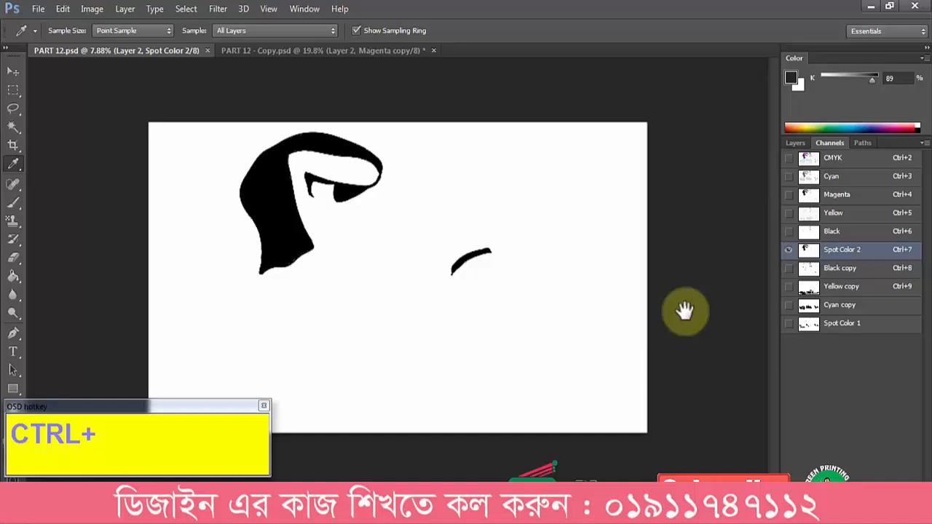
{"action": "left_click", "coordinate": [855, 272]}
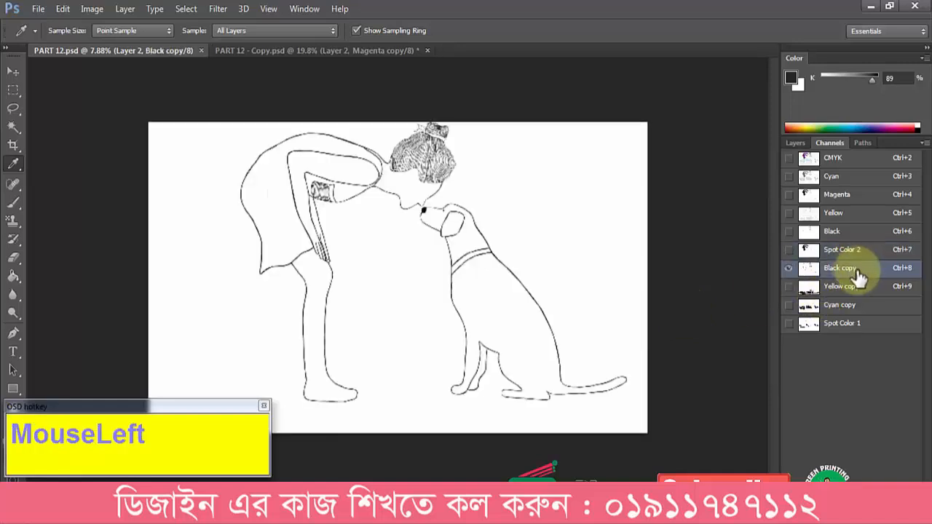
{"action": "left_click", "coordinate": [265, 53]}
{"action": "left_click", "coordinate": [844, 231]}
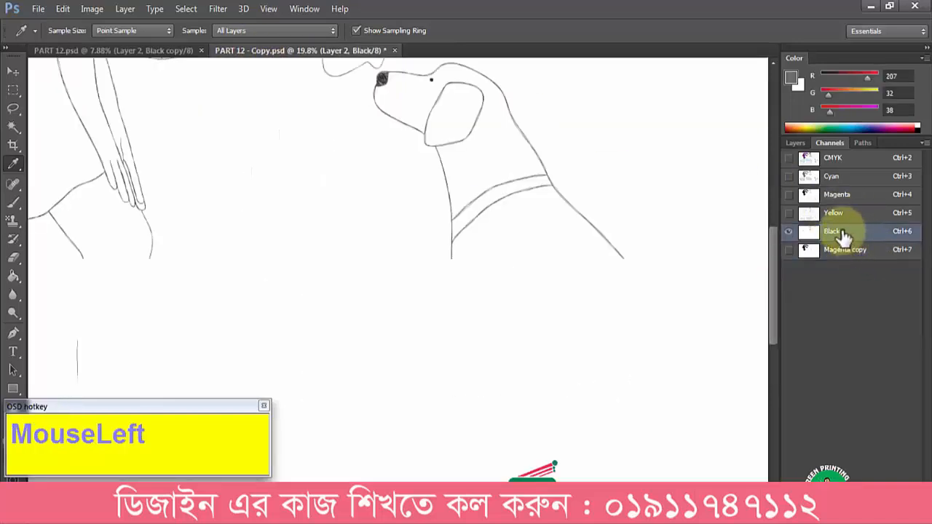
{"action": "left_click_drag", "start_coordinate": [845, 231], "coordinate": [874, 483]}
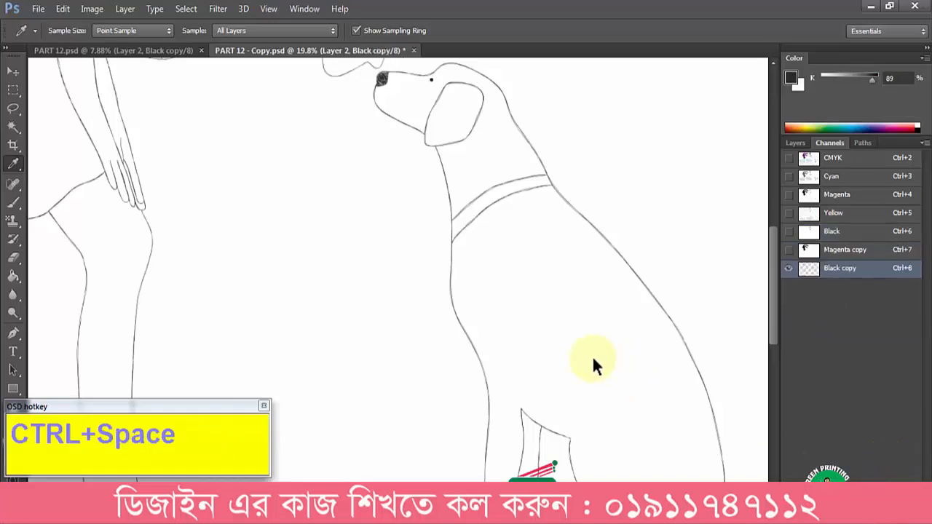
- Darken the line art of the Black copy channel with Levels, setting the midtones to 0.16
{"action": "key", "text": "ctrl+KP_0"}
{"action": "mouse_move", "coordinate": [436, 191]}
{"action": "left_mouse_down"}
{"action": "mouse_move", "coordinate": [537, 156]}
{"action": "mouse_move", "coordinate": [645, 198]}
{"action": "mouse_move", "coordinate": [522, 228]}
{"action": "left_mouse_up"}
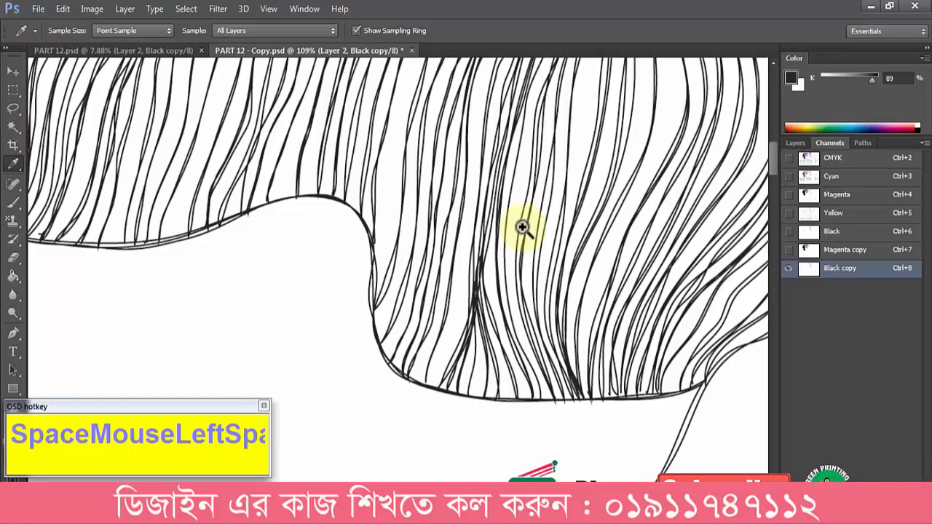
{"action": "key", "text": "ctrl+l"}
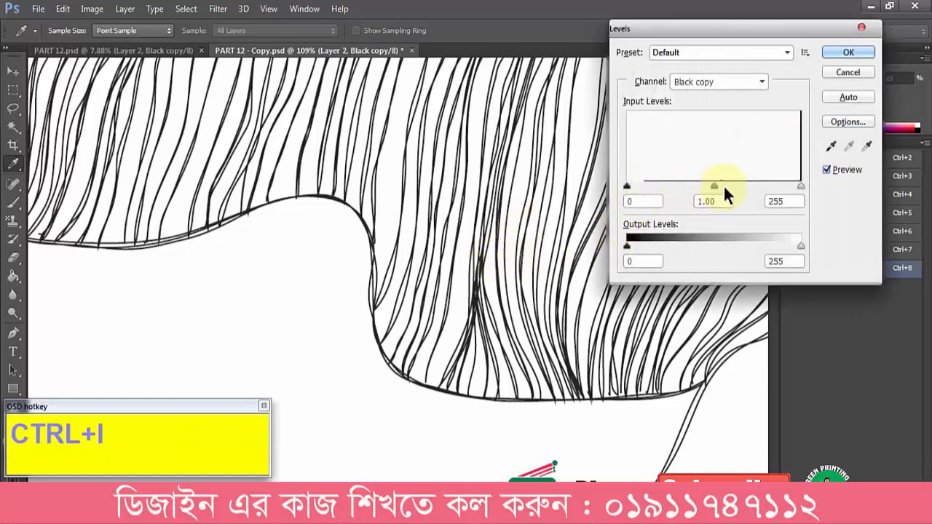
{"action": "left_click_drag", "start_coordinate": [724, 188], "coordinate": [782, 192]}
{"action": "key", "text": "Return"}
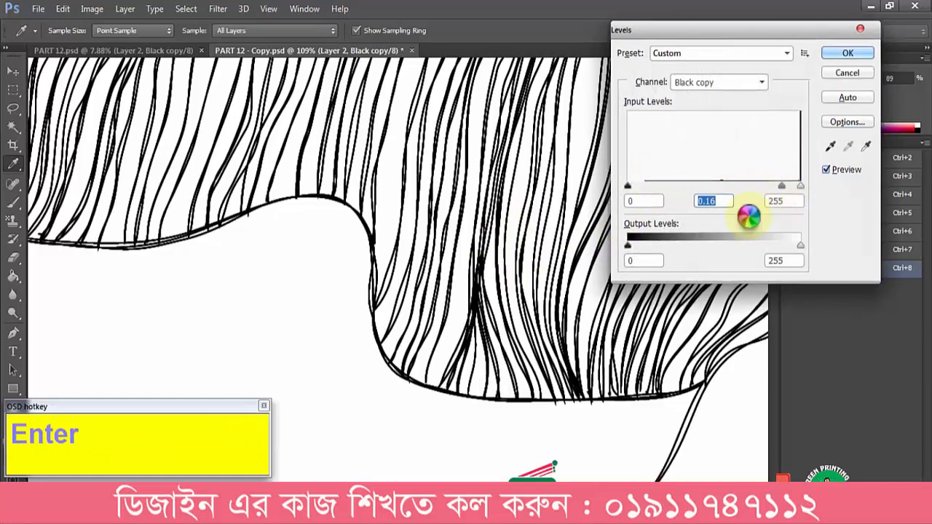
{"action": "key", "text": "ctrl+0"}
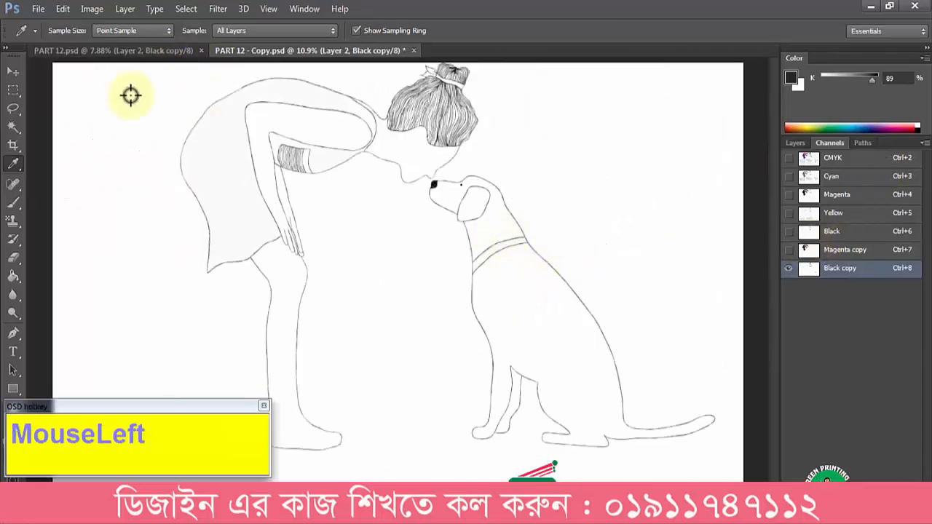
- Check the Yellow copy channel in PART 12.psd and duplicate the Yellow channel in PART 12 - Copy.psd
{"action": "left_click", "coordinate": [86, 51]}
{"action": "left_click", "coordinate": [841, 286]}
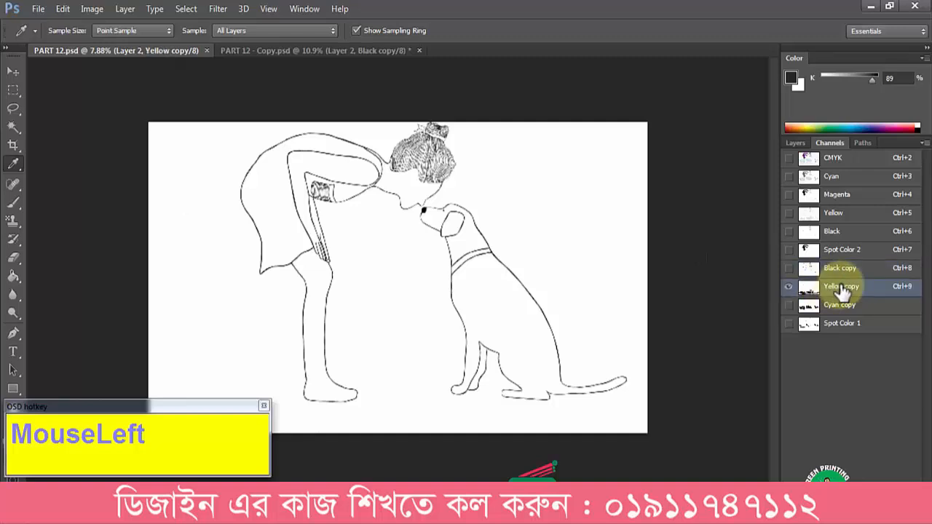
{"action": "left_click", "coordinate": [298, 51]}
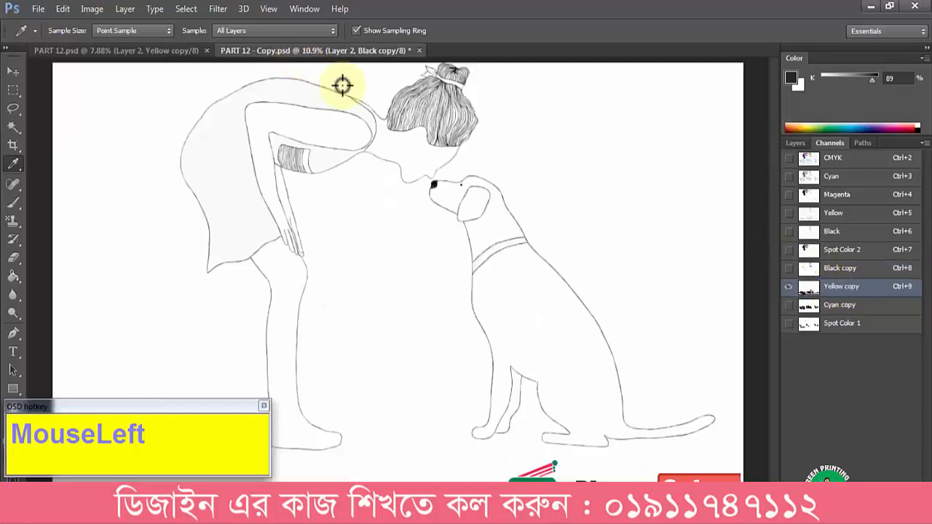
{"action": "left_click", "coordinate": [837, 213]}
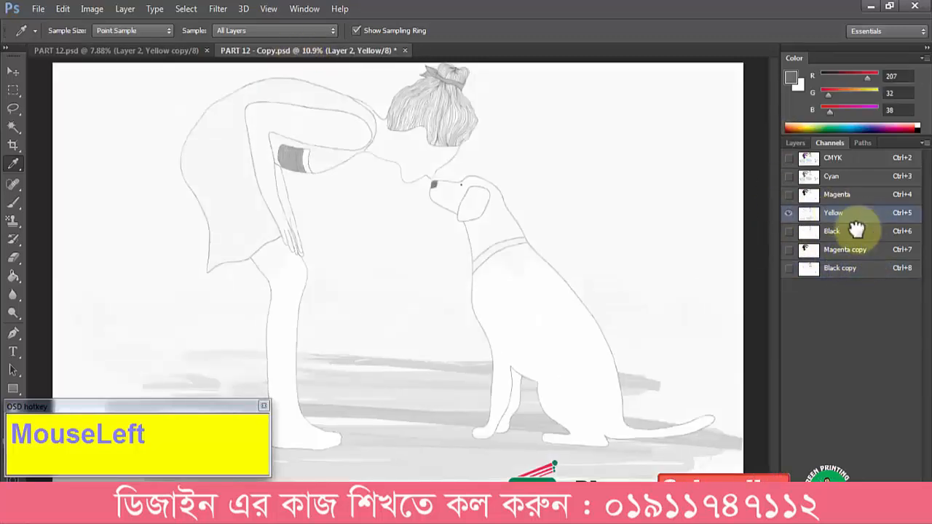
{"action": "left_click_drag", "start_coordinate": [838, 213], "coordinate": [897, 515]}
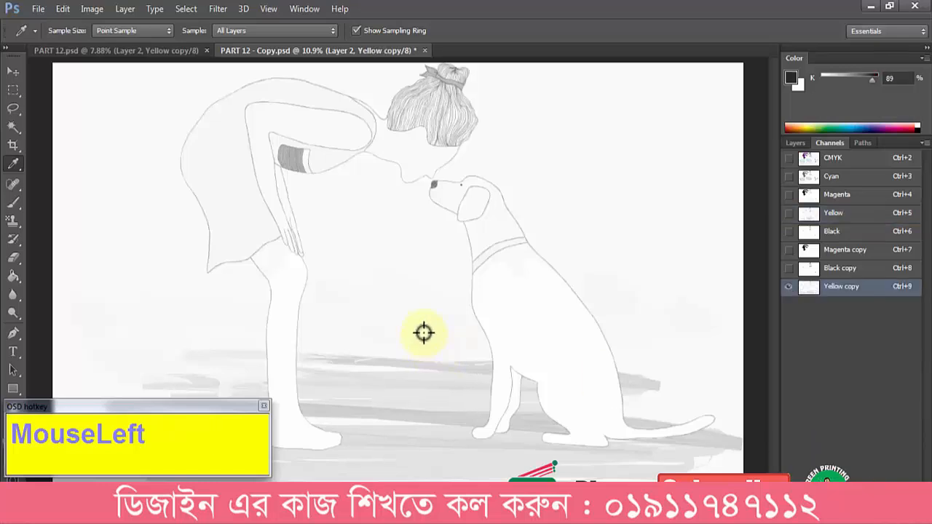
{"action": "key", "text": "ctrl+space"}
{"action": "mouse_move", "coordinate": [496, 358]}
{"action": "left_mouse_down"}
{"action": "mouse_move", "coordinate": [505, 364]}
{"action": "mouse_move", "coordinate": [487, 360]}
{"action": "mouse_move", "coordinate": [502, 360]}
{"action": "left_mouse_up"}
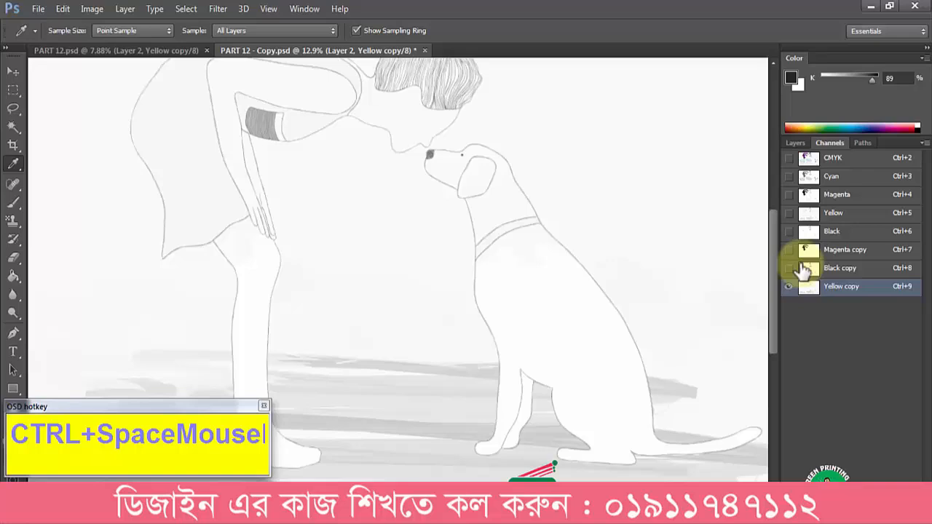
- Select the line art in the Black copy channel by inverting a Magic Wand selection of the white background, and activate the Yellow copy channel
{"action": "left_click", "coordinate": [848, 271]}
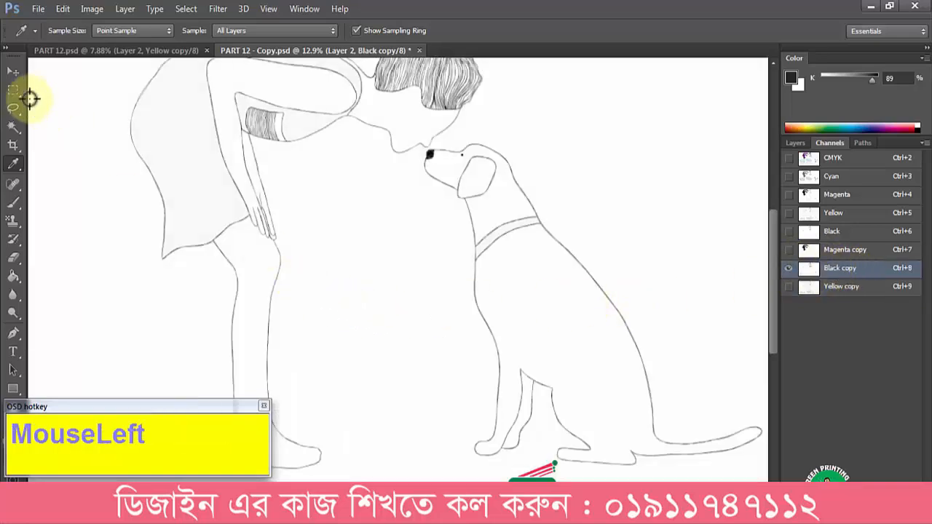
{"action": "left_click", "coordinate": [16, 128]}
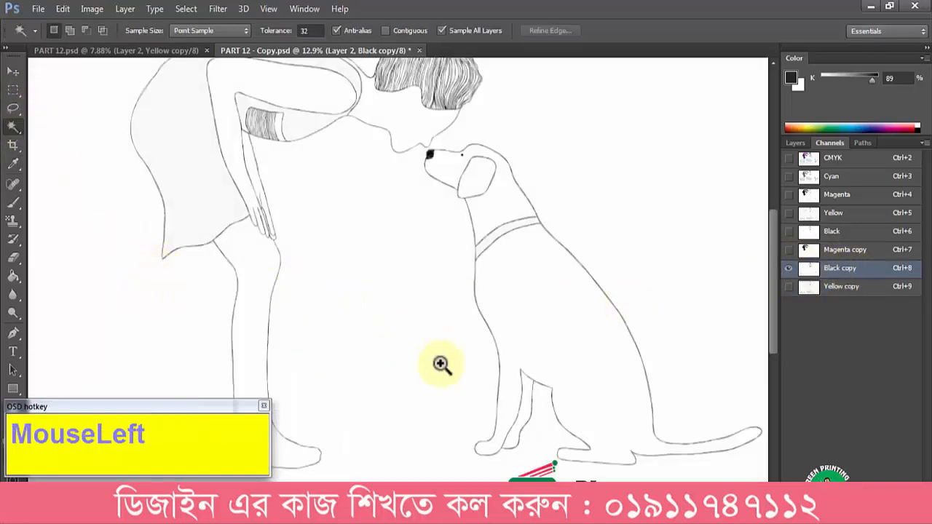
{"action": "left_click", "coordinate": [478, 362], "text": "alt"}
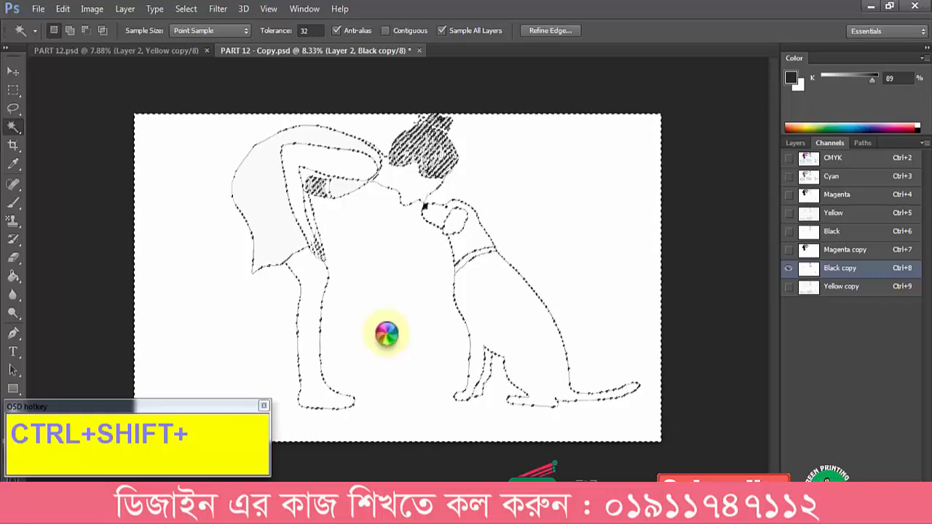
{"action": "key", "text": "ctrl+shift+i"}
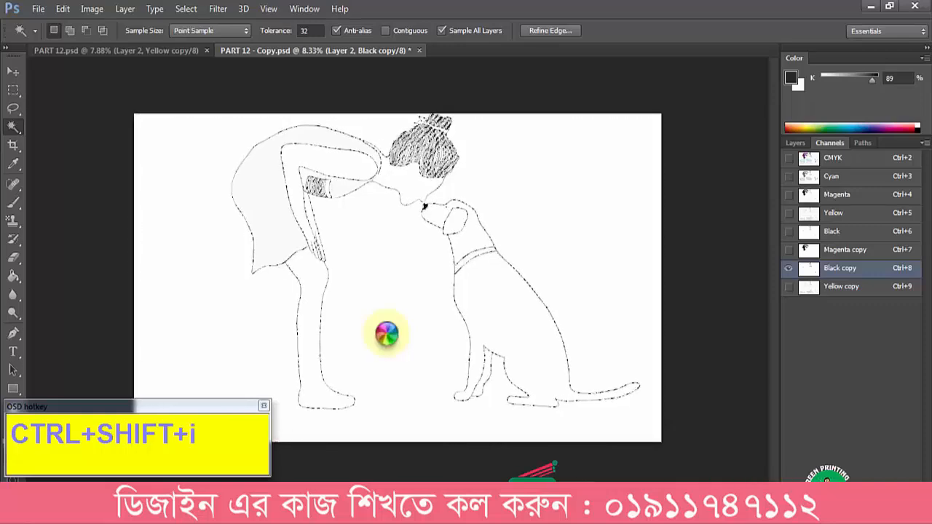
{"action": "left_click", "coordinate": [841, 288]}
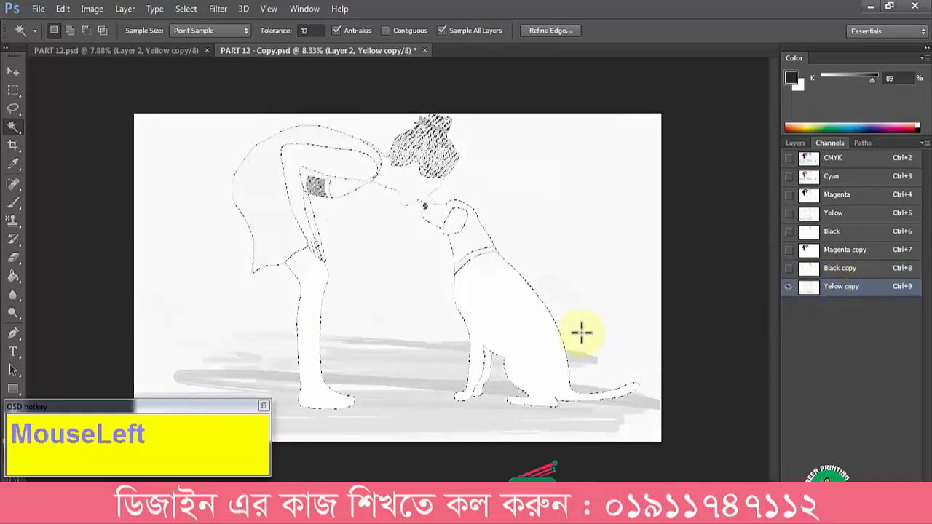
- Clear the selected line art from the Yellow copy channel, deselect, and erase the leftover tones above the ground strokes with a 1200 px eraser
{"action": "key", "text": "Delete"}
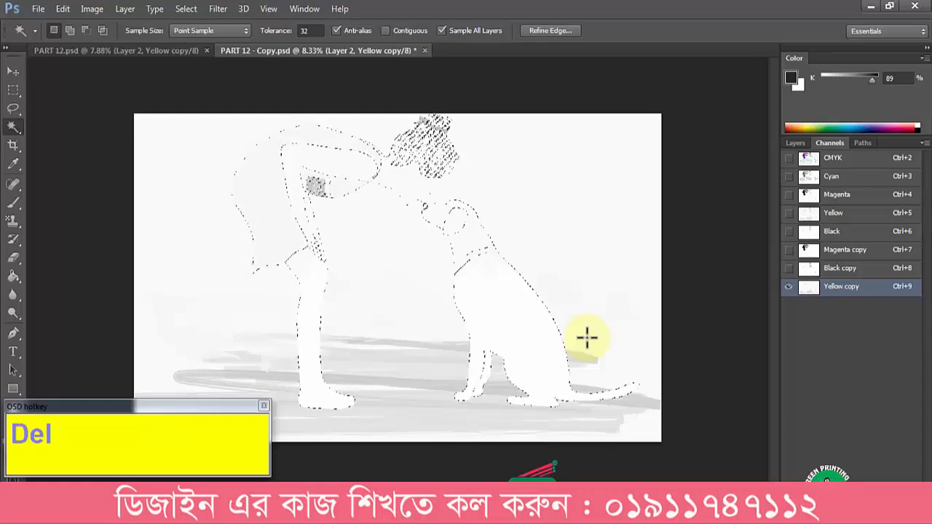
{"action": "key", "text": "ctrl+d"}
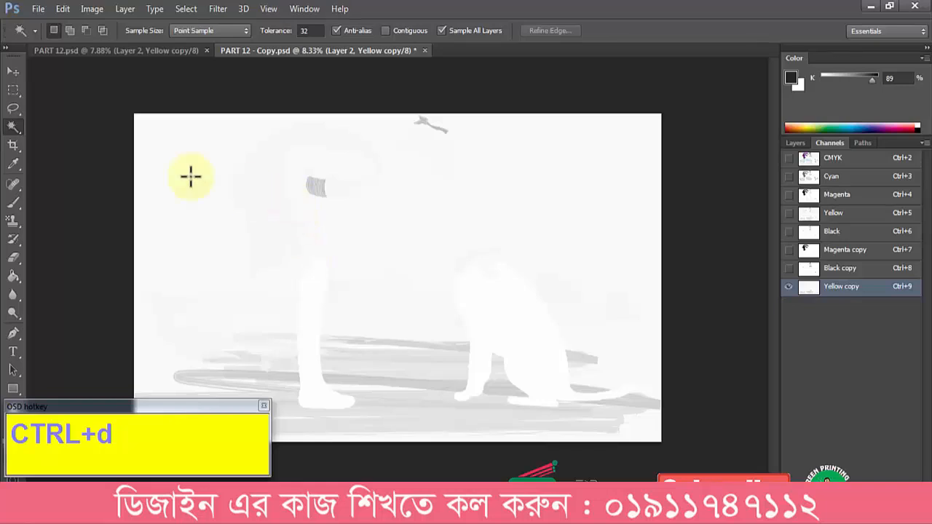
{"action": "key", "text": "e"}
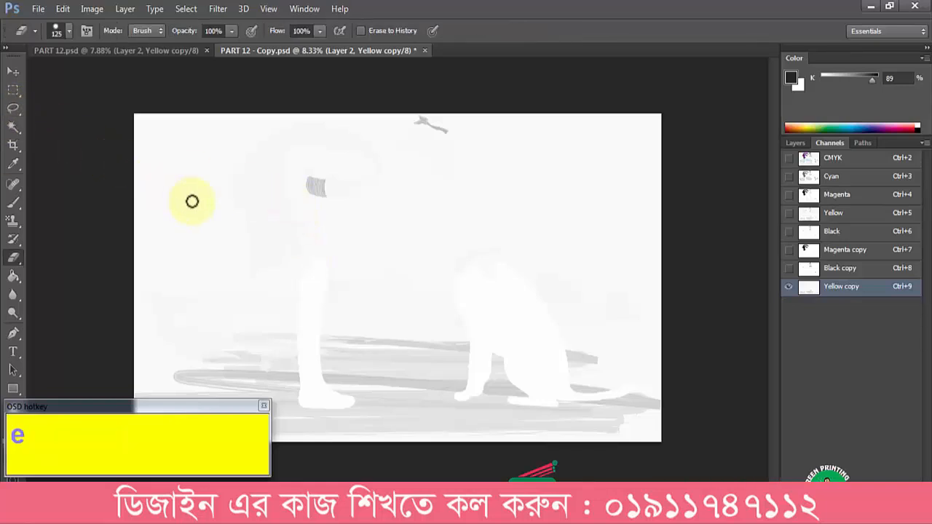
{"action": "mouse_move", "coordinate": [192, 201]}
{"action": "left_mouse_down"}
{"action": "mouse_move", "coordinate": [268, 172]}
{"action": "mouse_move", "coordinate": [268, 152]}
{"action": "mouse_move", "coordinate": [429, 137]}
{"action": "mouse_move", "coordinate": [343, 193]}
{"action": "mouse_move", "coordinate": [268, 225]}
{"action": "mouse_move", "coordinate": [322, 234]}
{"action": "mouse_move", "coordinate": [216, 259]}
{"action": "mouse_move", "coordinate": [218, 224]}
{"action": "mouse_move", "coordinate": [507, 241]}
{"action": "mouse_move", "coordinate": [486, 239]}
{"action": "mouse_move", "coordinate": [566, 270]}
{"action": "mouse_move", "coordinate": [569, 283]}
{"action": "mouse_move", "coordinate": [377, 276]}
{"action": "mouse_move", "coordinate": [621, 307]}
{"action": "left_mouse_up"}
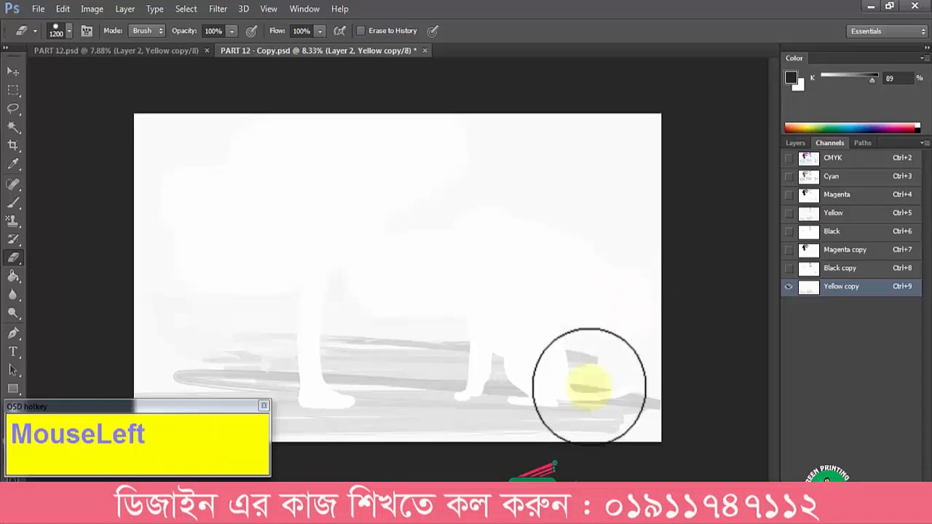
- Darken the ground strokes of the Yellow copy channel with Levels, setting the white input to 245 and the midtones to 0.14
{"action": "key", "text": "ctrl+space"}
{"action": "mouse_move", "coordinate": [589, 387]}
{"action": "left_mouse_down"}
{"action": "mouse_move", "coordinate": [634, 404]}
{"action": "mouse_move", "coordinate": [619, 393]}
{"action": "left_mouse_up"}
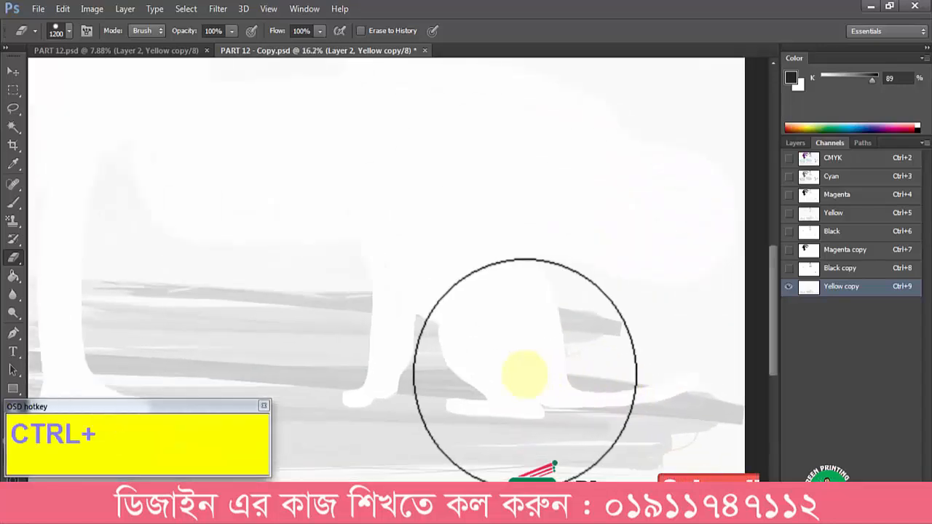
{"action": "key", "text": "ctrl+l"}
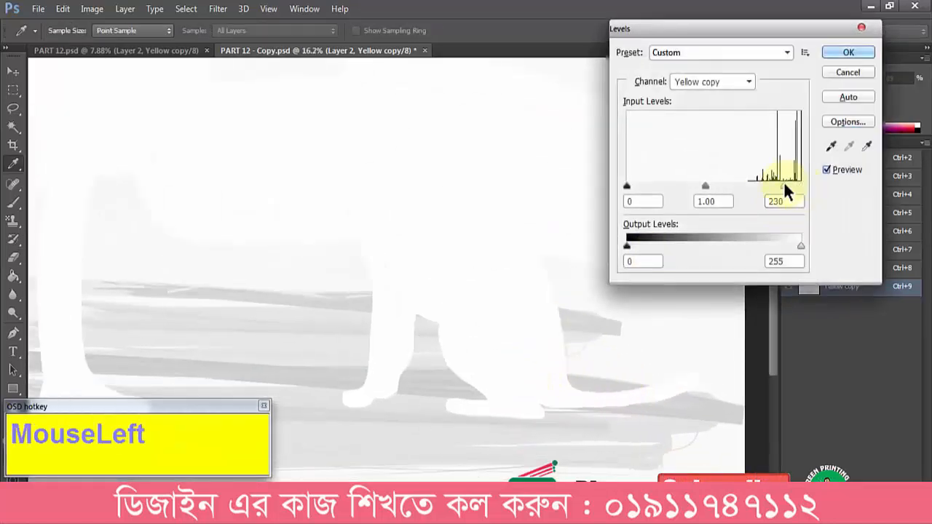
{"action": "left_click_drag", "start_coordinate": [785, 191], "coordinate": [796, 191]}
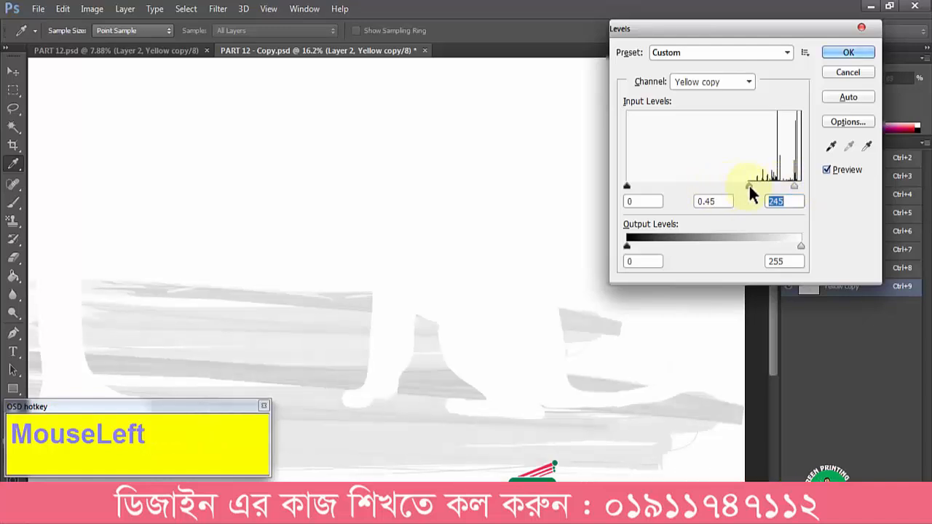
{"action": "left_click_drag", "start_coordinate": [770, 197], "coordinate": [777, 197]}
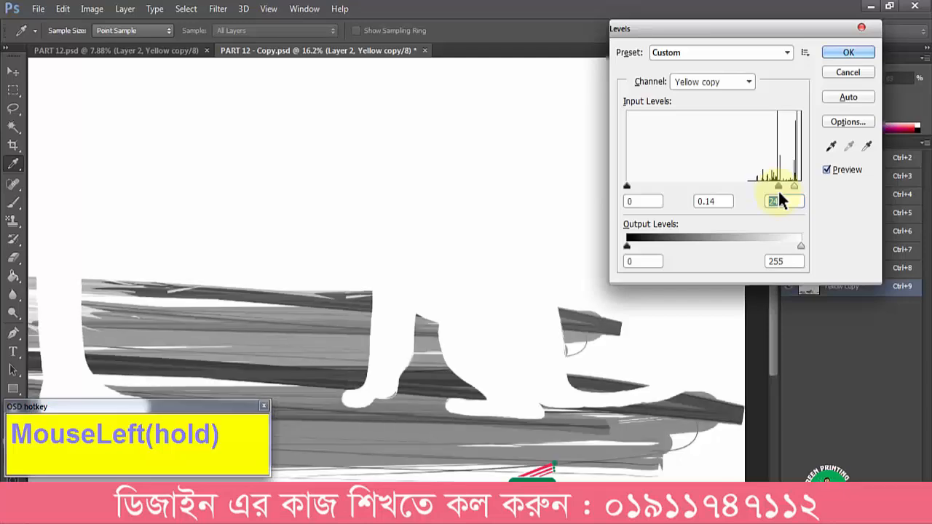
{"action": "key", "text": "Return"}
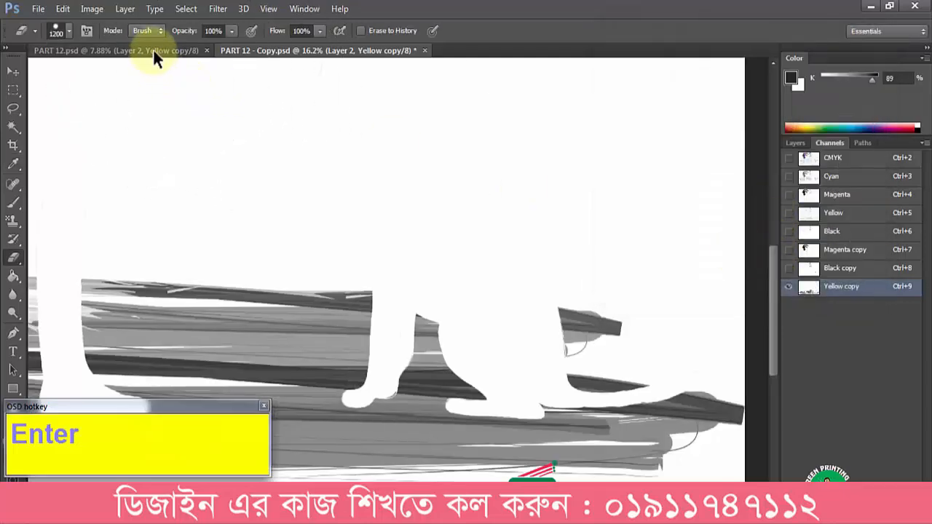
- Examine the ground strokes of the Yellow copy channel in PART 12.psd as a reference, and return to PART 12 - Copy.psd
{"action": "left_click", "coordinate": [153, 50]}
{"action": "left_click_drag", "start_coordinate": [533, 397], "coordinate": [554, 405]}
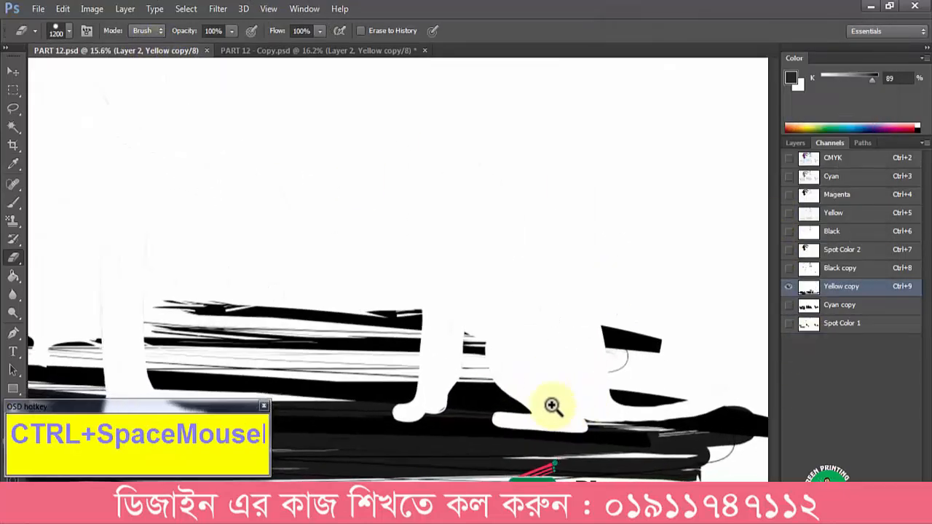
{"action": "left_click_drag", "start_coordinate": [450, 447], "coordinate": [447, 343]}
{"action": "left_click", "coordinate": [860, 309]}
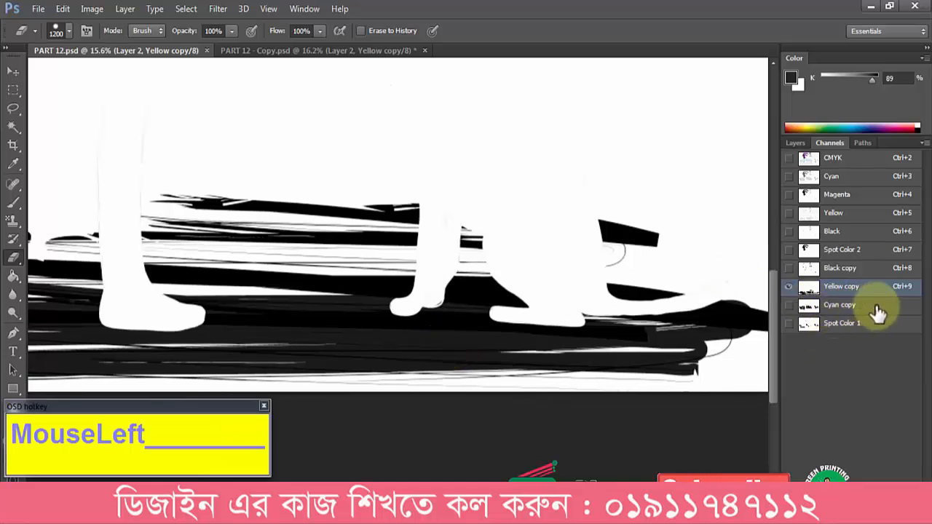
{"action": "left_click", "coordinate": [320, 49]}
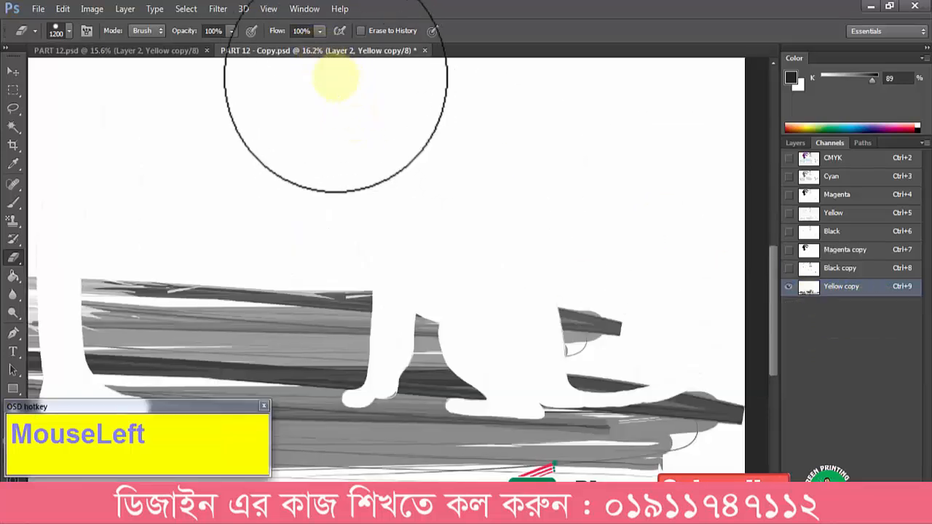
- Apply Levels to the Yellow copy channel again, shifting the midtones until the ground strokes are mostly solid black
{"action": "left_click_drag", "start_coordinate": [466, 350], "coordinate": [483, 225]}
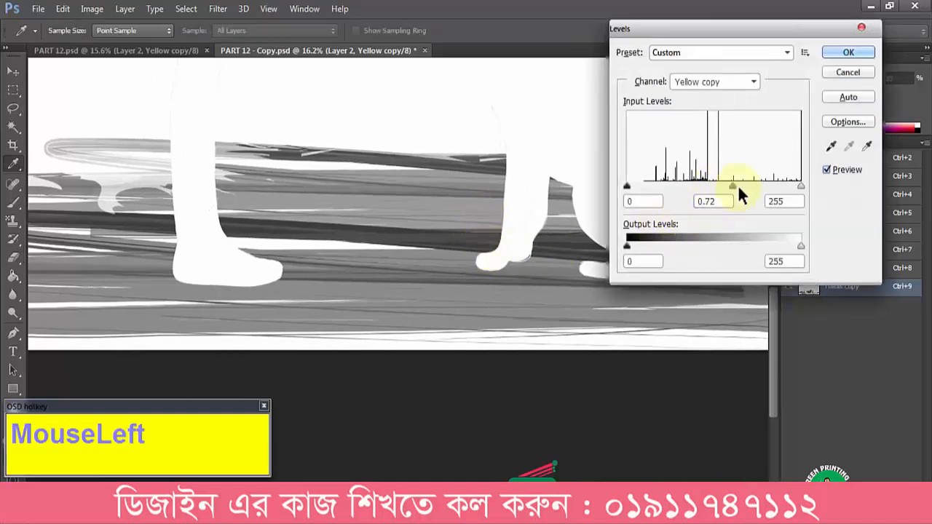
{"action": "left_click_drag", "start_coordinate": [739, 188], "coordinate": [786, 187]}
{"action": "key", "text": "Return"}
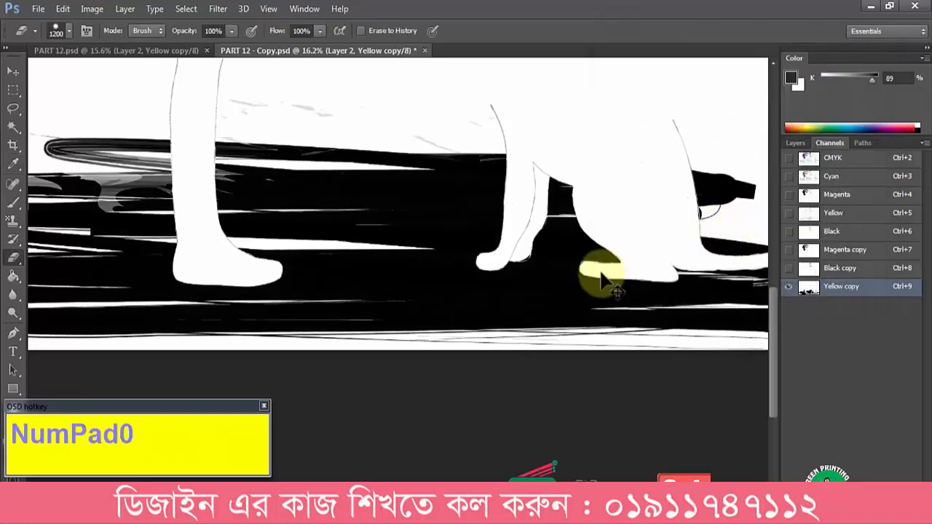
- Select the Black copy line art by inverting a Magic Wand selection of the white background, clear it from the Yellow copy channel, and deselect
{"action": "key", "text": "ctrl+0"}
{"action": "left_click", "coordinate": [830, 269]}
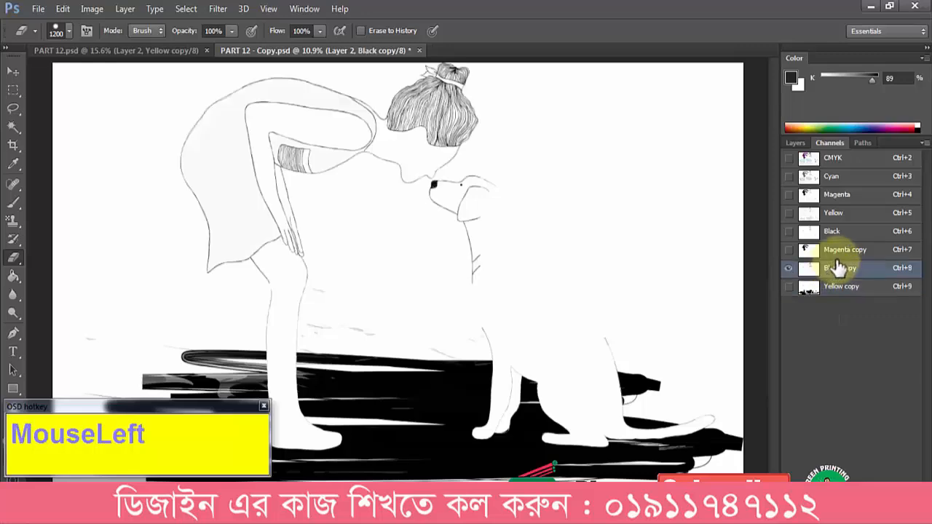
{"action": "left_click", "coordinate": [21, 128]}
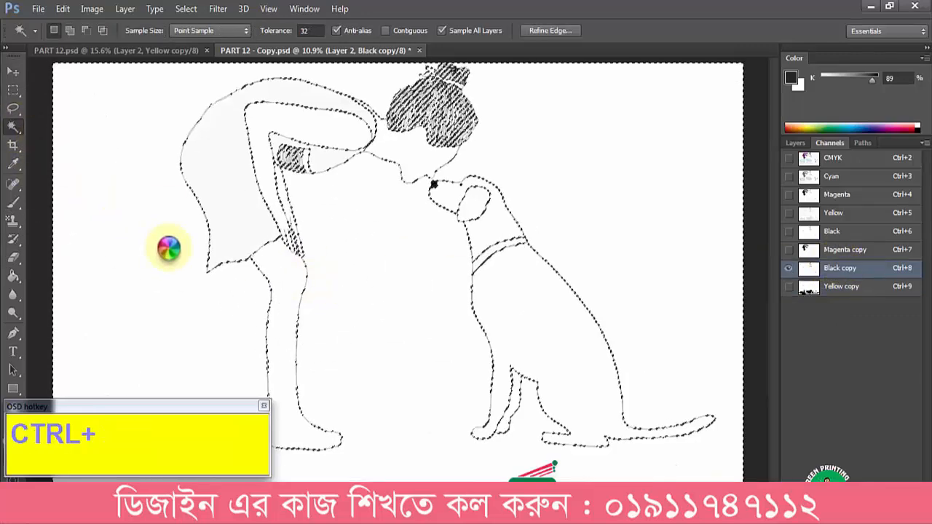
{"action": "key", "text": "ctrl+shift+i"}
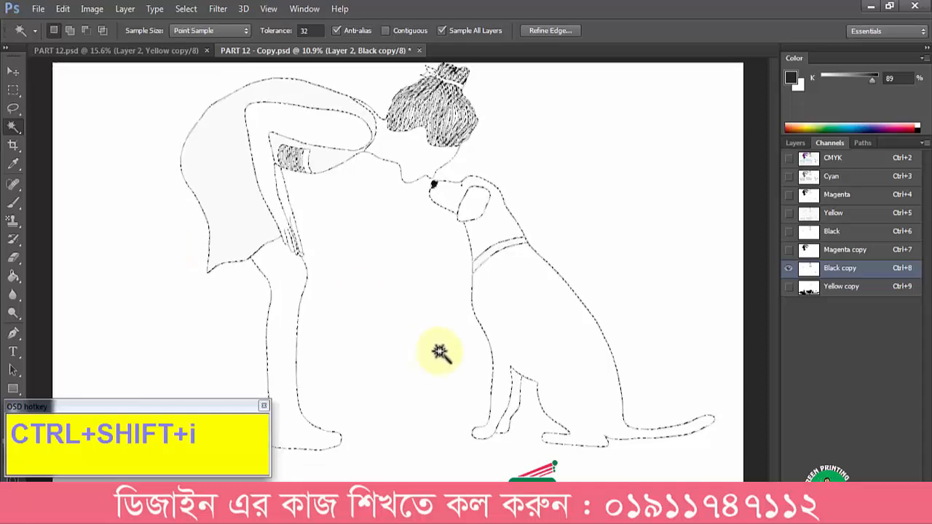
{"action": "left_click", "coordinate": [836, 288]}
{"action": "key", "text": "Delete"}
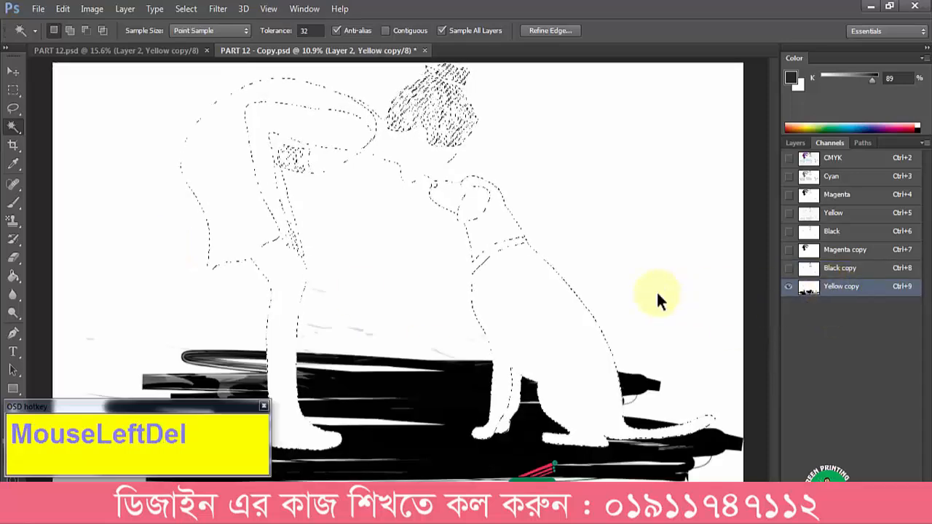
{"action": "key", "text": "Delete"}
{"action": "key", "text": "ctrl+d"}
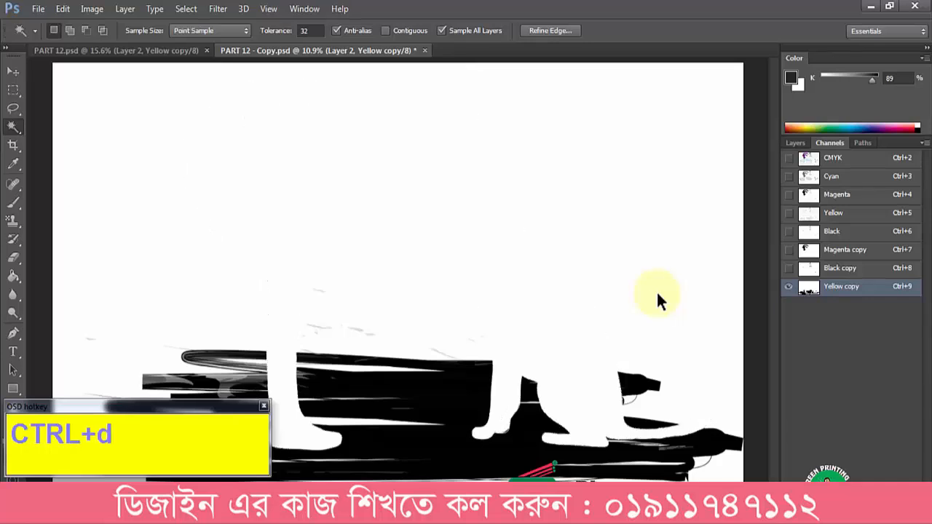
- Erase the faint stray marks above the ground strokes in the Yellow copy channel with the 1200 px eraser
{"action": "scroll", "coordinate": [481, 306], "scroll_direction": "down", "scroll_amount": 2}
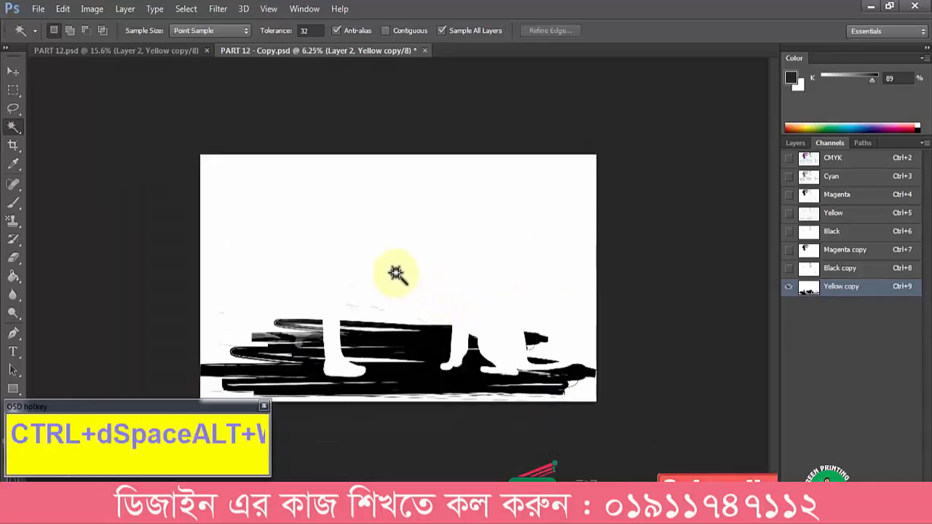
{"action": "key", "text": "e"}
{"action": "left_click", "coordinate": [360, 267]}
{"action": "left_click_drag", "start_coordinate": [354, 286], "coordinate": [423, 285]}
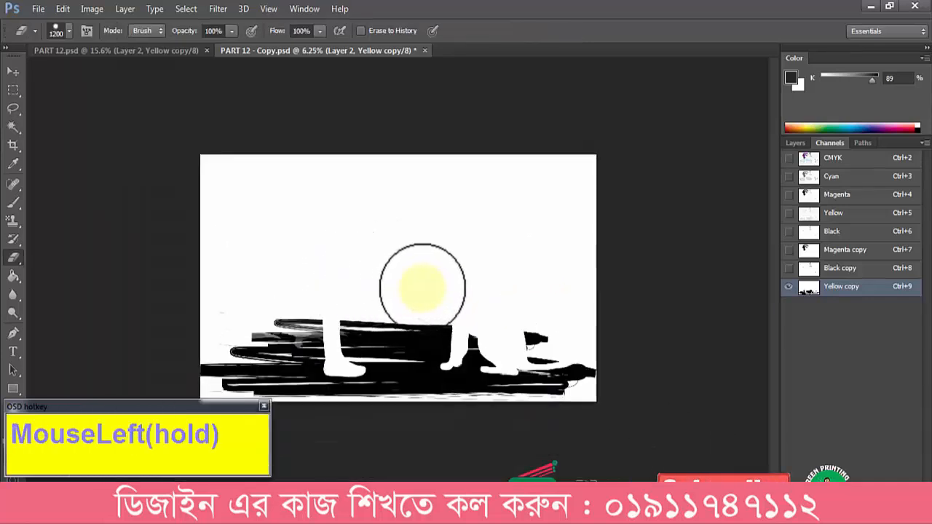
{"action": "left_click_drag", "start_coordinate": [346, 332], "coordinate": [415, 341]}
- Check the Yellow copy channel in PART 12.psd, erase above the girl's leg there, and return to PART 12 - Copy.psd
{"action": "left_click", "coordinate": [157, 53]}
{"action": "mouse_move", "coordinate": [211, 241]}
{"action": "left_mouse_down"}
{"action": "mouse_move", "coordinate": [339, 269]}
{"action": "mouse_move", "coordinate": [314, 198]}
{"action": "mouse_move", "coordinate": [346, 248]}
{"action": "left_mouse_up"}
{"action": "left_click", "coordinate": [301, 163]}
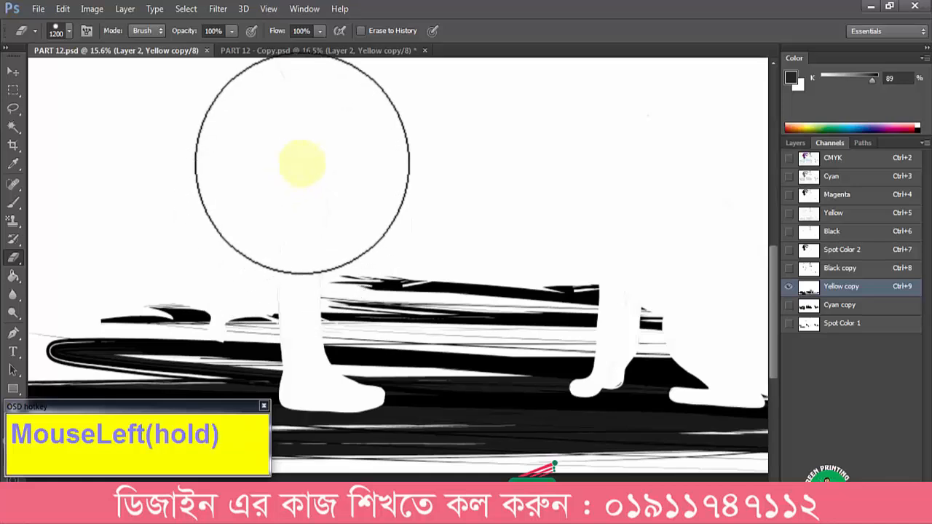
{"action": "left_click", "coordinate": [250, 47]}
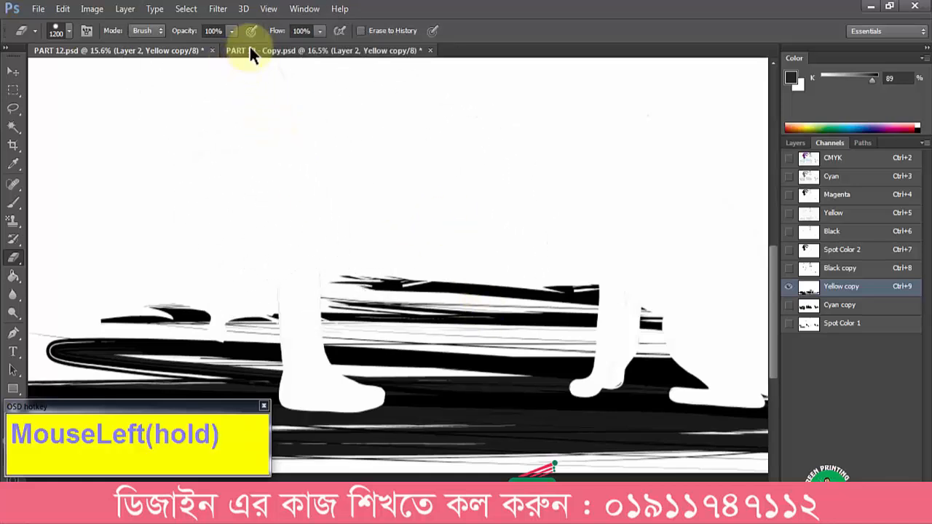
- Compare the Cyan copy channel with the CMYK composite in PART 12.psd by toggling the channel's visibility
{"action": "left_click", "coordinate": [144, 51]}
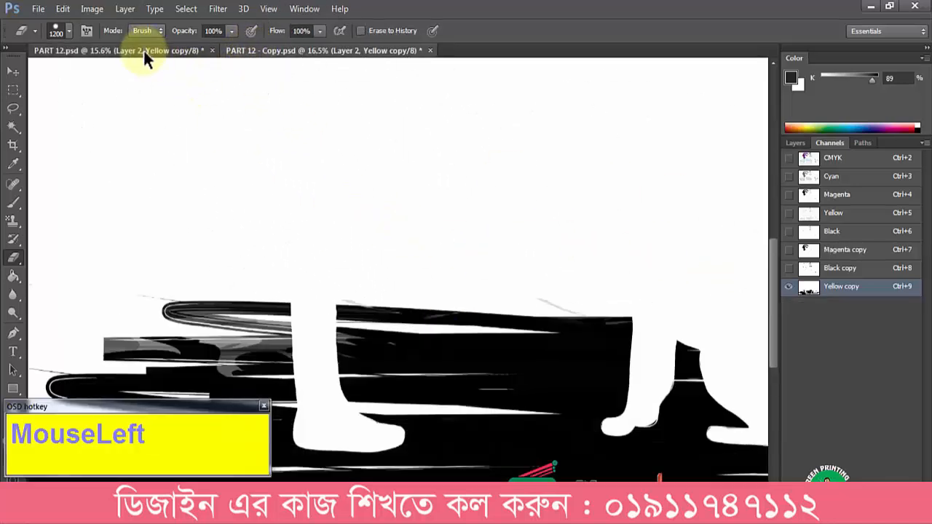
{"action": "left_click", "coordinate": [849, 306]}
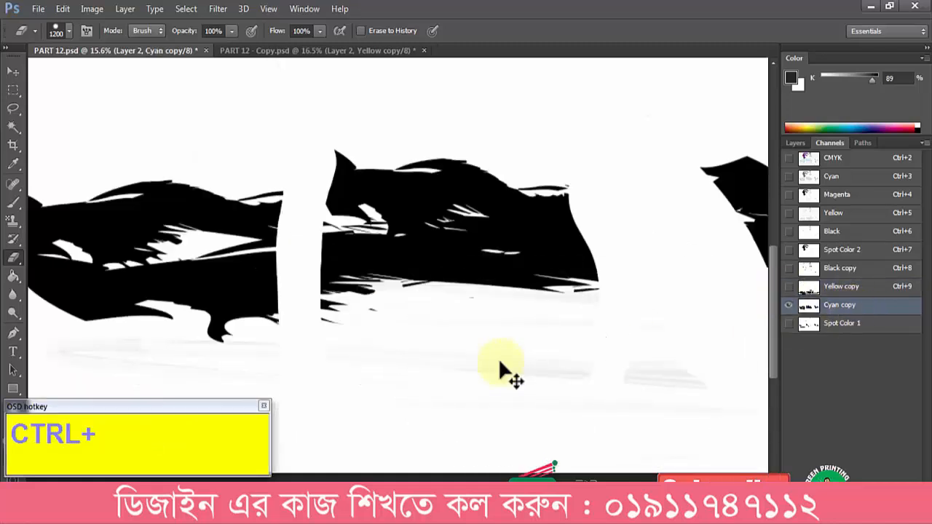
{"action": "key", "text": "ctrl+0"}
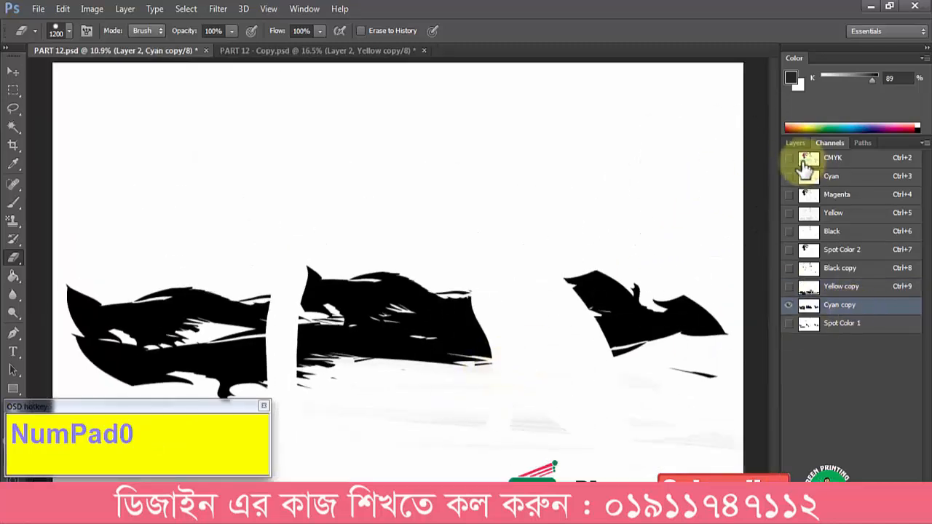
{"action": "left_click", "coordinate": [788, 158]}
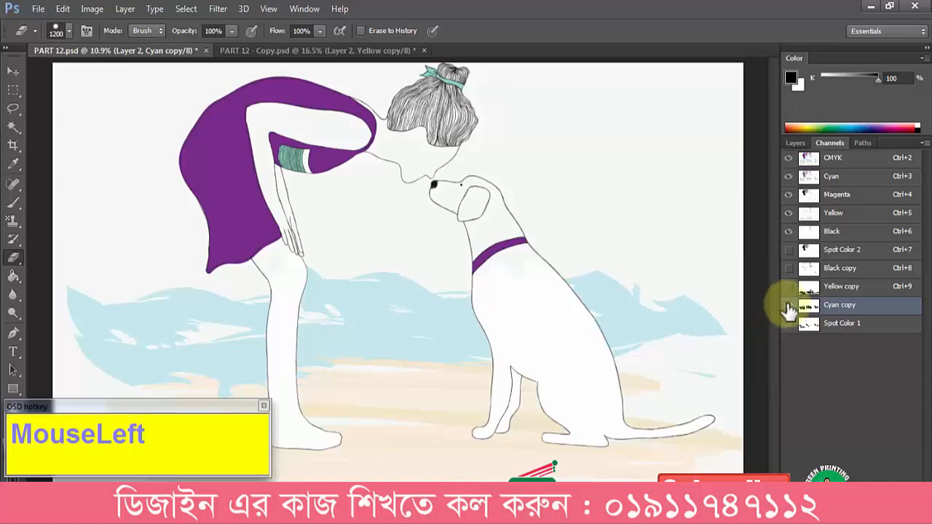
{"action": "left_click", "coordinate": [789, 305]}
{"action": "left_click", "coordinate": [789, 306]}
{"action": "left_click", "coordinate": [789, 306]}
{"action": "left_click", "coordinate": [789, 306]}
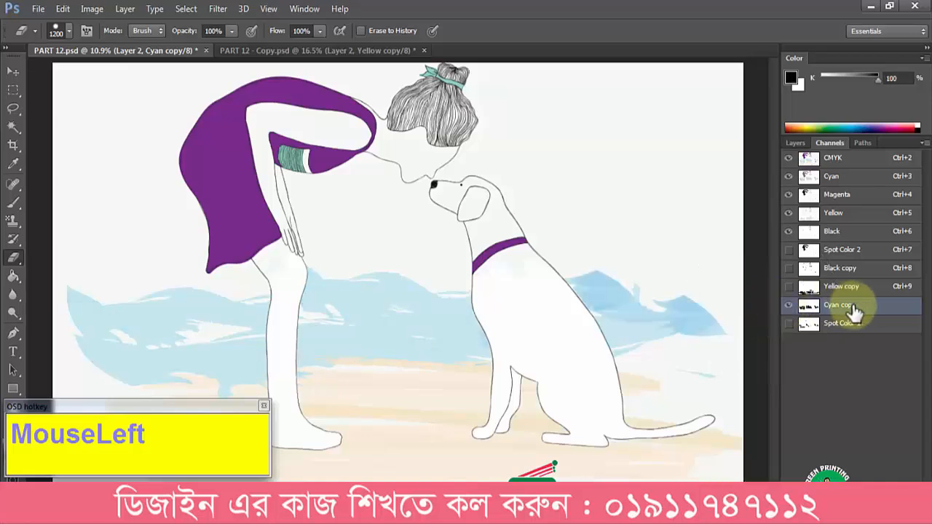
- Isolate the Cyan channel in PART 12 - Copy.psd and duplicate it as Cyan copy
{"action": "left_click", "coordinate": [326, 50]}
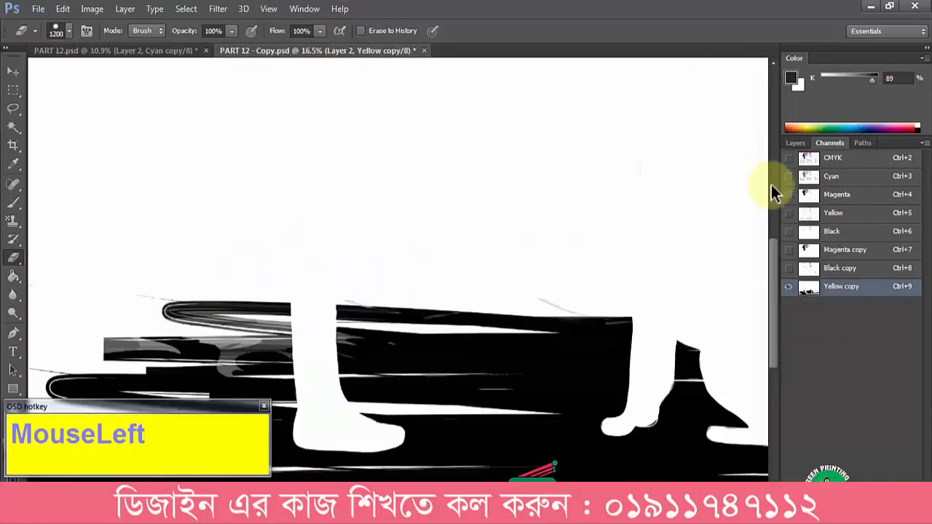
{"action": "left_click", "coordinate": [846, 160]}
{"action": "left_click", "coordinate": [840, 179]}
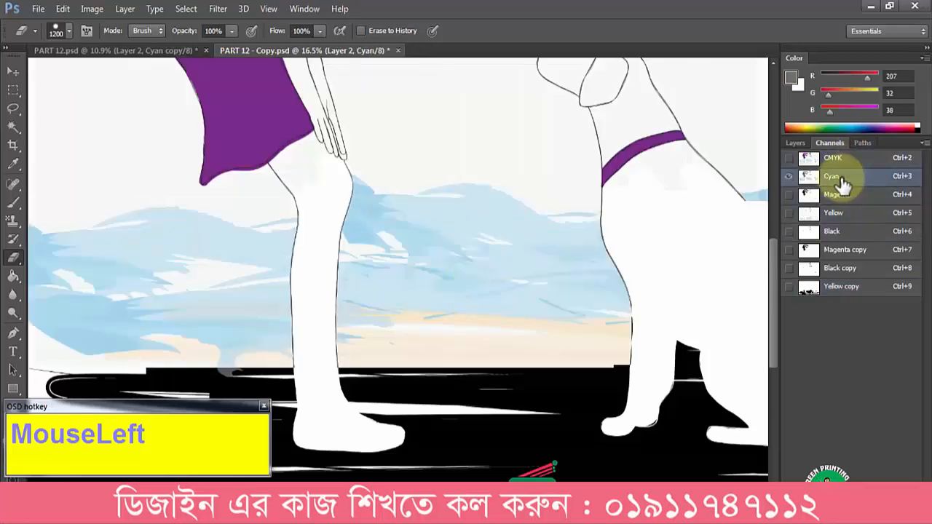
{"action": "key", "text": "ctrl+0"}
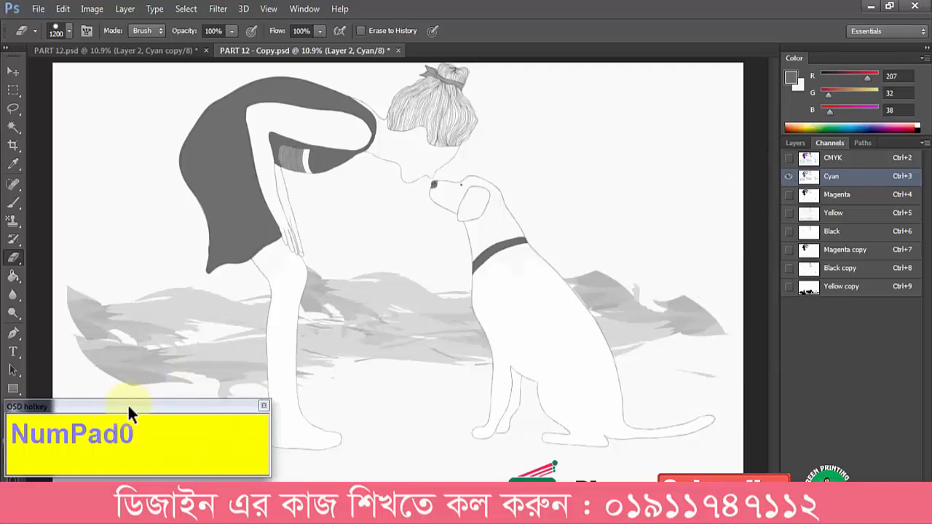
{"action": "mouse_move", "coordinate": [144, 410]}
{"action": "left_mouse_down"}
{"action": "mouse_move", "coordinate": [698, 440]}
{"action": "mouse_move", "coordinate": [869, 407]}
{"action": "mouse_move", "coordinate": [591, 468]}
{"action": "mouse_move", "coordinate": [620, 498]}
{"action": "mouse_move", "coordinate": [619, 485]}
{"action": "left_mouse_up"}
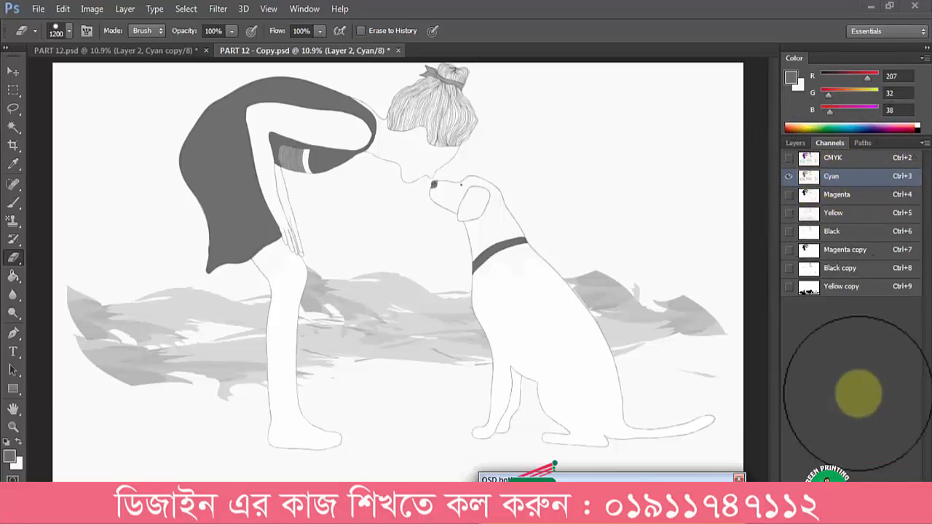
{"action": "left_click_drag", "start_coordinate": [835, 178], "coordinate": [890, 503]}
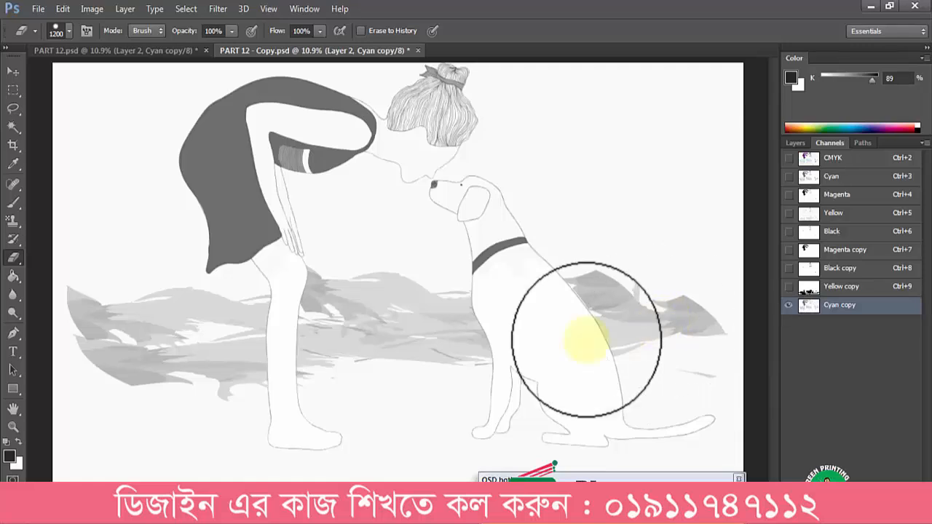
- Whiten the light grey background of the Cyan copy channel by lowering the white input point in Levels
{"action": "key", "text": "a"}
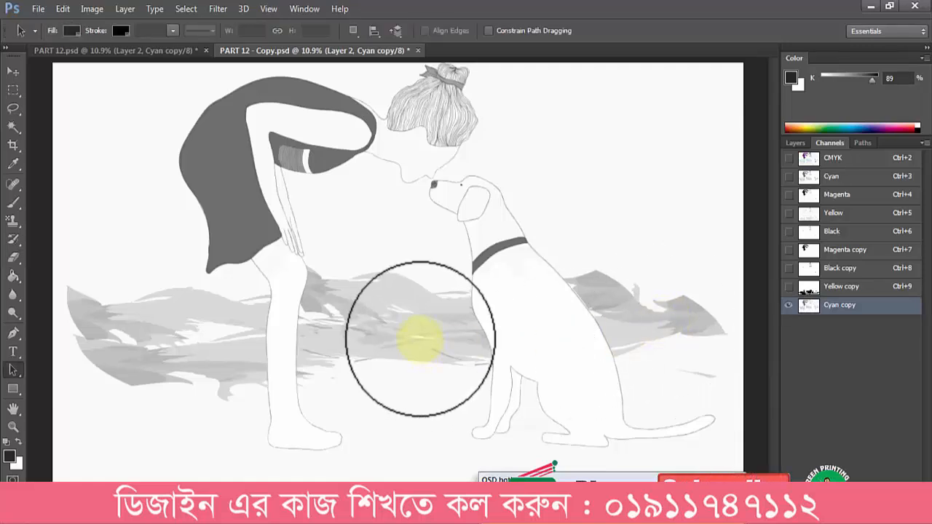
{"action": "key", "text": "ctrl+l"}
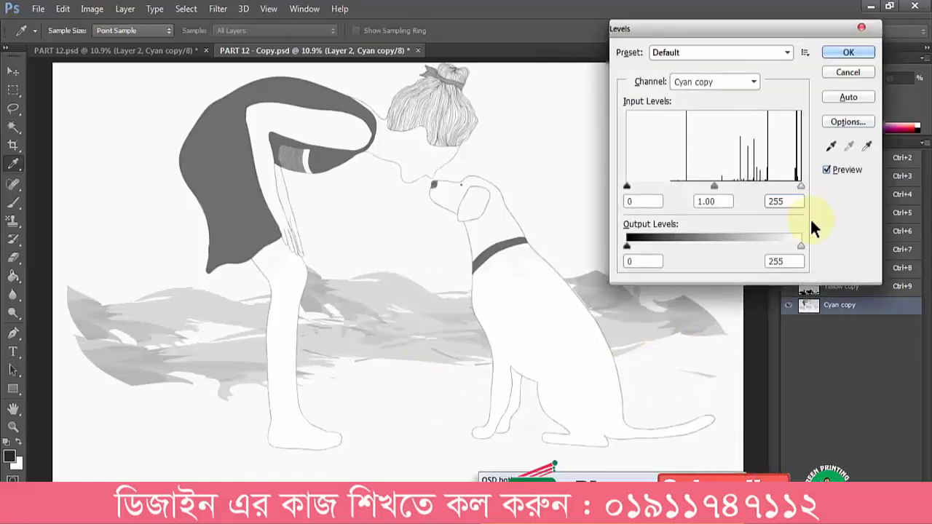
{"action": "mouse_move", "coordinate": [801, 185]}
{"action": "left_mouse_down"}
{"action": "mouse_move", "coordinate": [785, 185]}
{"action": "mouse_move", "coordinate": [793, 185]}
{"action": "left_mouse_up"}
{"action": "key", "text": "Return"}
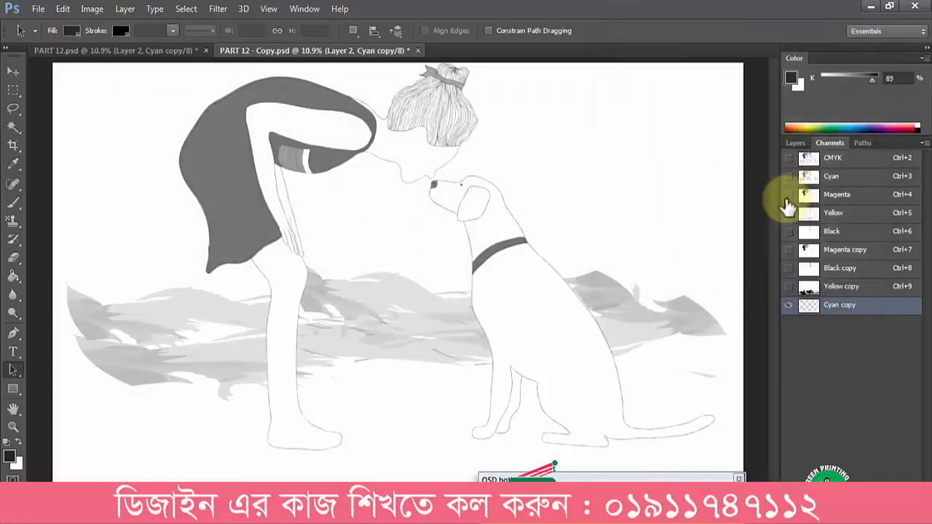
- Remove the outline art from Cyan copy by wand-selecting the Black copy channel's white at tolerance 32 and deleting the inverse area in Cyan copy
{"action": "left_click", "coordinate": [840, 272]}
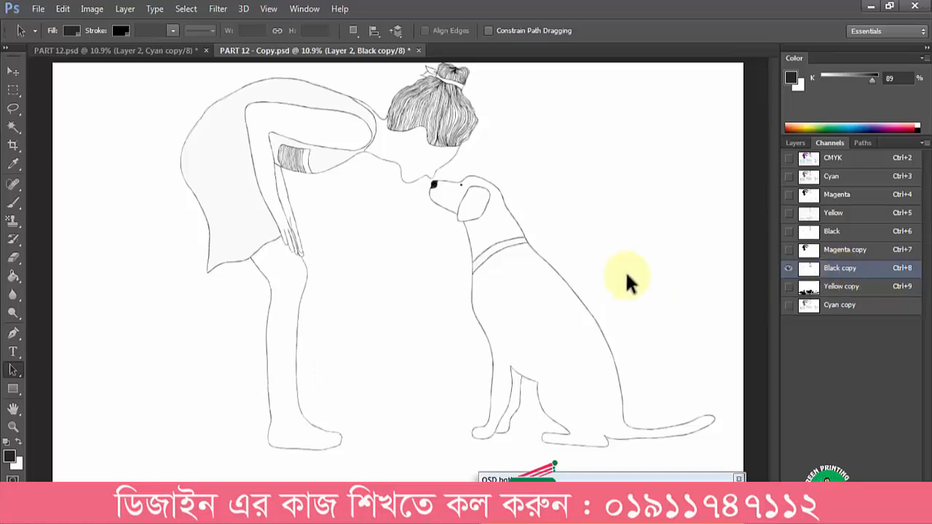
{"action": "left_click", "coordinate": [13, 128]}
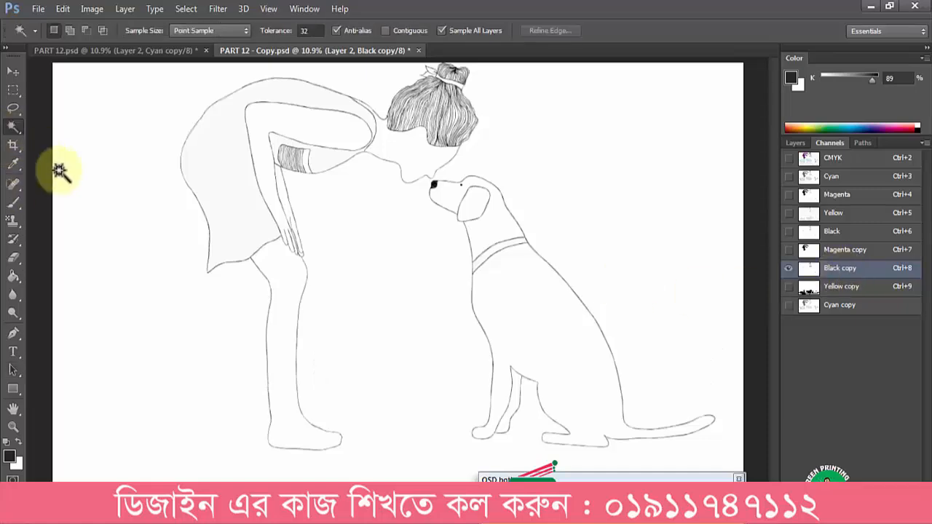
{"action": "left_click", "coordinate": [111, 217]}
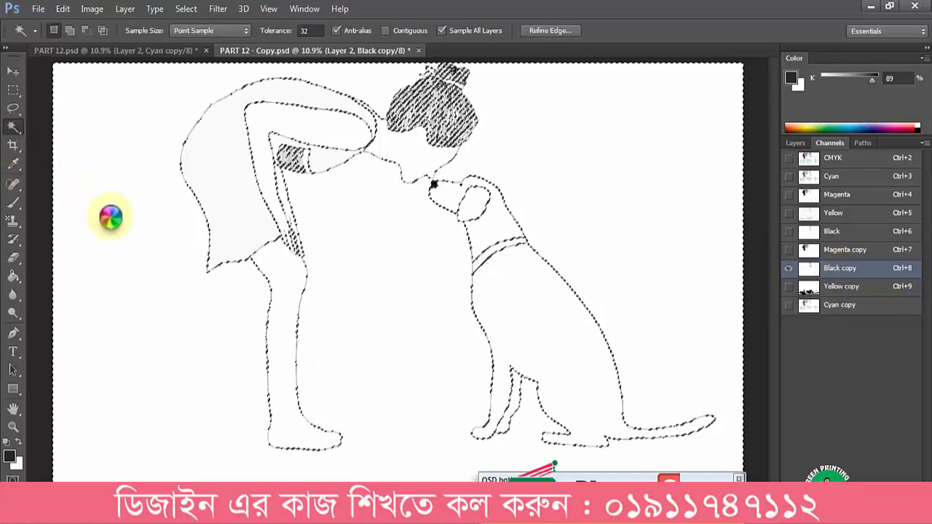
{"action": "left_click", "coordinate": [841, 307]}
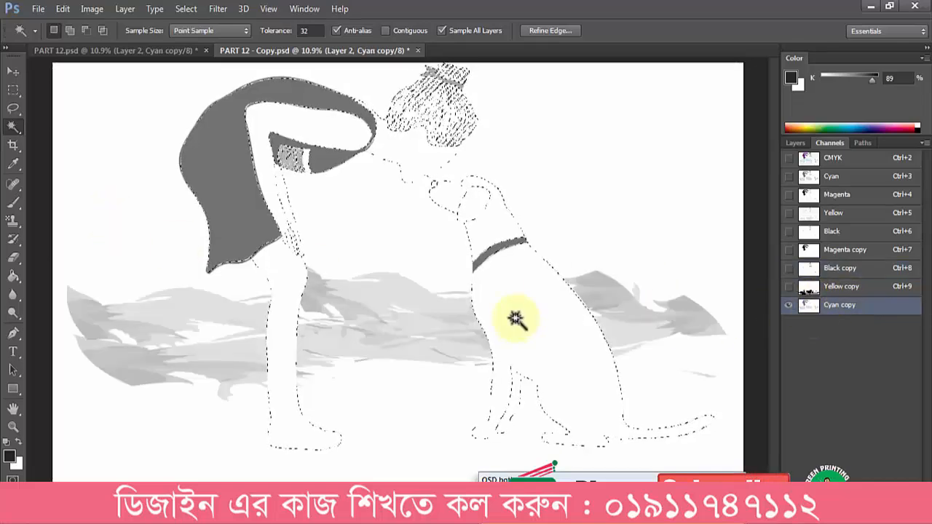
{"action": "key", "text": "Return"}
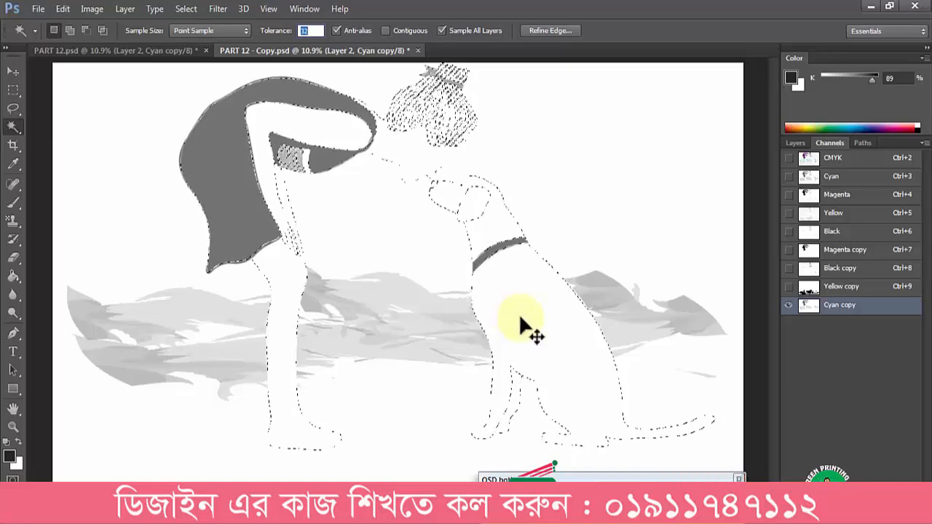
{"action": "key", "text": "Delete"}
{"action": "key", "text": "ctrl+d"}
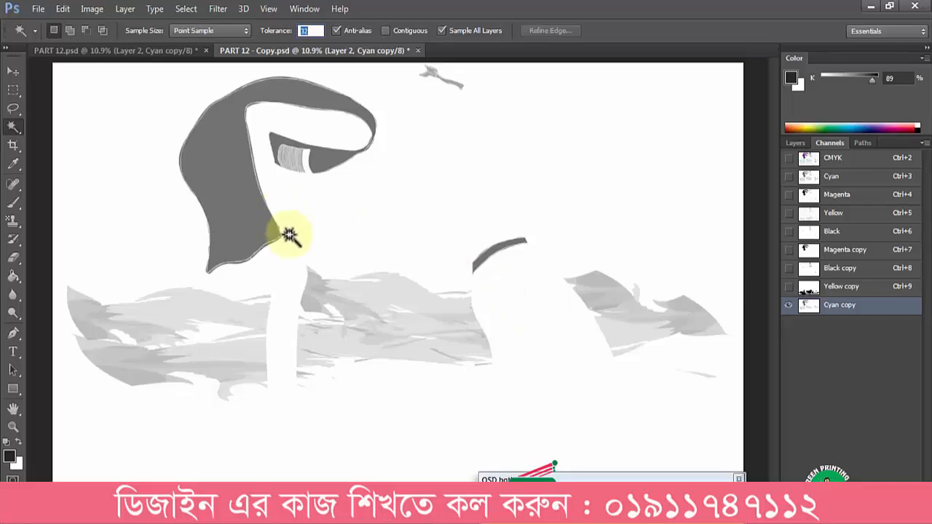
- Erase the dress, arm band, hair ribbon and dog collar from the Cyan copy channel with the 1200 px eraser, keeping the sea strokes
{"action": "key", "text": "e"}
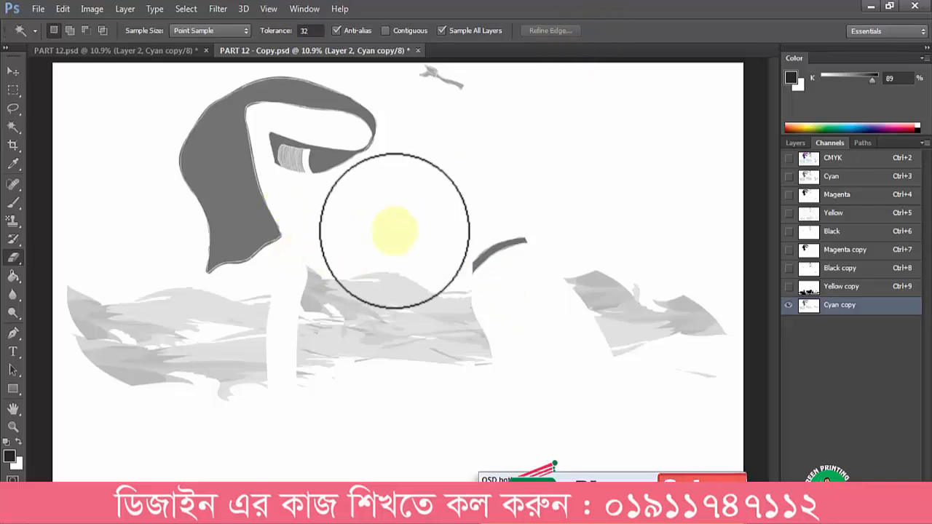
{"action": "mouse_move", "coordinate": [267, 209]}
{"action": "left_mouse_down"}
{"action": "mouse_move", "coordinate": [210, 227]}
{"action": "mouse_move", "coordinate": [194, 161]}
{"action": "mouse_move", "coordinate": [327, 172]}
{"action": "mouse_move", "coordinate": [468, 108]}
{"action": "mouse_move", "coordinate": [279, 129]}
{"action": "mouse_move", "coordinate": [210, 125]}
{"action": "mouse_move", "coordinate": [307, 108]}
{"action": "mouse_move", "coordinate": [267, 135]}
{"action": "left_mouse_up"}
{"action": "left_click_drag", "start_coordinate": [508, 225], "coordinate": [479, 237]}
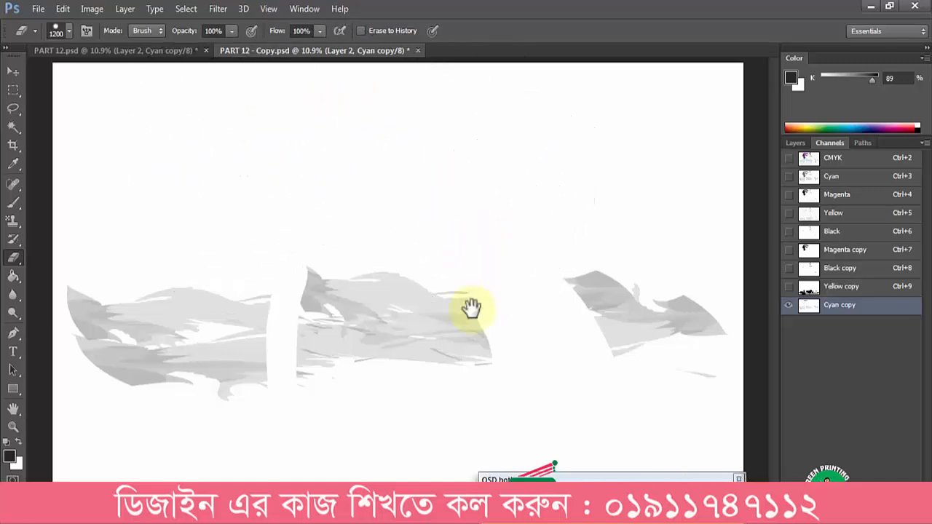
{"action": "left_click_drag", "start_coordinate": [521, 361], "coordinate": [547, 360]}
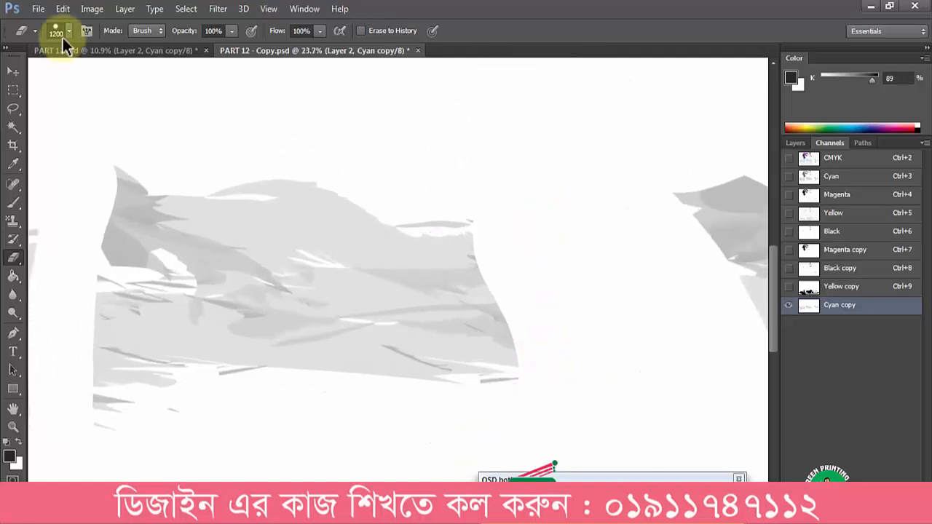
- Check the Cyan copy channel on its own in PART 12.psd and return to PART 12 - Copy.psd
{"action": "left_click", "coordinate": [83, 50]}
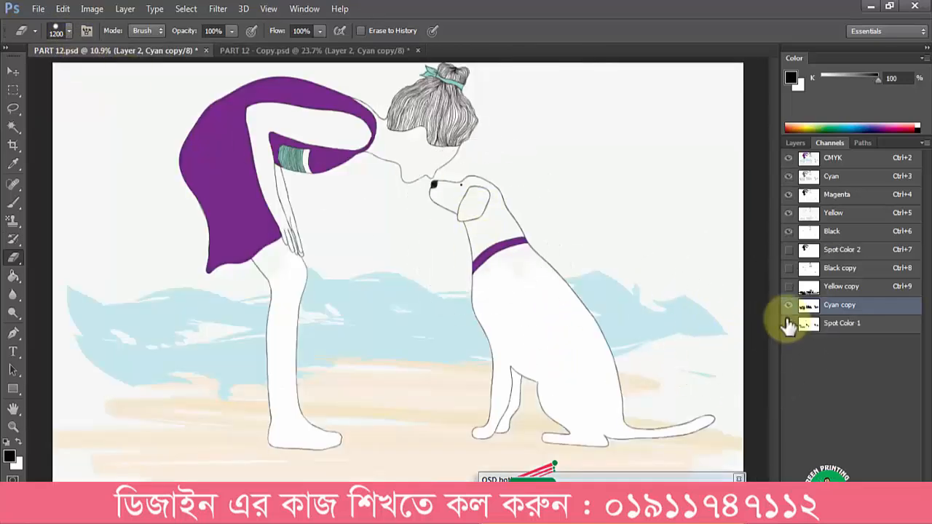
{"action": "left_click", "coordinate": [789, 158]}
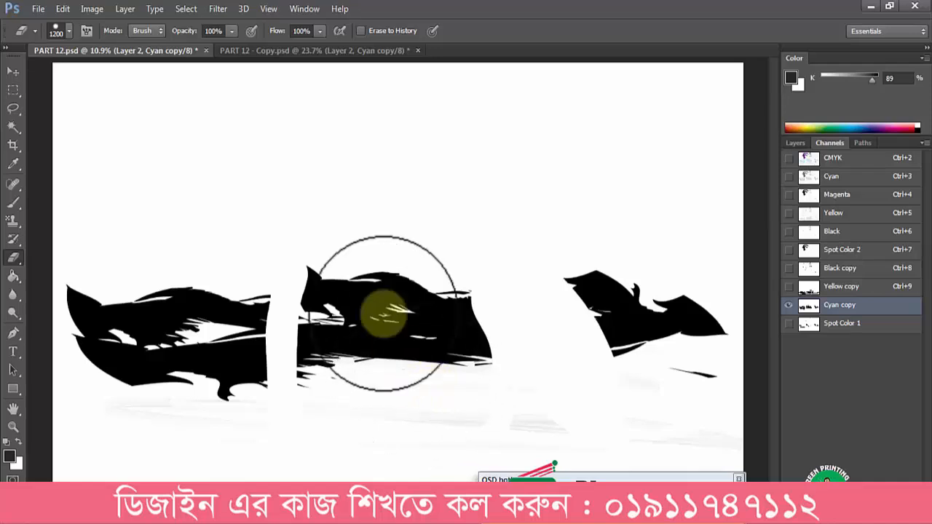
{"action": "left_click", "coordinate": [310, 54]}
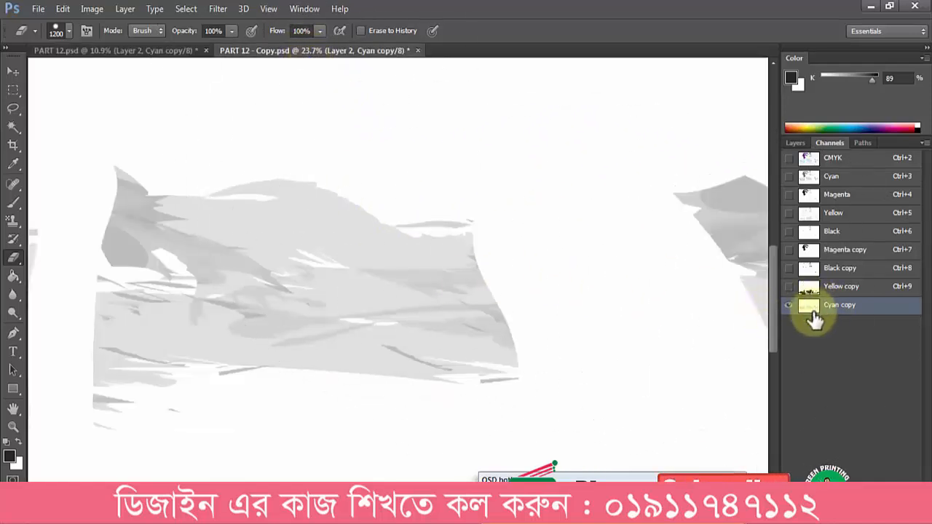
- Darken the sea strokes in the Cyan copy channel with Levels, setting the midtone to 0.04 and the white input to 238
{"action": "key", "text": "ctrl+l"}
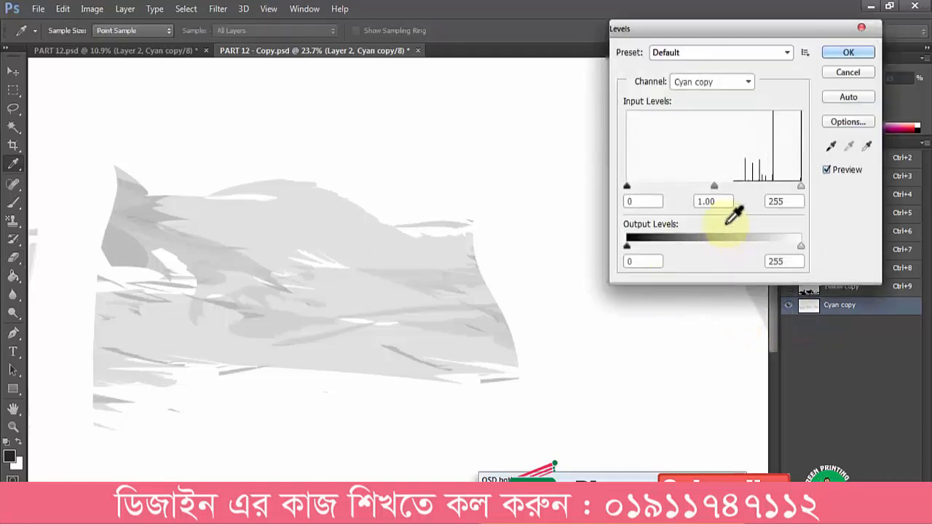
{"action": "left_click_drag", "start_coordinate": [713, 188], "coordinate": [783, 186]}
{"action": "key", "text": "Return"}
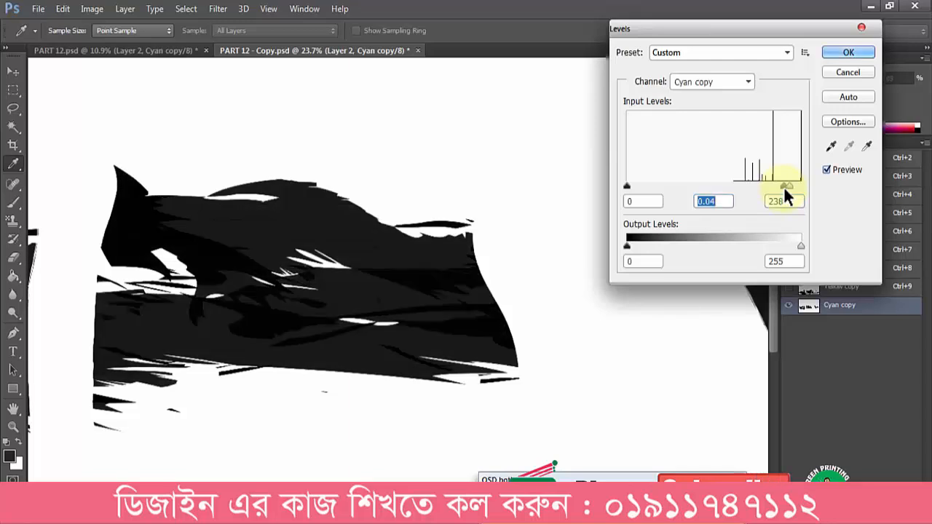
{"action": "key", "text": "e"}
- Examine the sea strokes of PART 12.psd's Cyan copy channel up close and return to PART 12 - Copy.psd
{"action": "left_click", "coordinate": [153, 51]}
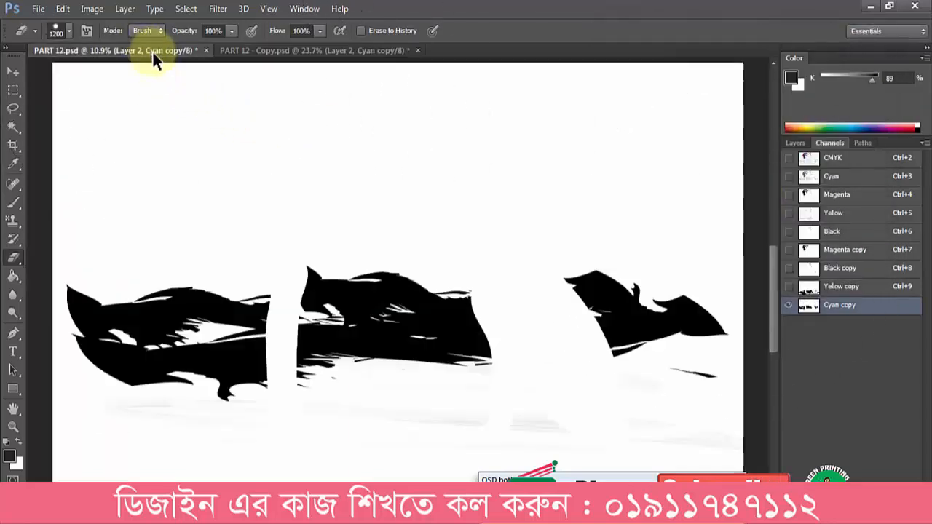
{"action": "scroll", "coordinate": [541, 359], "scroll_direction": "up", "scroll_amount": 5}
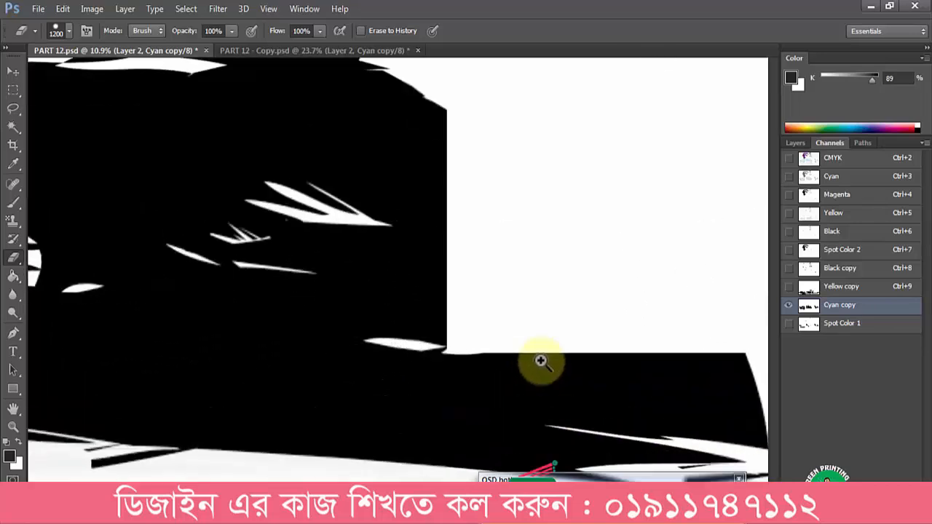
{"action": "left_click", "coordinate": [308, 50]}
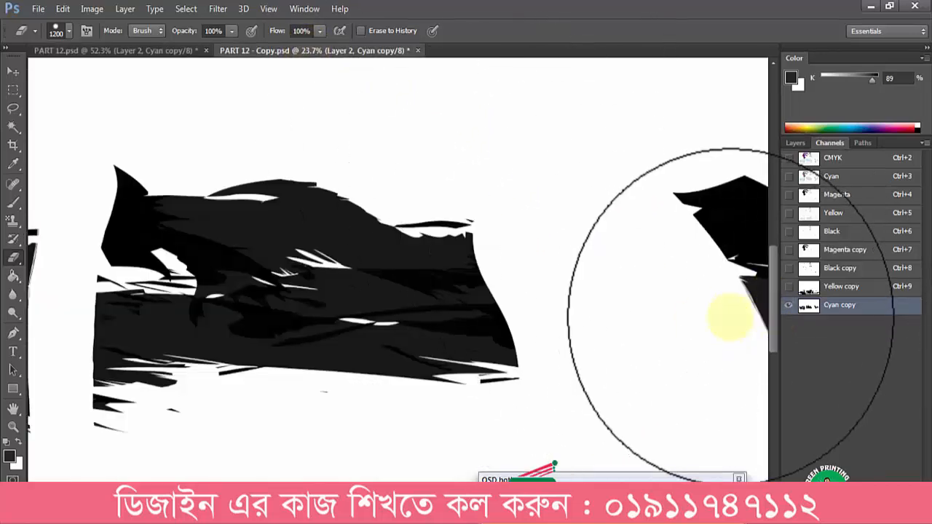
- Turn the remaining dark grey sea strokes in the Cyan copy channel solid black by lowering the Levels midtone
{"action": "key", "text": "ctrl+l"}
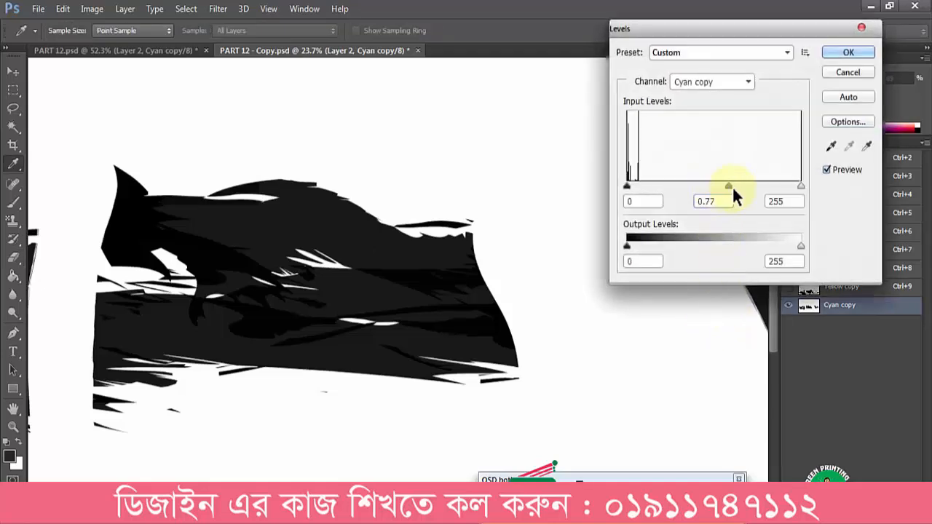
{"action": "left_click_drag", "start_coordinate": [732, 185], "coordinate": [734, 187]}
{"action": "key", "text": "Return"}
{"action": "key", "text": "e"}
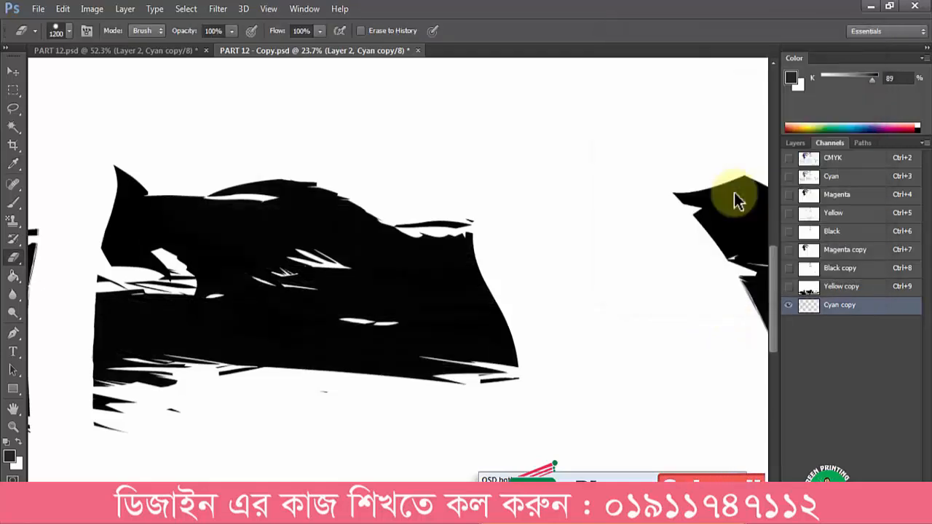
{"action": "key", "text": "ctrl+0"}
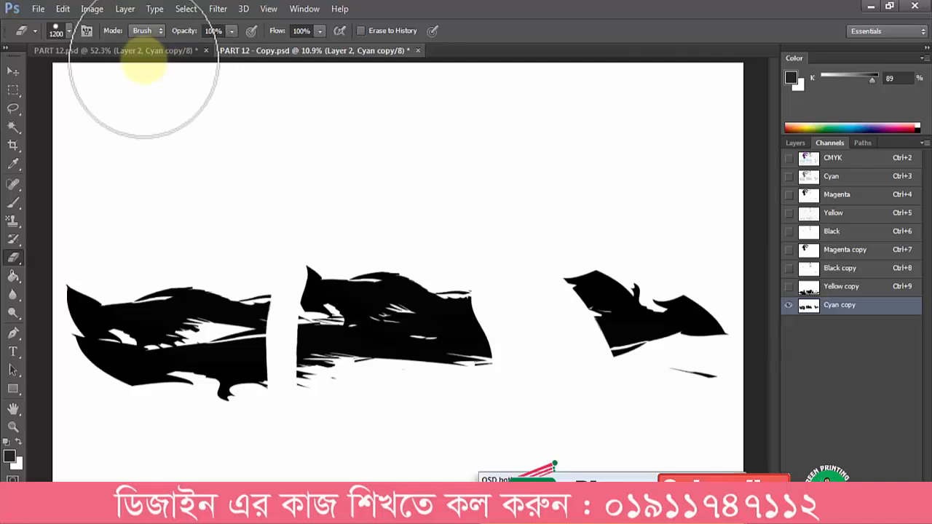
- Examine the Spot Color 1 channel in PART 12.psd, alone and over the CMYK composite, by toggling its visibility
{"action": "left_click", "coordinate": [146, 50]}
{"action": "left_click", "coordinate": [849, 328]}
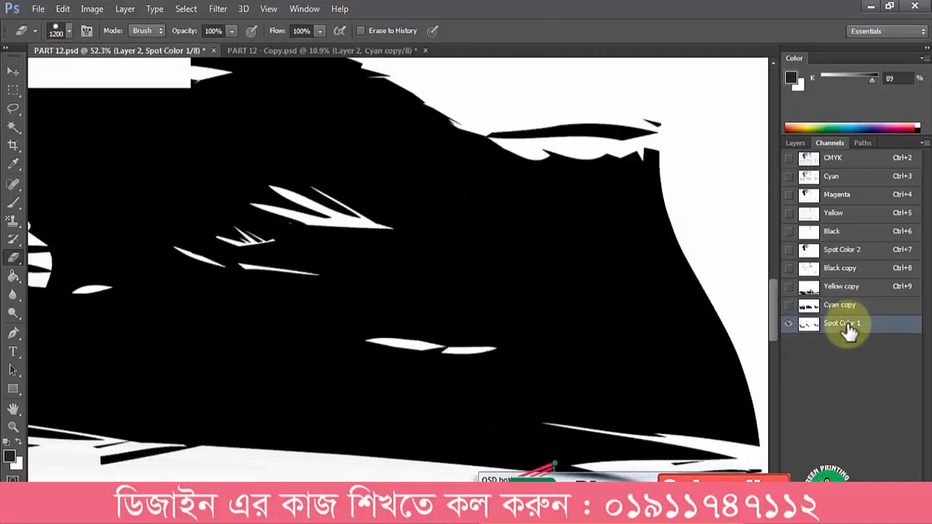
{"action": "key", "text": "ctrl+0"}
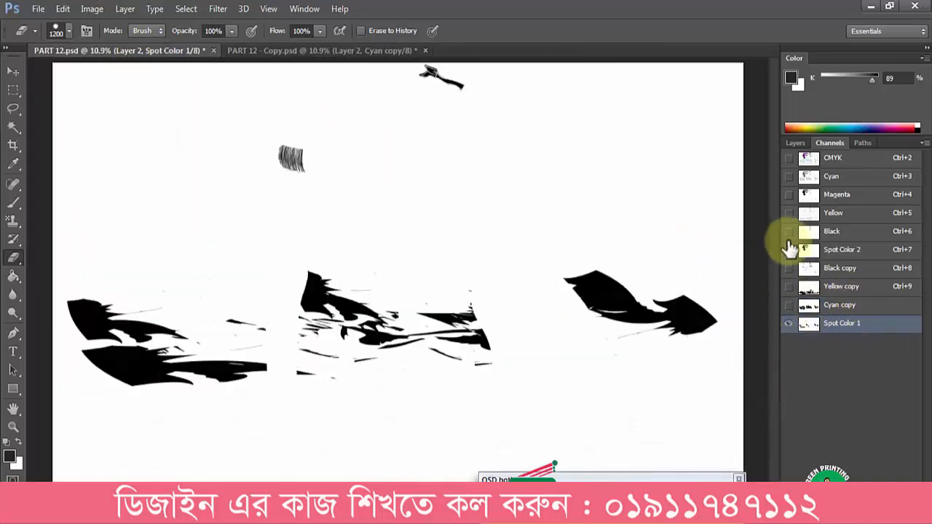
{"action": "left_click", "coordinate": [788, 158]}
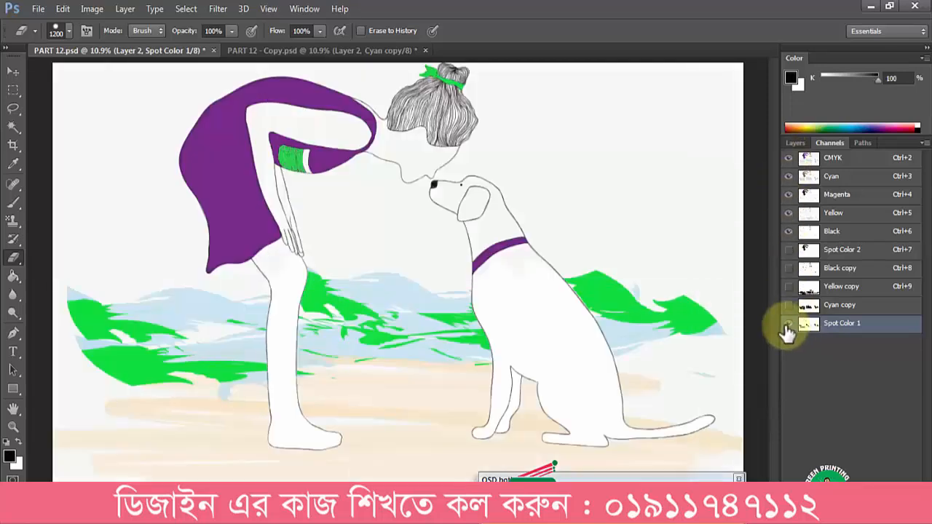
{"action": "left_click", "coordinate": [788, 325]}
{"action": "left_click", "coordinate": [788, 326]}
{"action": "left_click", "coordinate": [788, 326]}
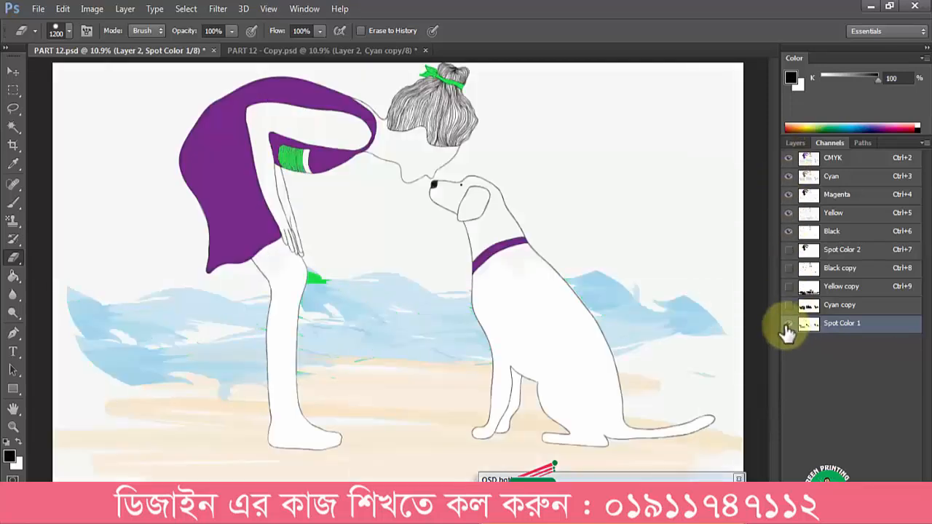
{"action": "left_click", "coordinate": [788, 325]}
{"action": "left_click", "coordinate": [788, 325]}
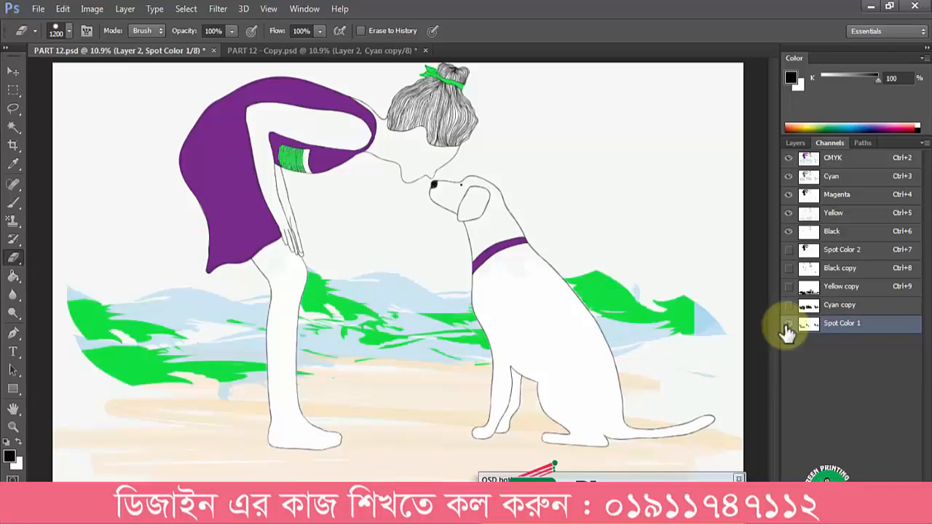
{"action": "left_click", "coordinate": [788, 325]}
{"action": "left_click", "coordinate": [788, 326]}
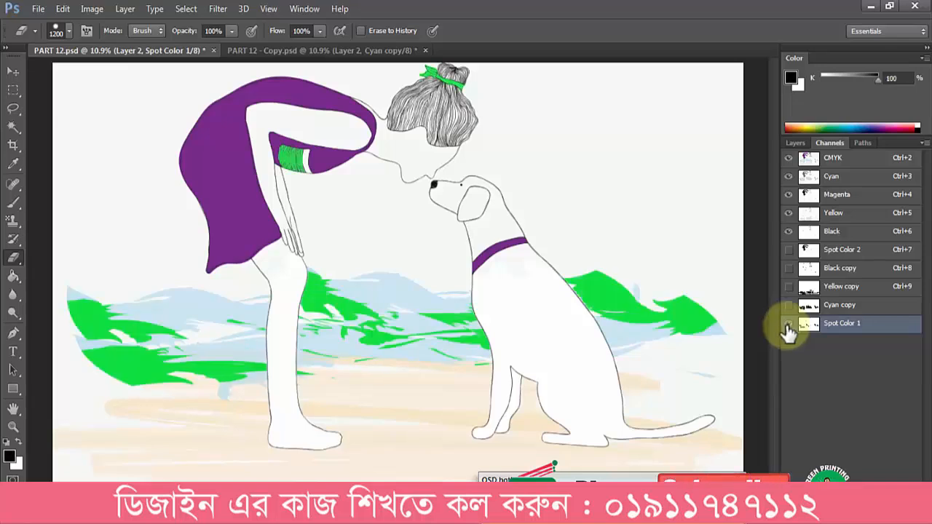
- Compare the individual Cyan, Magenta, Yellow and Black channels in PART 12.psd as possible sources for the Spot Color 1 shapes
{"action": "left_click", "coordinate": [834, 159]}
{"action": "left_click", "coordinate": [850, 177]}
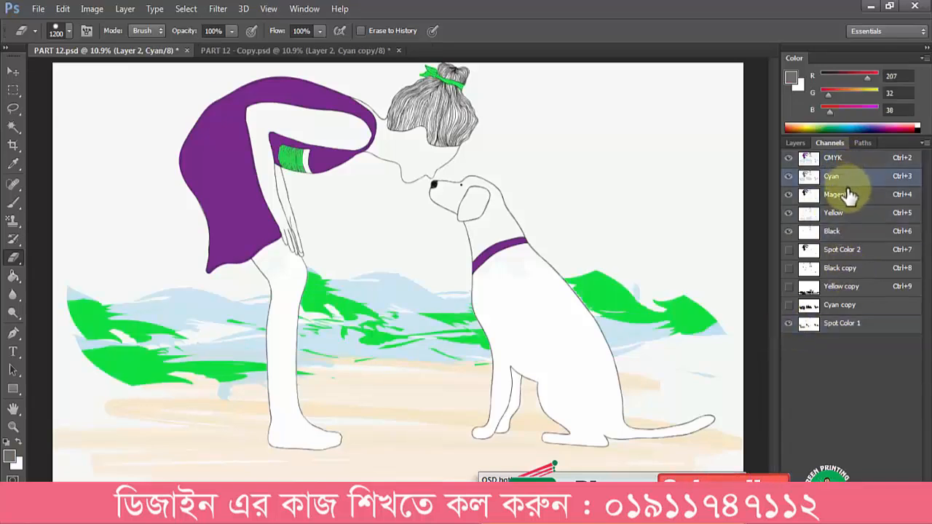
{"action": "left_click", "coordinate": [838, 195]}
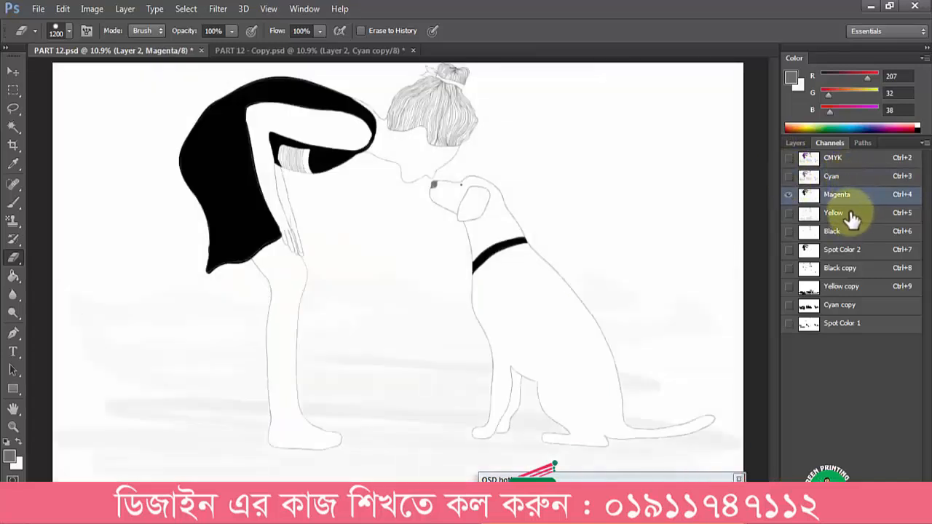
{"action": "left_click", "coordinate": [852, 216]}
{"action": "left_click", "coordinate": [851, 234]}
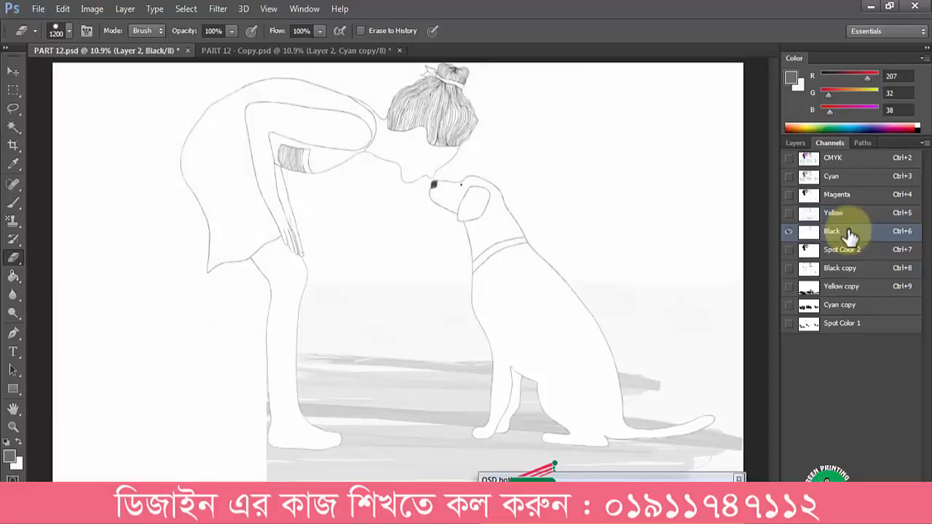
{"action": "left_click", "coordinate": [851, 211]}
{"action": "left_click", "coordinate": [851, 198]}
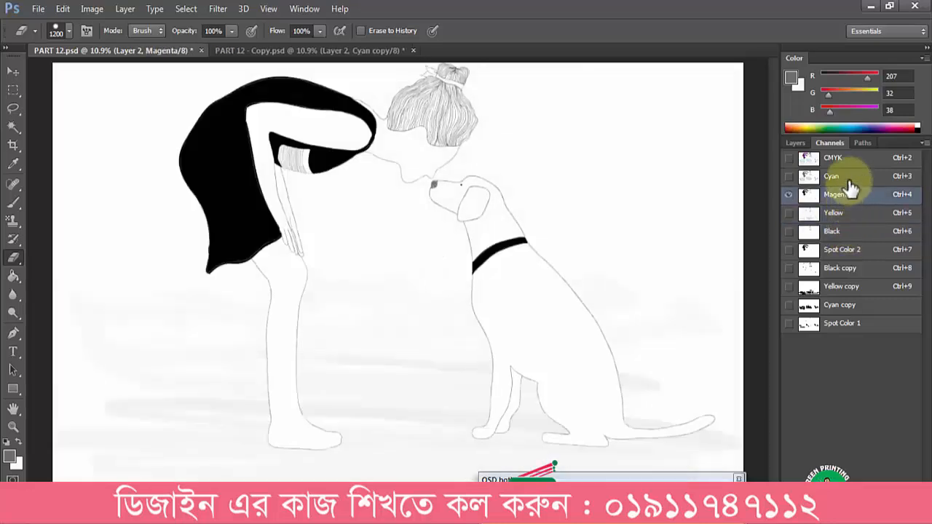
{"action": "left_click", "coordinate": [850, 179]}
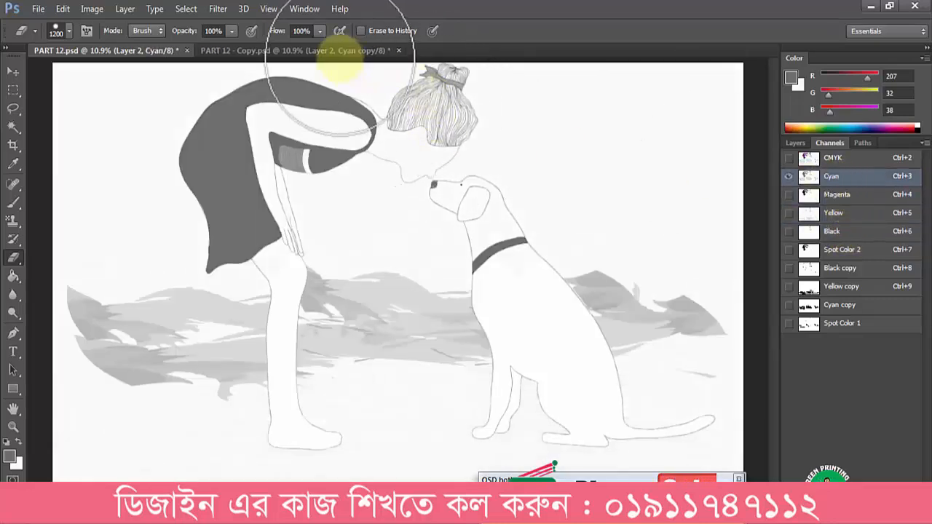
- In PART 12 - Copy.psd, duplicate the Cyan channel and compare the duplicate with the Cyan copy channel
{"action": "left_click", "coordinate": [336, 52]}
{"action": "left_click", "coordinate": [823, 178]}
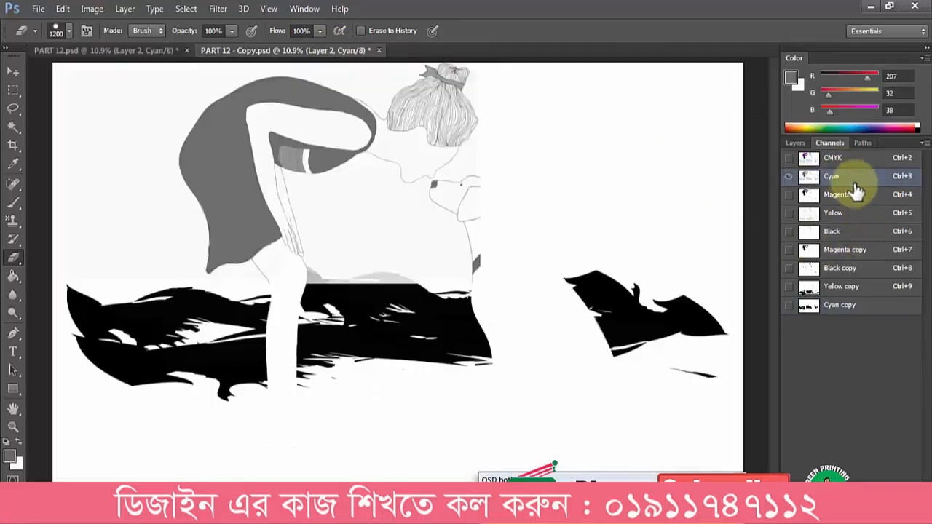
{"action": "left_click_drag", "start_coordinate": [838, 177], "coordinate": [865, 511]}
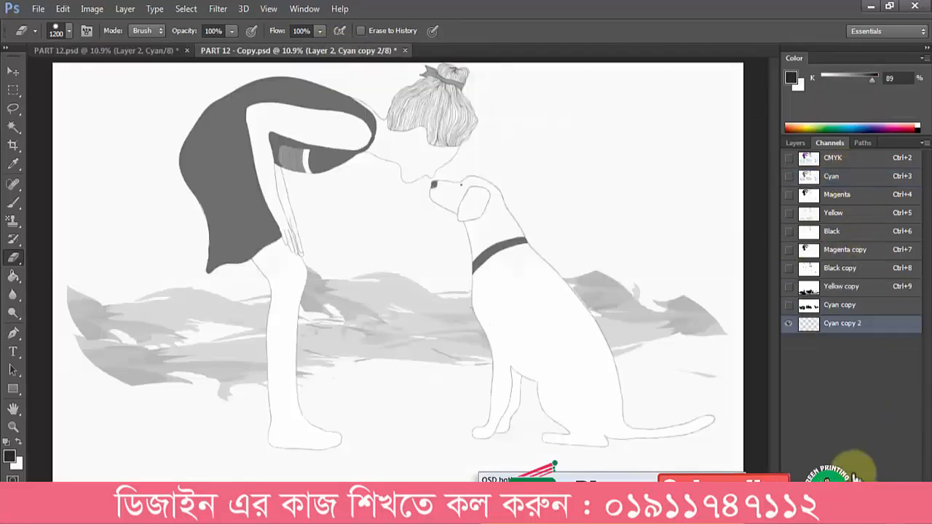
{"action": "left_click", "coordinate": [855, 308]}
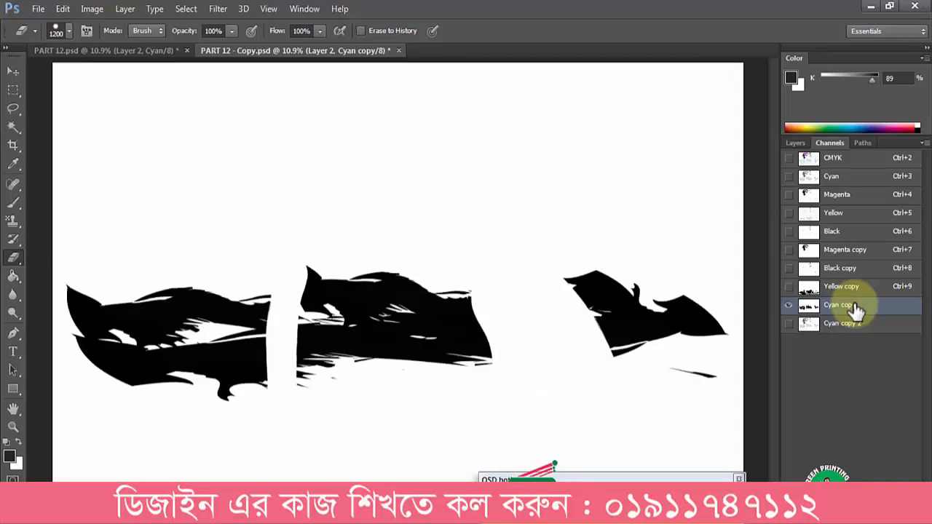
{"action": "left_click", "coordinate": [848, 328]}
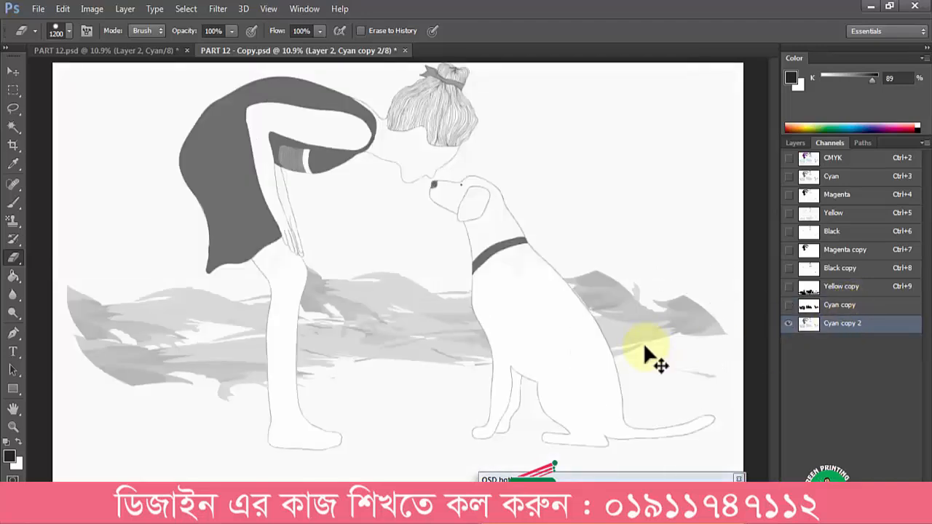
- Fade out the lighter sea strokes in the Cyan copy 2 channel by lowering the Levels white input, and compare with Cyan copy
{"action": "key", "text": "ctrl+l"}
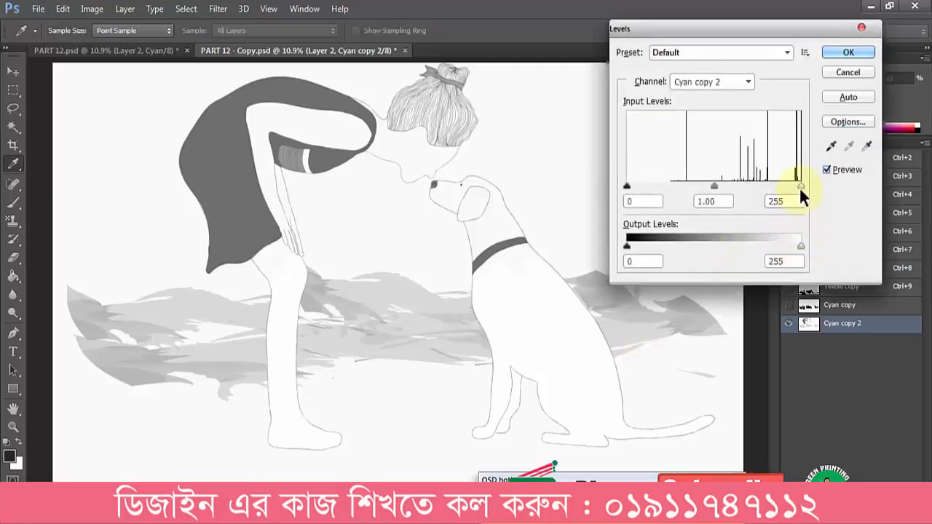
{"action": "left_click_drag", "start_coordinate": [801, 186], "coordinate": [771, 186]}
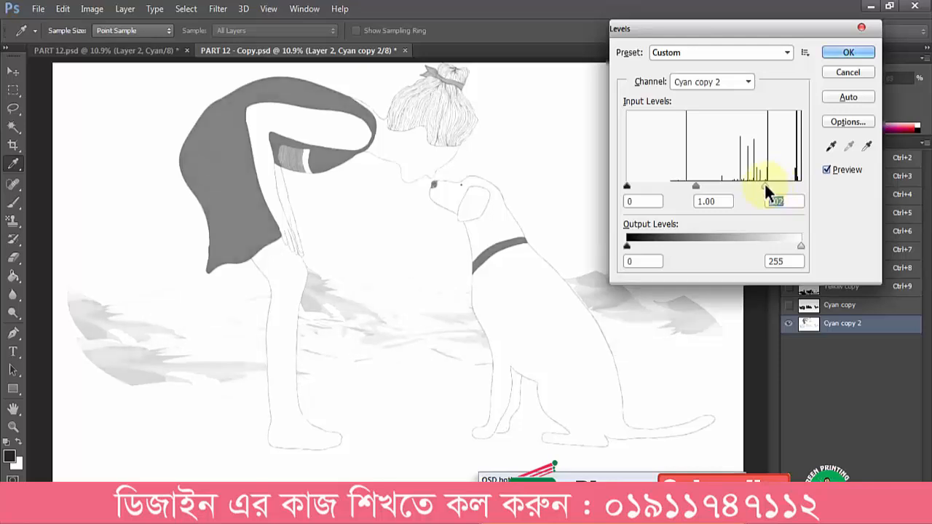
{"action": "key", "text": "Return"}
{"action": "left_click", "coordinate": [837, 305]}
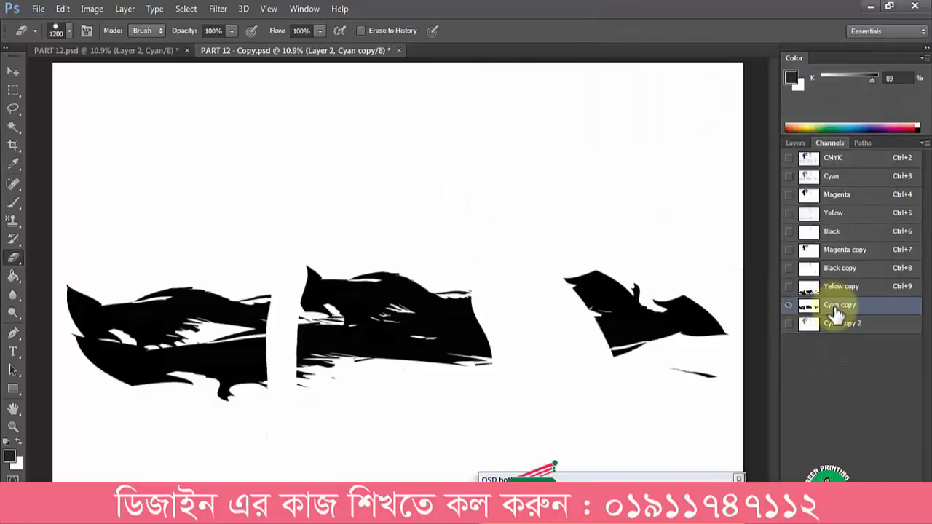
{"action": "left_click", "coordinate": [835, 326]}
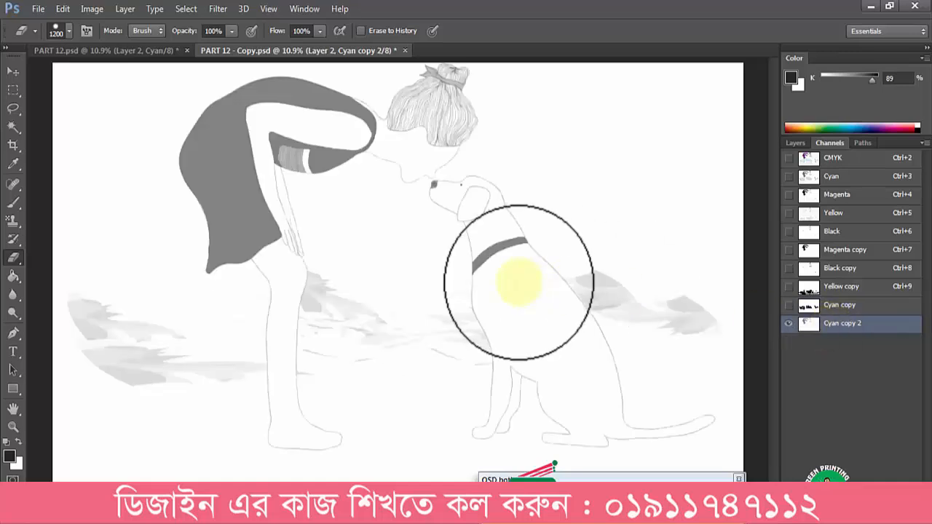
- Clear the Black copy outlines from Cyan copy 2 using a Magic Wand selection, and erase the remaining dress, hair ribbon and dog collar
{"action": "left_click", "coordinate": [841, 286]}
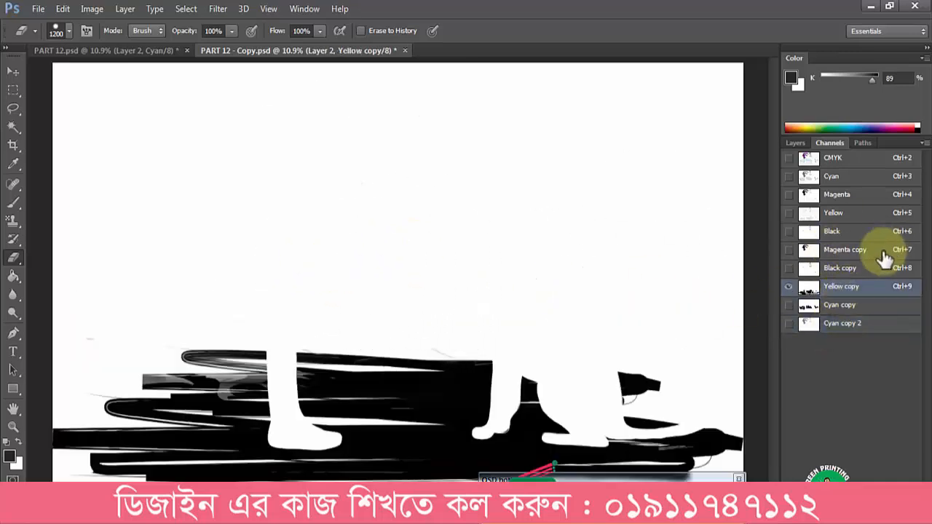
{"action": "left_click", "coordinate": [839, 268]}
{"action": "left_click", "coordinate": [14, 128]}
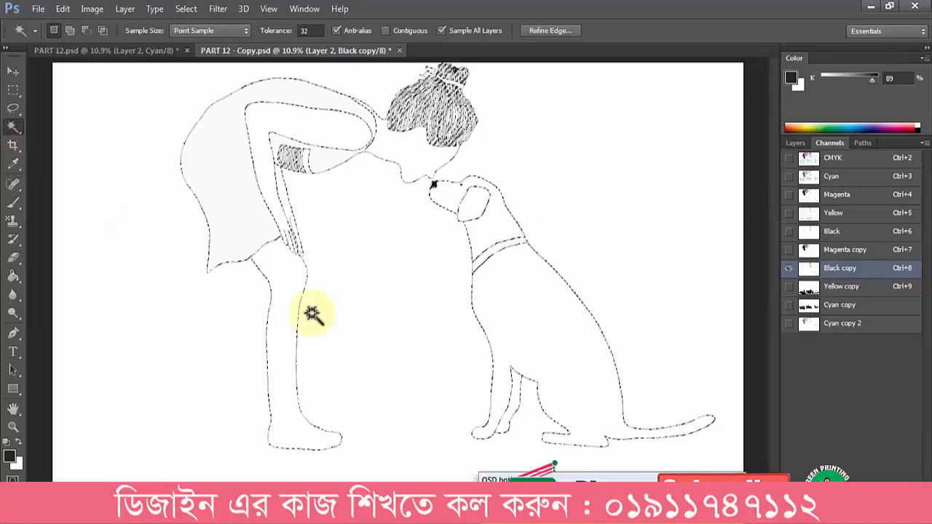
{"action": "left_click", "coordinate": [831, 324]}
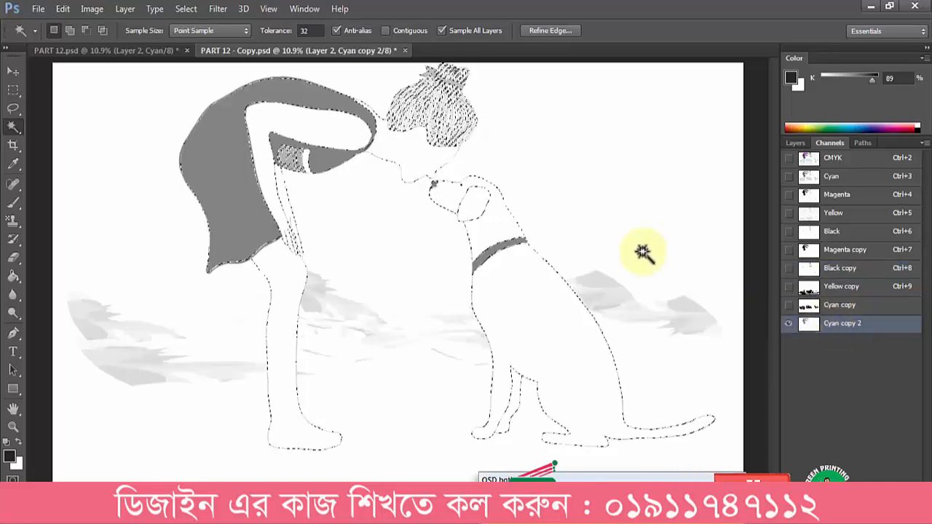
{"action": "key", "text": "ctrl+d"}
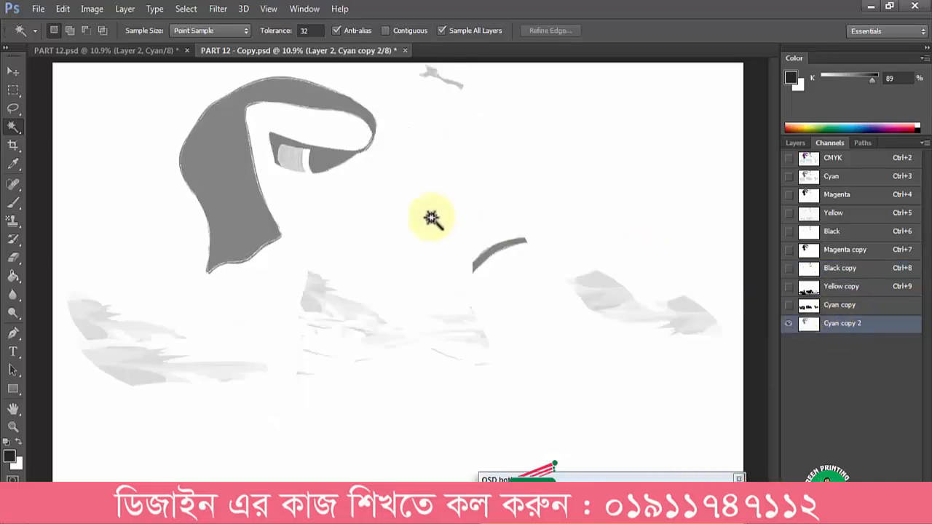
{"action": "key", "text": "e"}
{"action": "mouse_move", "coordinate": [235, 243]}
{"action": "left_mouse_down"}
{"action": "mouse_move", "coordinate": [199, 242]}
{"action": "mouse_move", "coordinate": [193, 173]}
{"action": "mouse_move", "coordinate": [238, 183]}
{"action": "mouse_move", "coordinate": [210, 142]}
{"action": "mouse_move", "coordinate": [272, 143]}
{"action": "mouse_move", "coordinate": [281, 133]}
{"action": "mouse_move", "coordinate": [257, 115]}
{"action": "mouse_move", "coordinate": [369, 136]}
{"action": "mouse_move", "coordinate": [394, 94]}
{"action": "mouse_move", "coordinate": [460, 108]}
{"action": "mouse_move", "coordinate": [515, 175]}
{"action": "mouse_move", "coordinate": [463, 248]}
{"action": "left_mouse_up"}
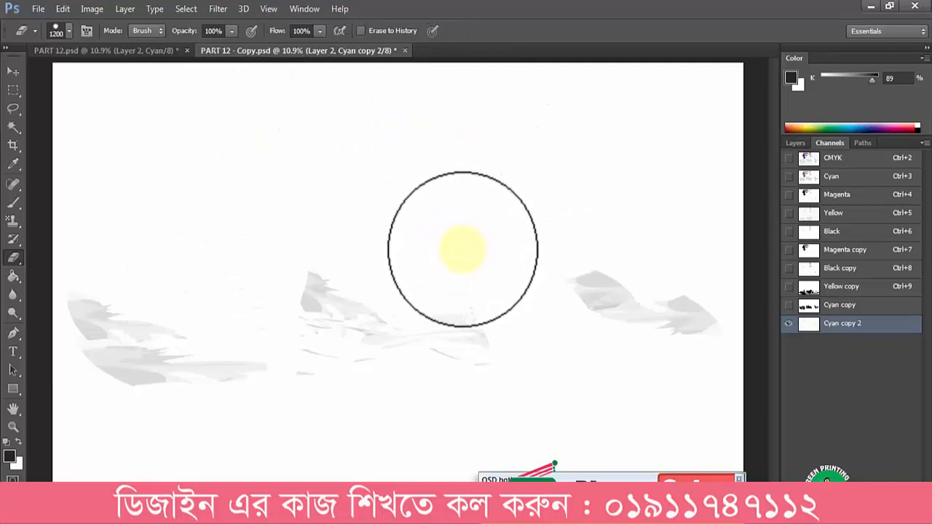
- Darken the remaining sea strokes in the Cyan copy 2 channel with Levels
{"action": "key", "text": "ctrl+l"}
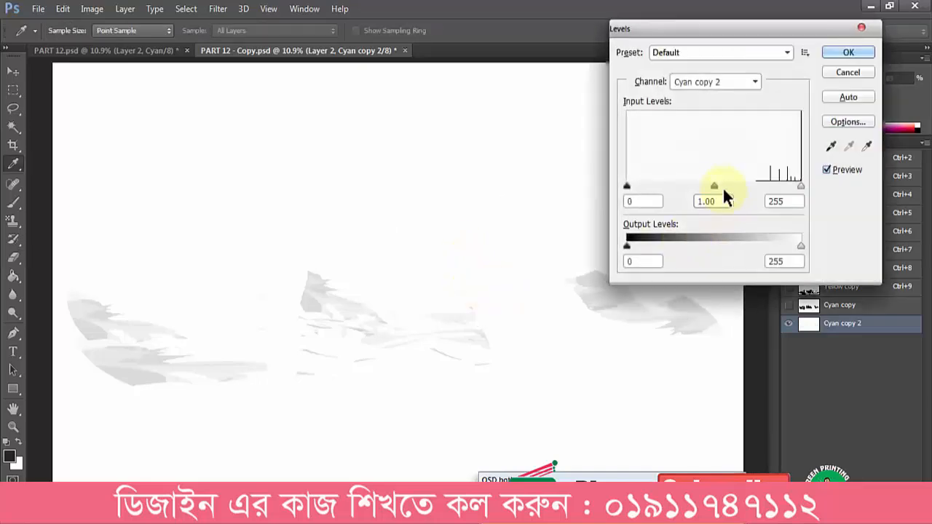
{"action": "left_click_drag", "start_coordinate": [759, 187], "coordinate": [788, 186]}
{"action": "key", "text": "Return"}
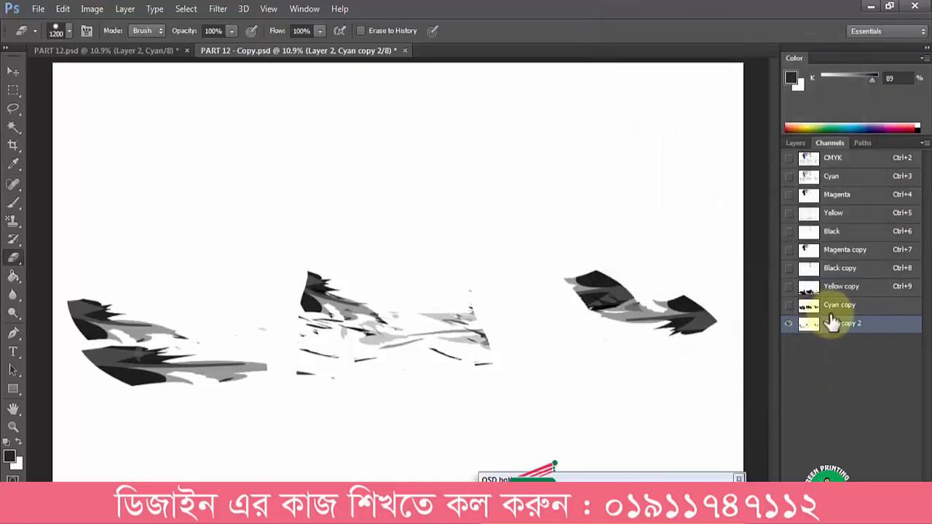
- Compare the Spot Color 1 channel in PART 12.psd with the Cyan copy 2 channel in PART 12 - Copy.psd
{"action": "left_click", "coordinate": [123, 51]}
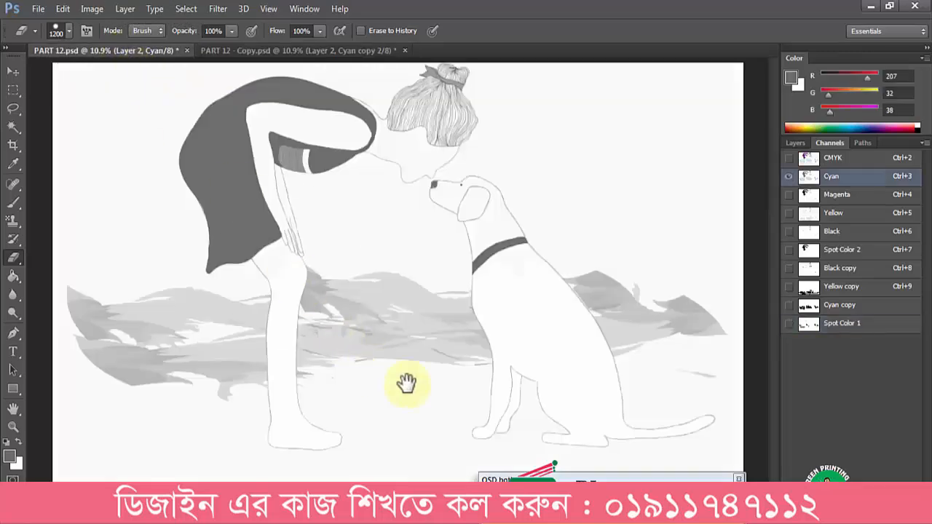
{"action": "left_click", "coordinate": [903, 323]}
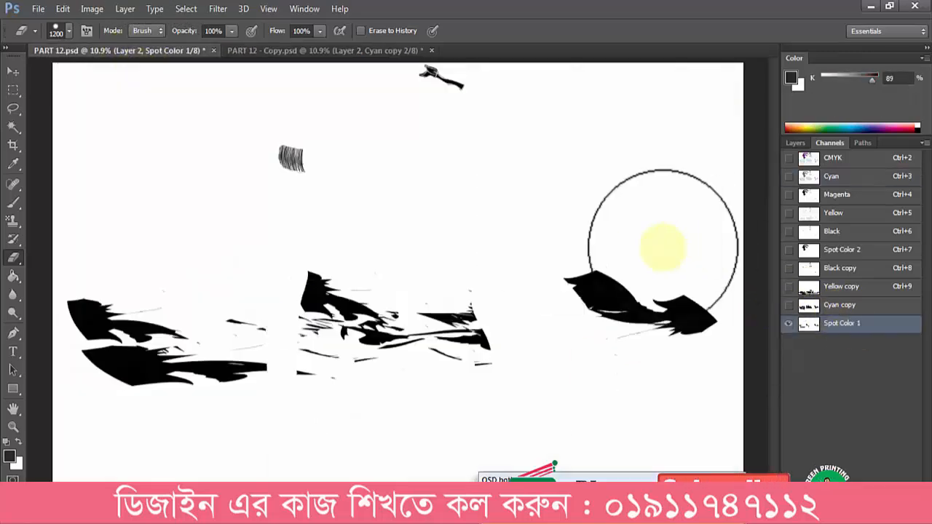
{"action": "left_click", "coordinate": [314, 52]}
{"action": "key", "text": "space"}
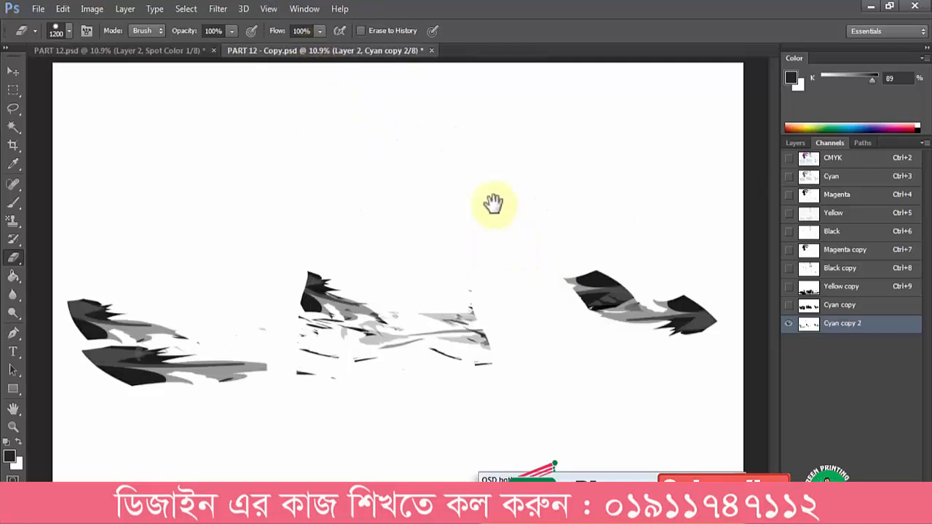
{"action": "left_click", "coordinate": [518, 324], "text": "alt"}
{"action": "left_click", "coordinate": [518, 325], "text": "alt"}
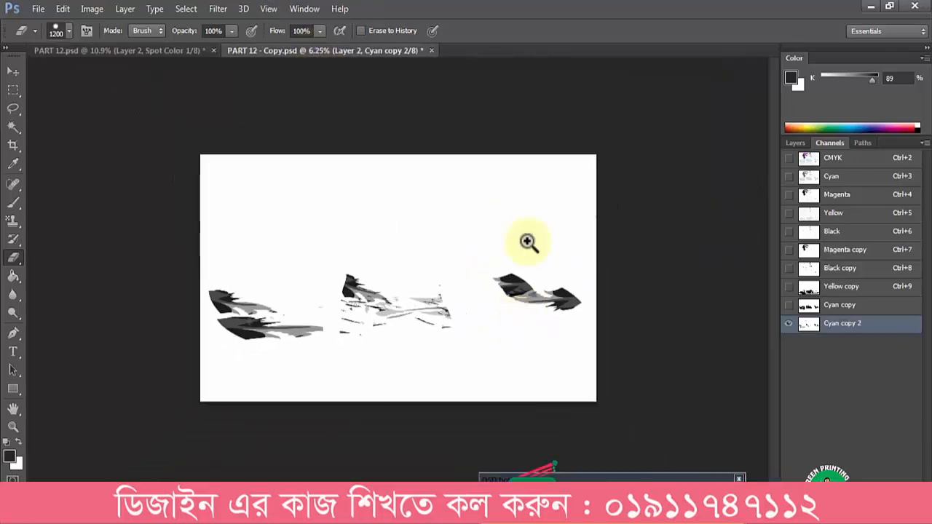
- Examine the dress, sleeve stripes and hair ribbon up close in the Cyan, Magenta and Yellow channels and the CMYK composite
{"action": "left_click", "coordinate": [843, 163]}
{"action": "left_click", "coordinate": [847, 181]}
{"action": "left_click_drag", "start_coordinate": [359, 200], "coordinate": [446, 218]}
{"action": "left_click_drag", "start_coordinate": [445, 204], "coordinate": [357, 301]}
{"action": "left_click", "coordinate": [370, 254]}
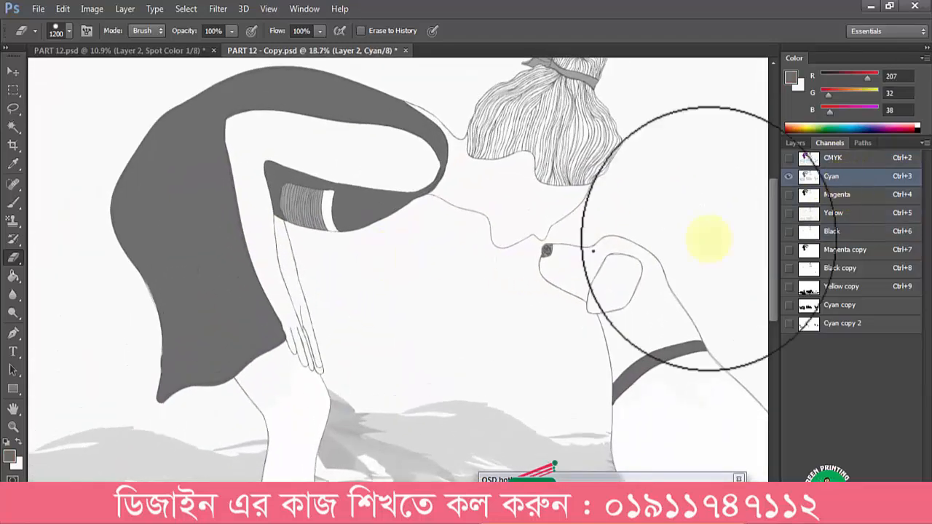
{"action": "left_click", "coordinate": [843, 197]}
{"action": "left_click", "coordinate": [848, 212]}
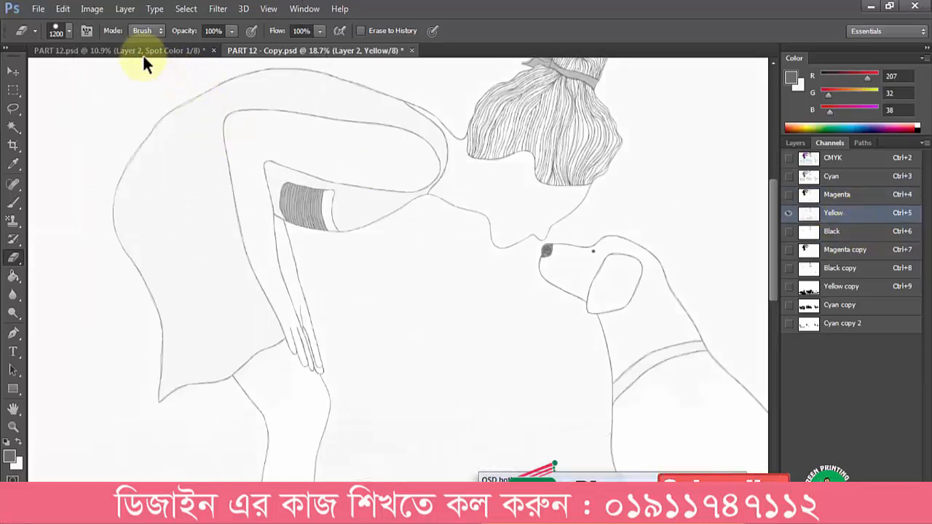
{"action": "mouse_move", "coordinate": [485, 336]}
{"action": "left_mouse_down"}
{"action": "mouse_move", "coordinate": [485, 135]}
{"action": "mouse_move", "coordinate": [469, 373]}
{"action": "mouse_move", "coordinate": [473, 327]}
{"action": "left_mouse_up"}
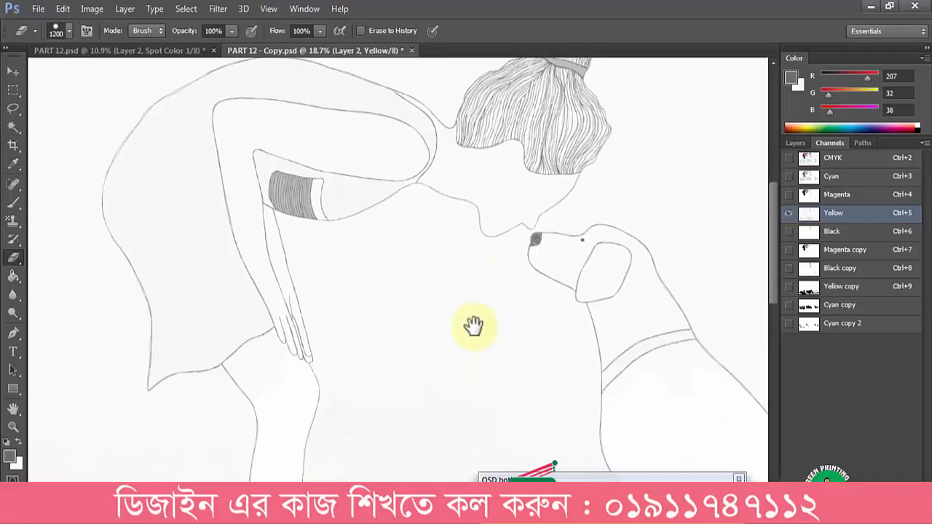
{"action": "left_click", "coordinate": [849, 159]}
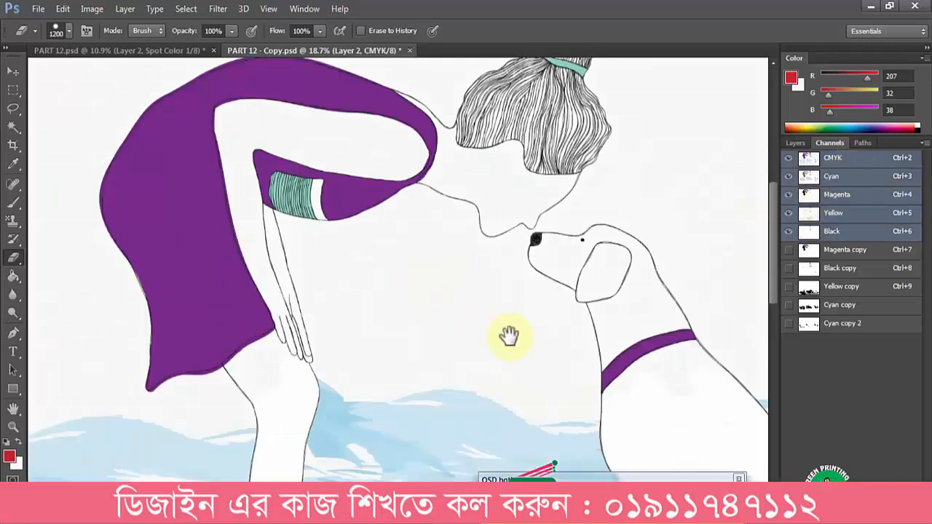
{"action": "left_click_drag", "start_coordinate": [517, 278], "coordinate": [522, 154]}
{"action": "key", "text": "ctrl+0"}
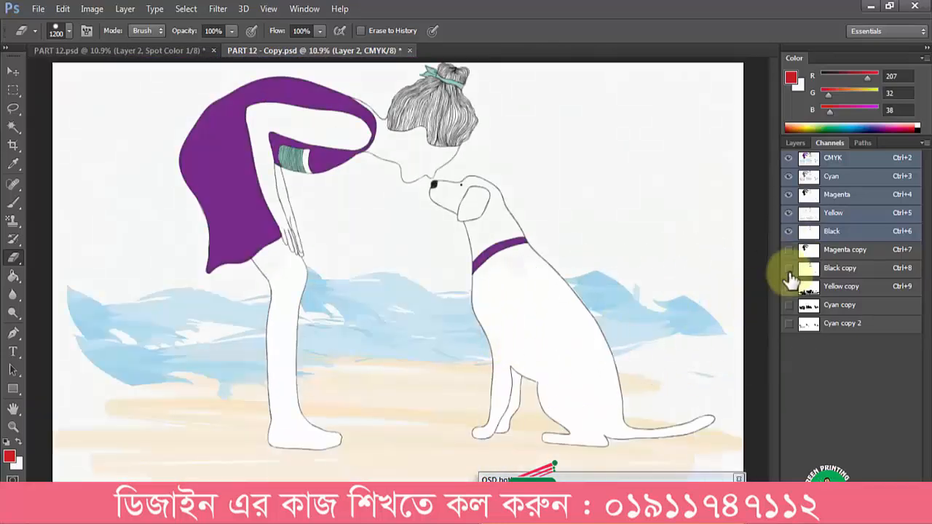
- Preview all five copied channels together without the CMYK composite, return to the composite and check the Magenta copy overlay
{"action": "left_click_drag", "start_coordinate": [790, 250], "coordinate": [790, 325]}
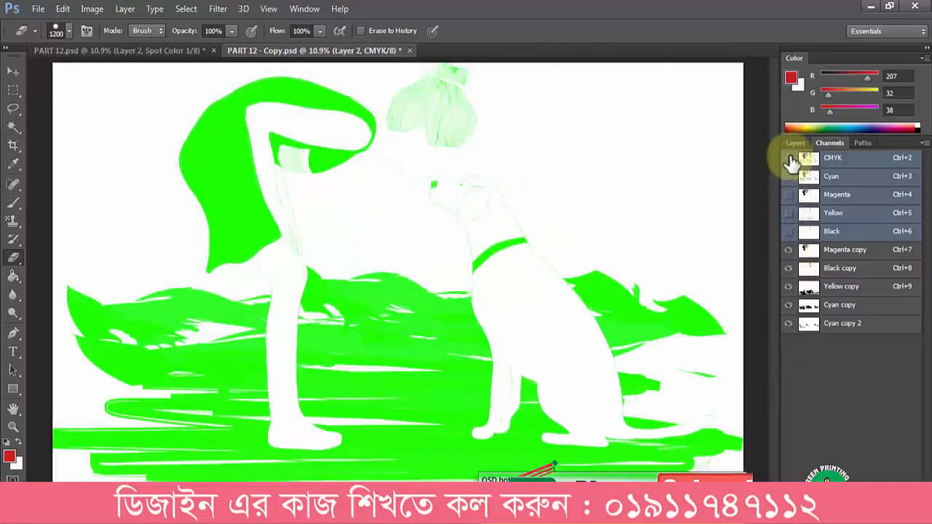
{"action": "left_click", "coordinate": [867, 165]}
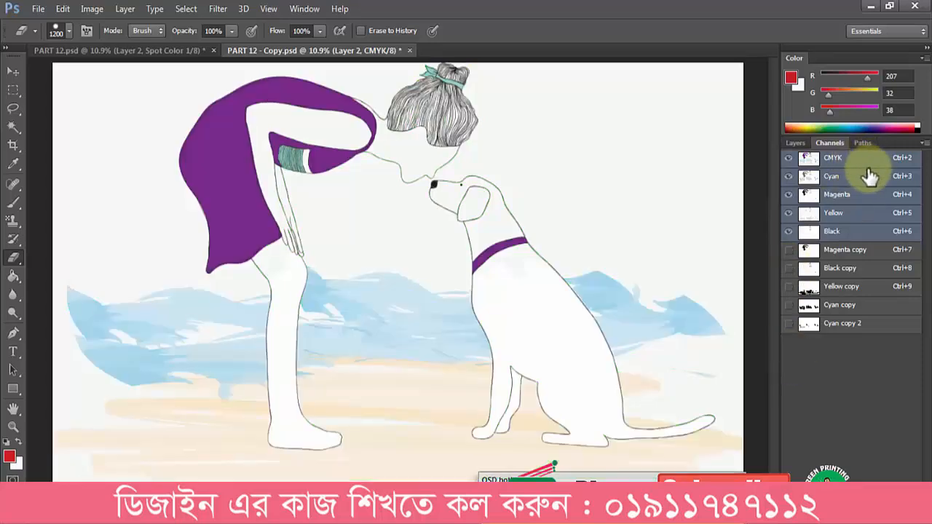
{"action": "left_click", "coordinate": [789, 250]}
{"action": "left_click", "coordinate": [790, 250]}
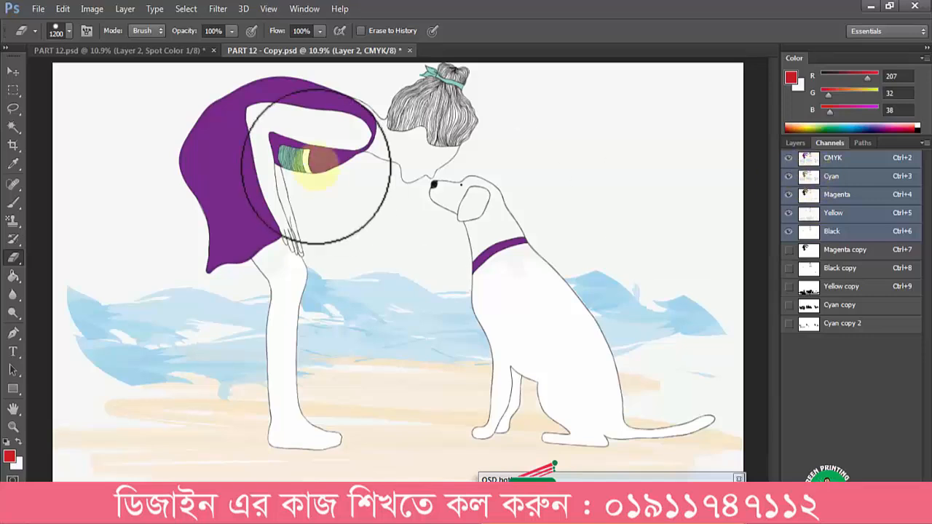
- Sample the dress's purple with the Eyedropper and copy its hex code 772b8a from the foreground color
{"action": "key", "text": "i"}
{"action": "left_click", "coordinate": [221, 149]}
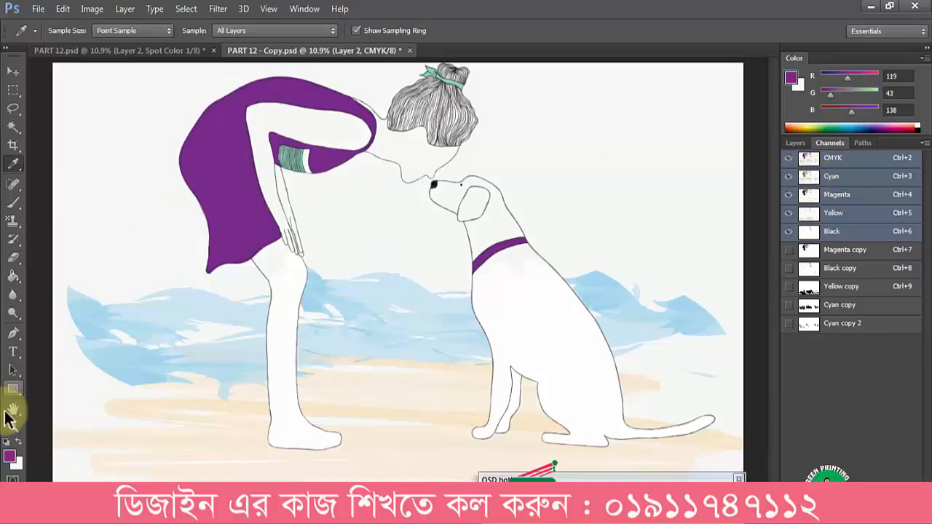
{"action": "left_click", "coordinate": [11, 457]}
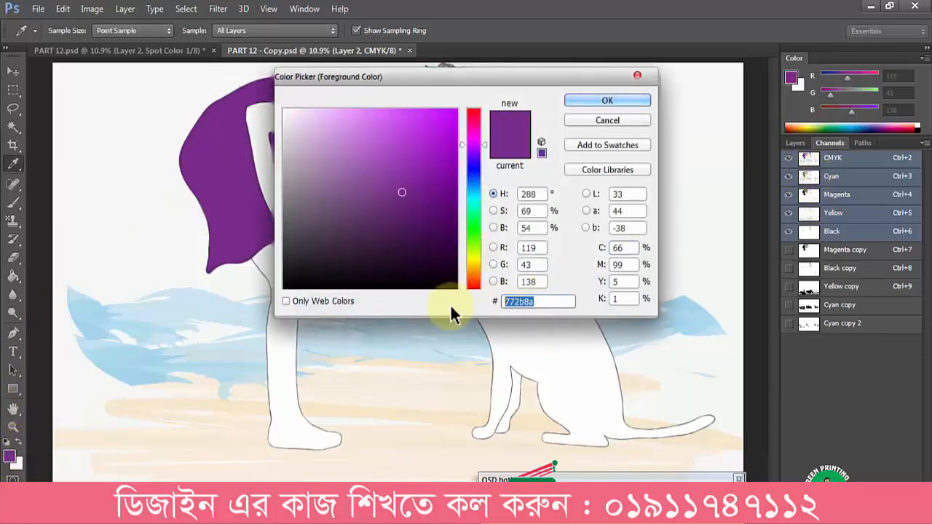
{"action": "key", "text": "Return"}
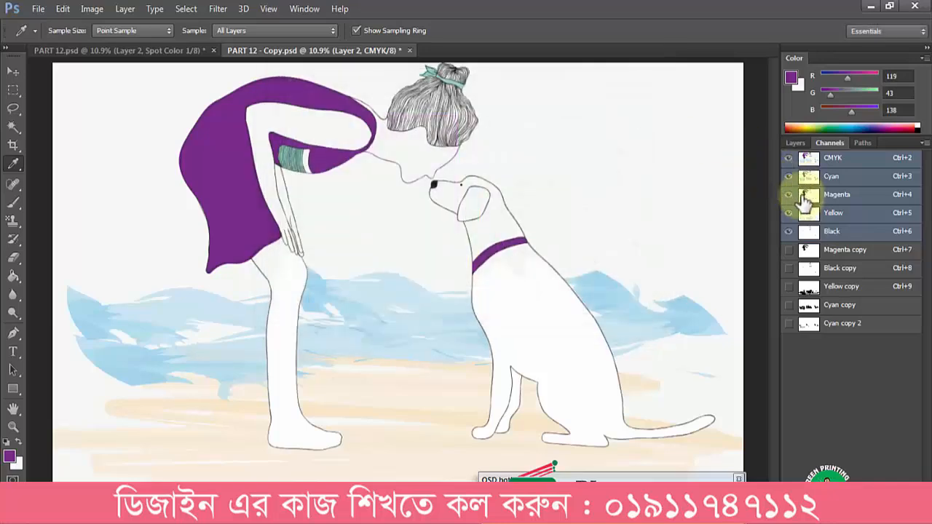
- Set the Magenta copy channel's display color to purple 772b8a
{"action": "double_click", "coordinate": [808, 251]}
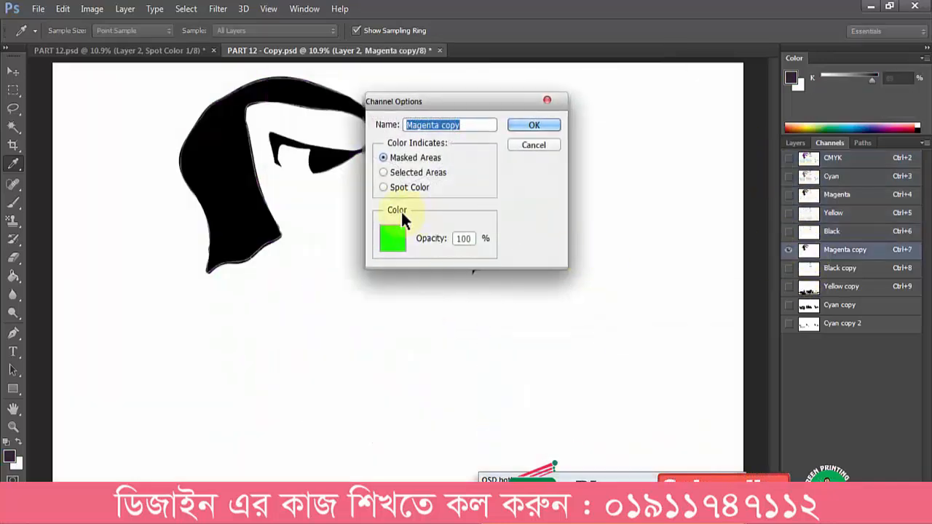
{"action": "left_click", "coordinate": [394, 239]}
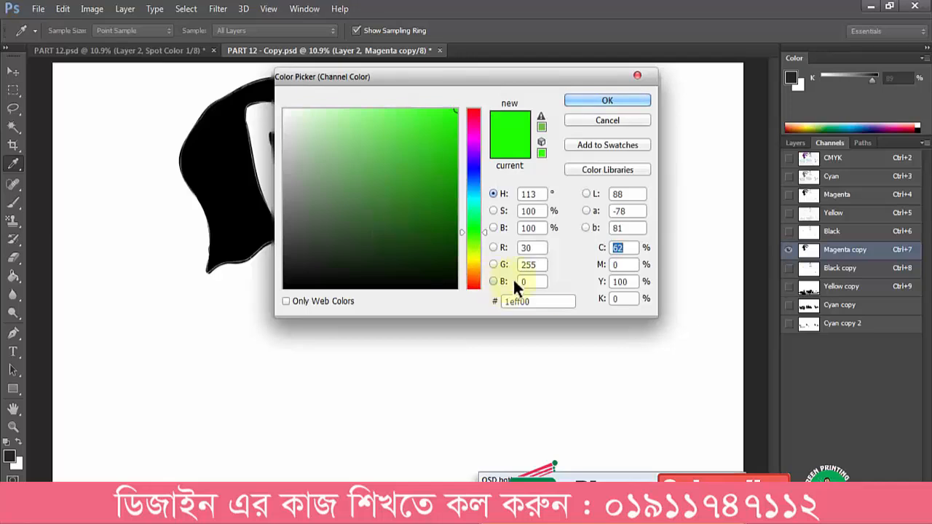
{"action": "type", "text": "772b8a"}
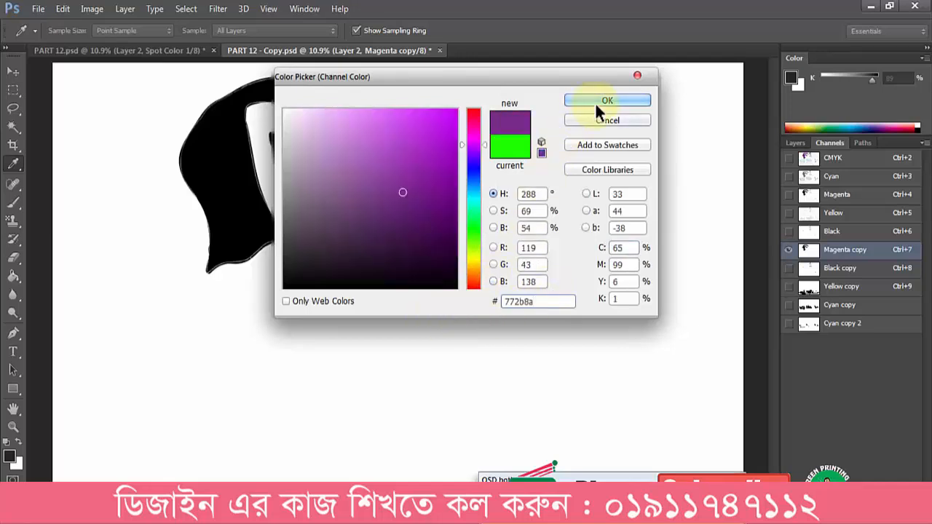
{"action": "left_click", "coordinate": [595, 101]}
{"action": "left_click", "coordinate": [534, 126]}
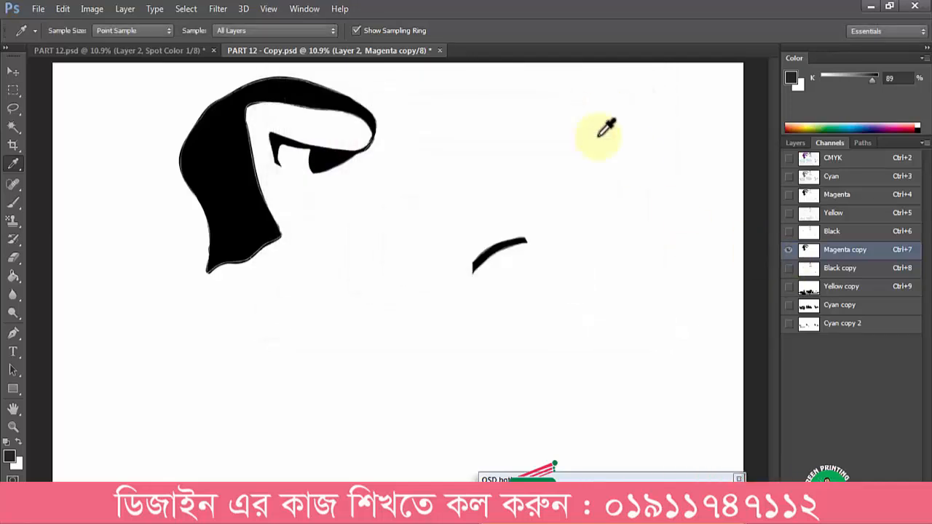
- Make the Black copy channel a spot color channel with black 000000 as its ink color
{"action": "left_click", "coordinate": [852, 267]}
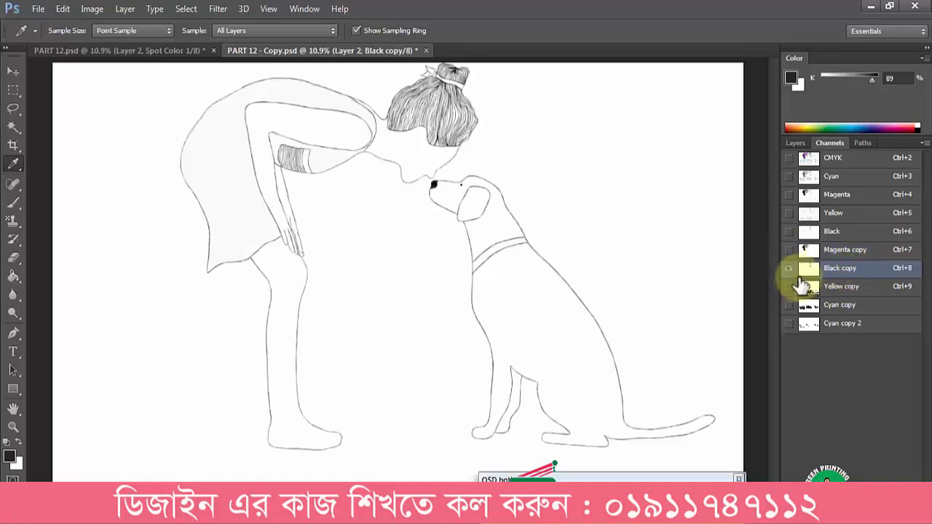
{"action": "left_click", "coordinate": [830, 158]}
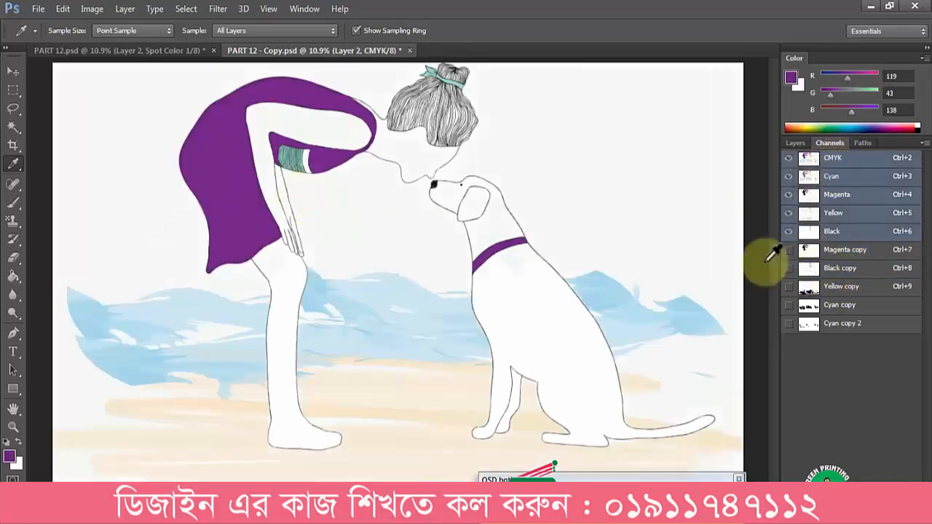
{"action": "double_click", "coordinate": [808, 271]}
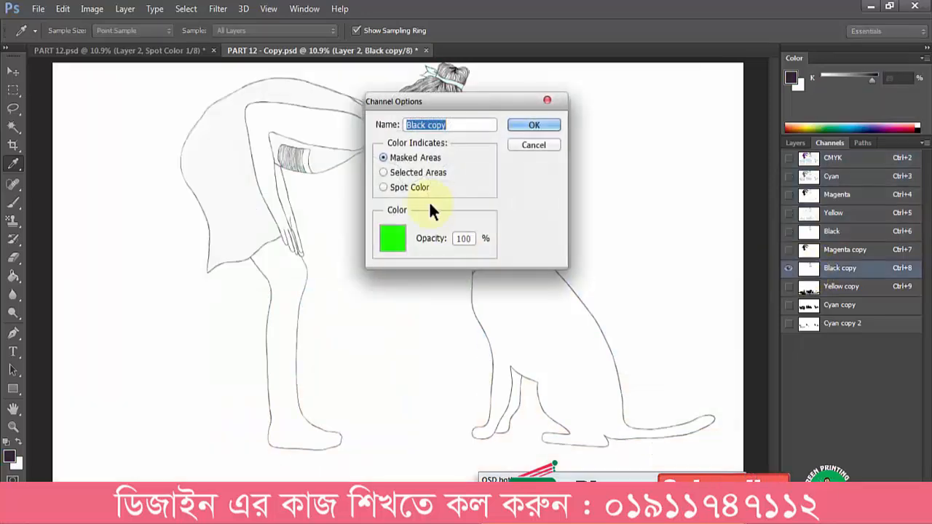
{"action": "left_click", "coordinate": [390, 189]}
{"action": "left_click", "coordinate": [394, 244]}
{"action": "left_click_drag", "start_coordinate": [395, 249], "coordinate": [258, 294]}
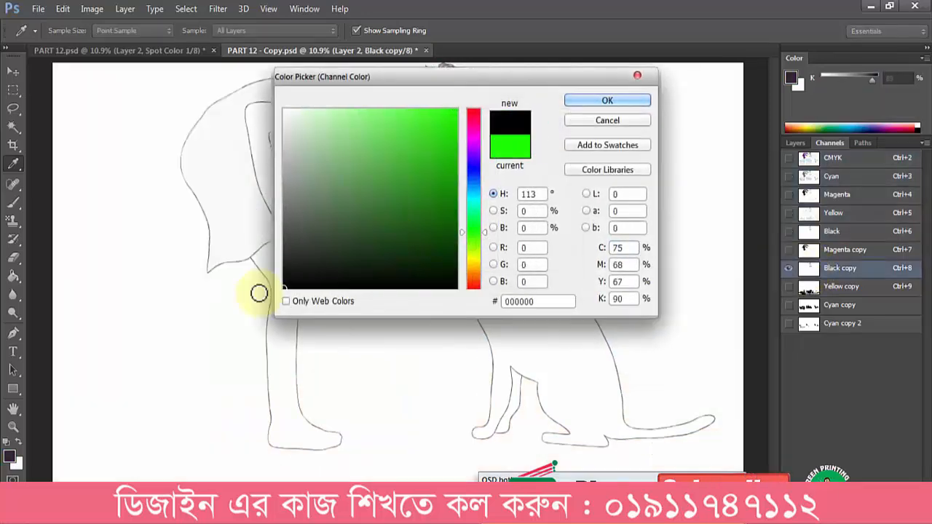
{"action": "key", "text": "Return"}
{"action": "key", "text": "Return"}
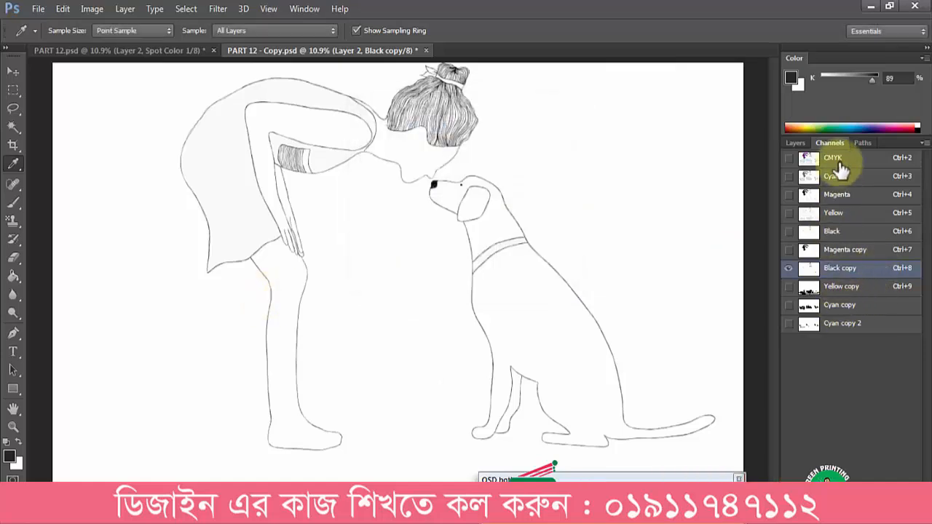
- Check the Yellow copy overlay on the CMYK composite and sample the sand's cream color with the Eyedropper
{"action": "left_click", "coordinate": [837, 161]}
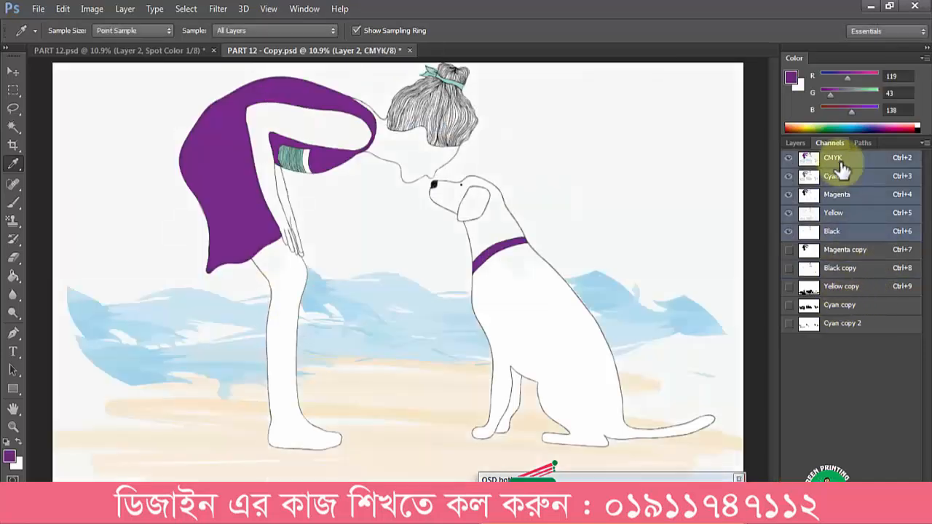
{"action": "left_click", "coordinate": [790, 288]}
{"action": "left_click", "coordinate": [790, 288]}
{"action": "left_click", "coordinate": [789, 287]}
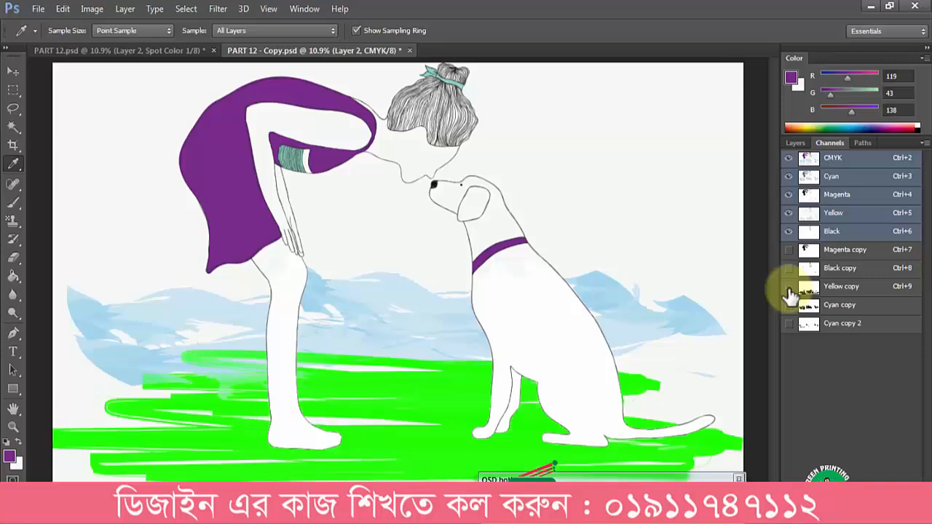
{"action": "left_click", "coordinate": [789, 288]}
{"action": "left_click", "coordinate": [789, 288]}
{"action": "left_click", "coordinate": [455, 401]}
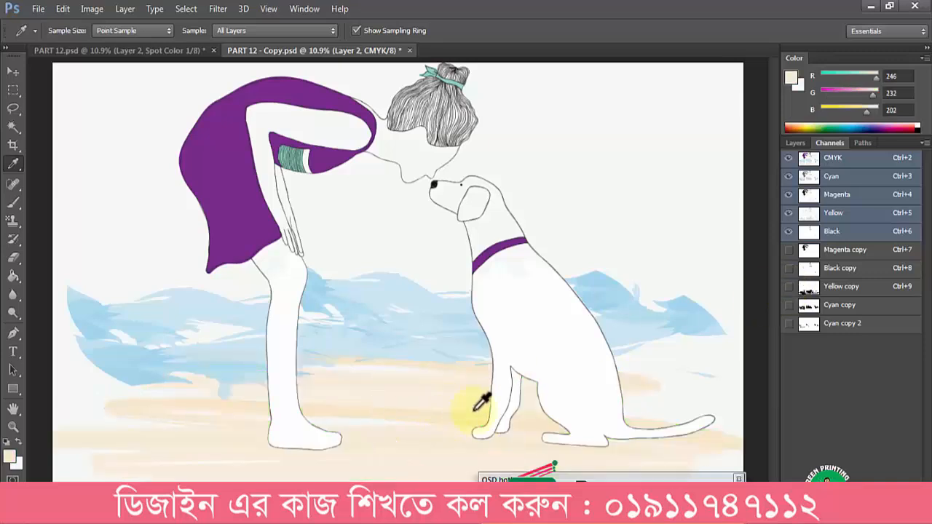
- Copy the sampled sand color's hex code f6e8ca from the foreground color, with the CMYK composite shown
{"action": "left_click", "coordinate": [807, 309]}
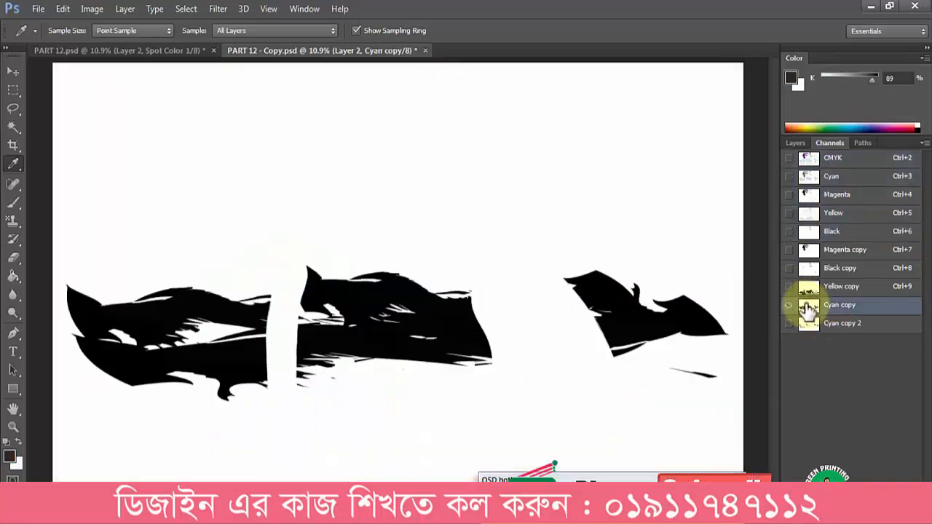
{"action": "left_click", "coordinate": [718, 315]}
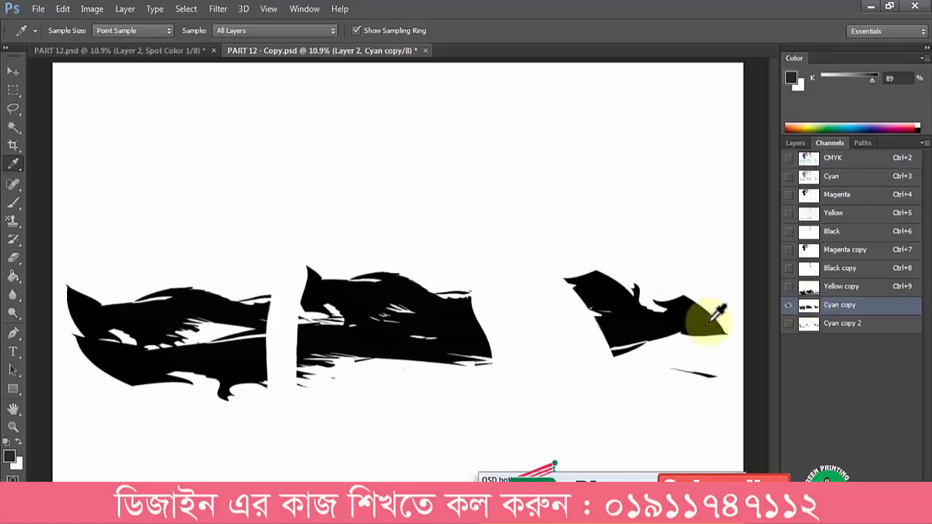
{"action": "left_click", "coordinate": [867, 164]}
{"action": "left_click", "coordinate": [13, 460]}
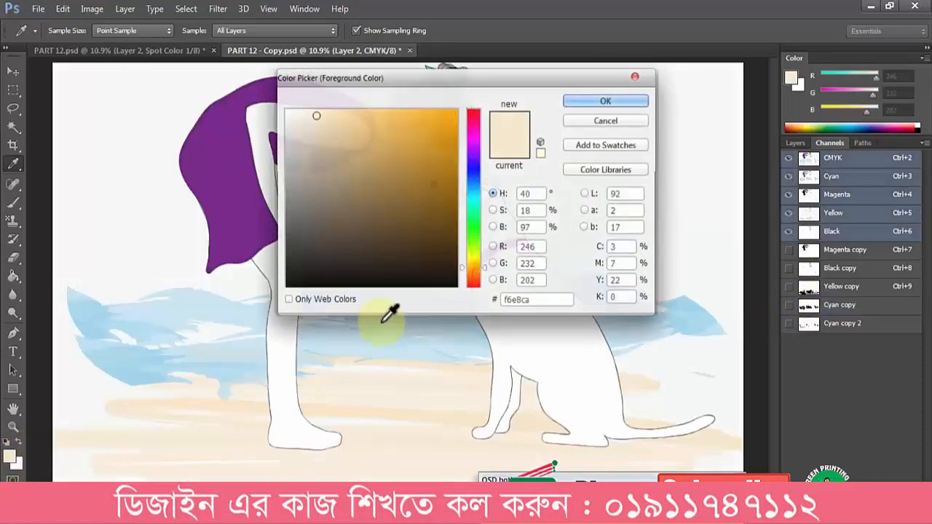
{"action": "double_click", "coordinate": [523, 301]}
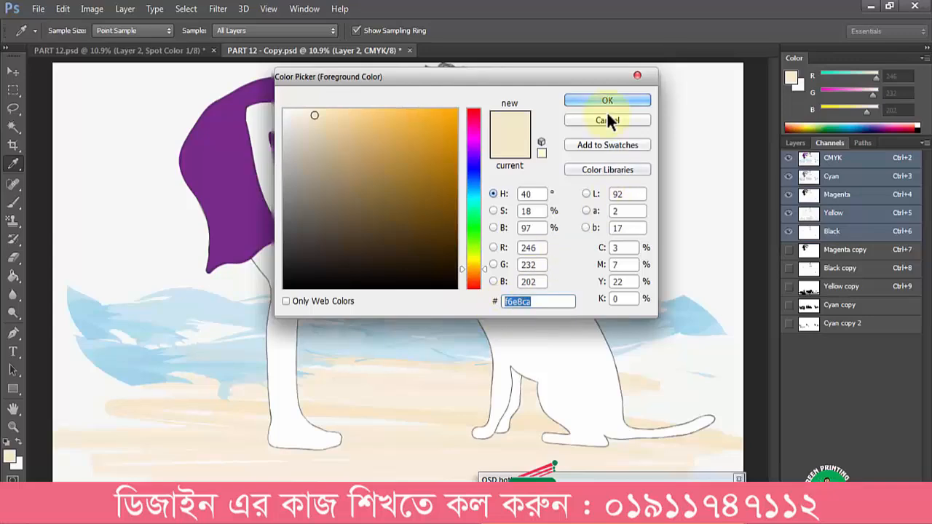
{"action": "key", "text": "Return"}
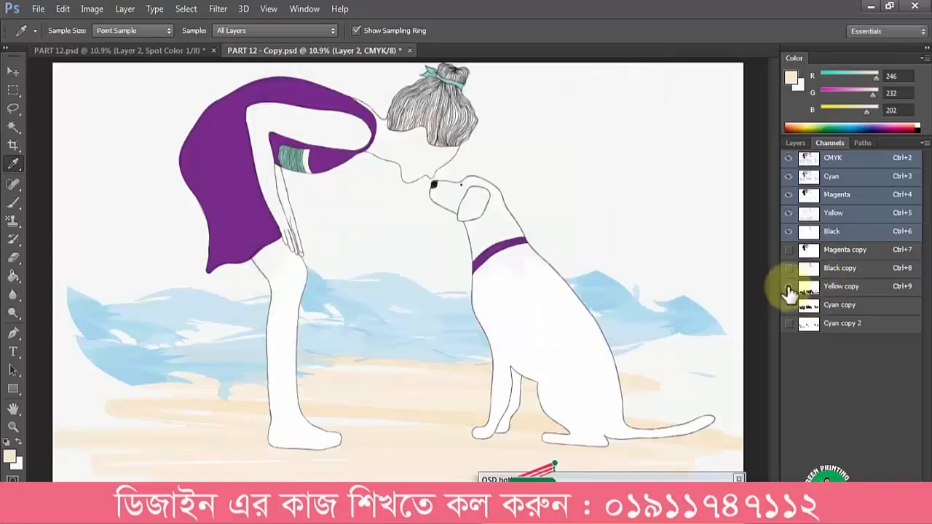
- Make the Yellow copy channel a spot color channel with cream f6e8ca as its ink color
{"action": "left_click", "coordinate": [789, 287]}
{"action": "double_click", "coordinate": [809, 286]}
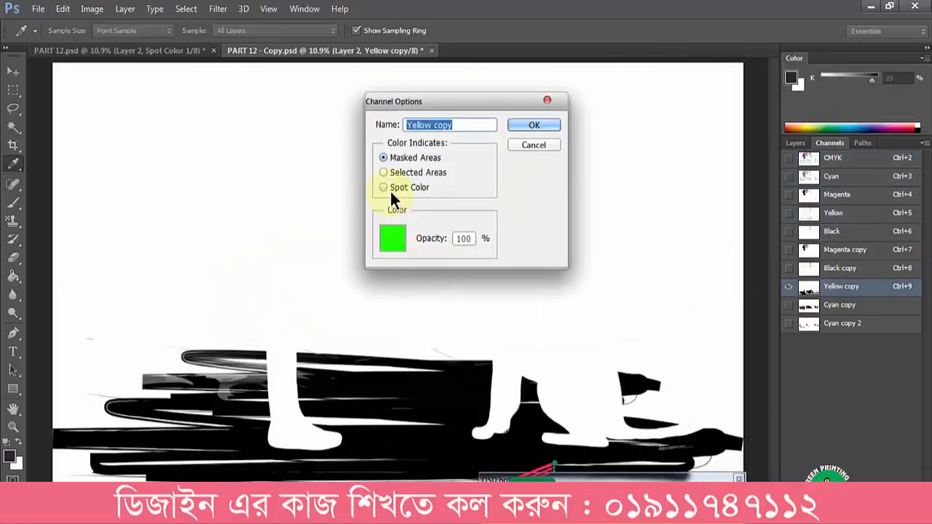
{"action": "left_click", "coordinate": [391, 188]}
{"action": "left_click", "coordinate": [393, 238]}
{"action": "double_click", "coordinate": [530, 301]}
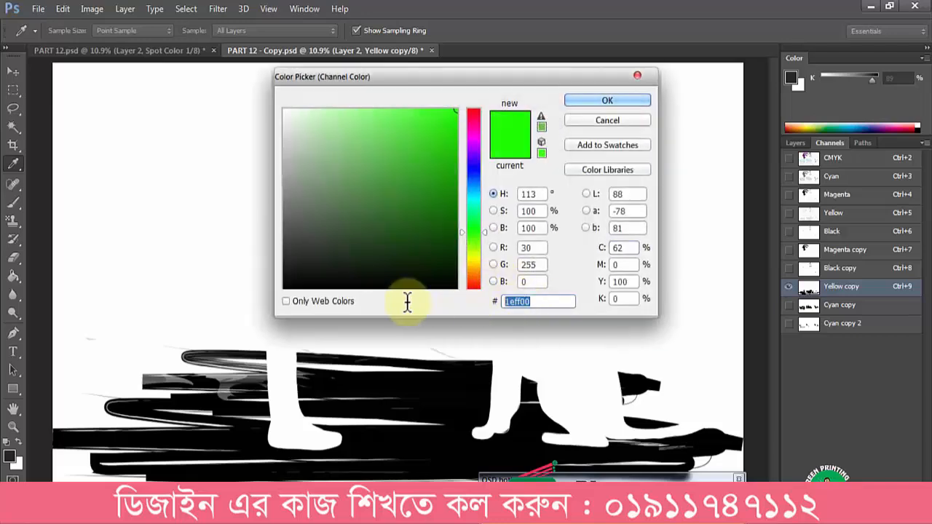
{"action": "type", "text": "f6e8ca"}
{"action": "left_click", "coordinate": [590, 99]}
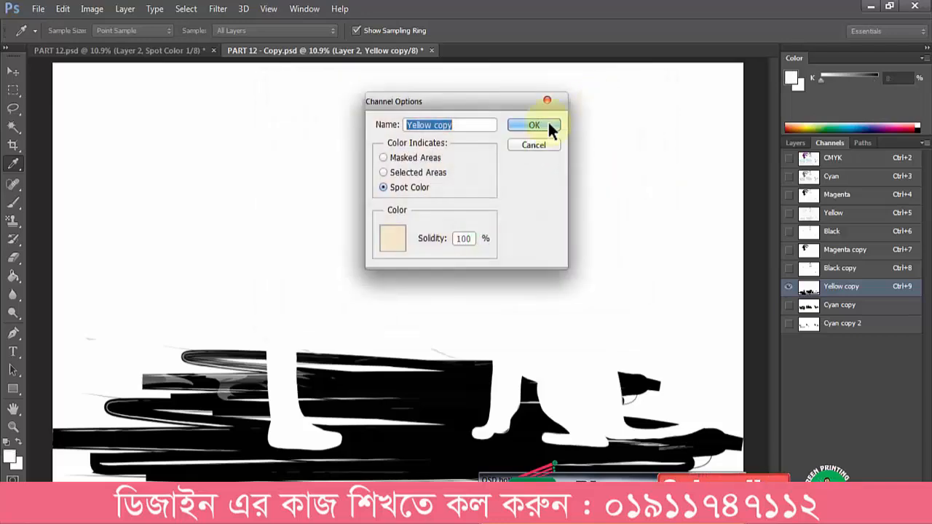
{"action": "left_click", "coordinate": [534, 124]}
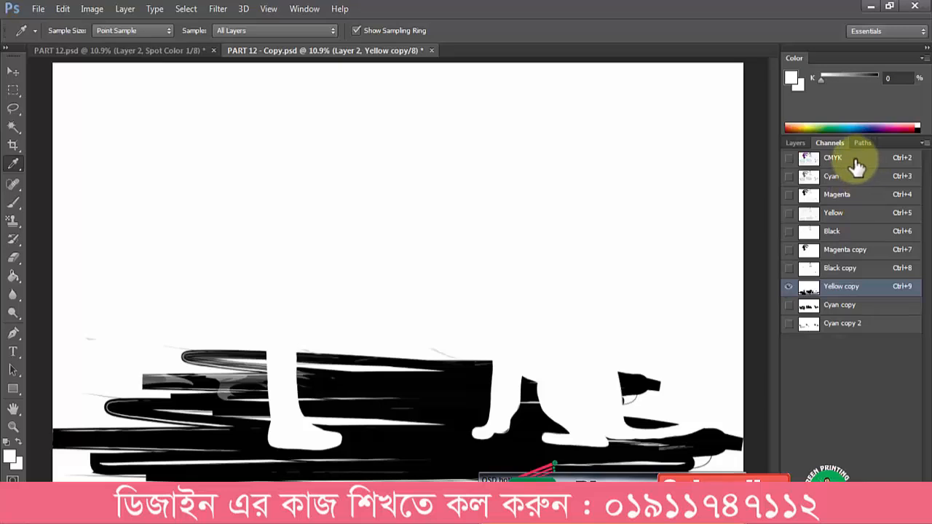
- Compare the Yellow copy overlay with the sand in the CMYK composite
{"action": "left_click", "coordinate": [833, 158]}
{"action": "left_click", "coordinate": [788, 288]}
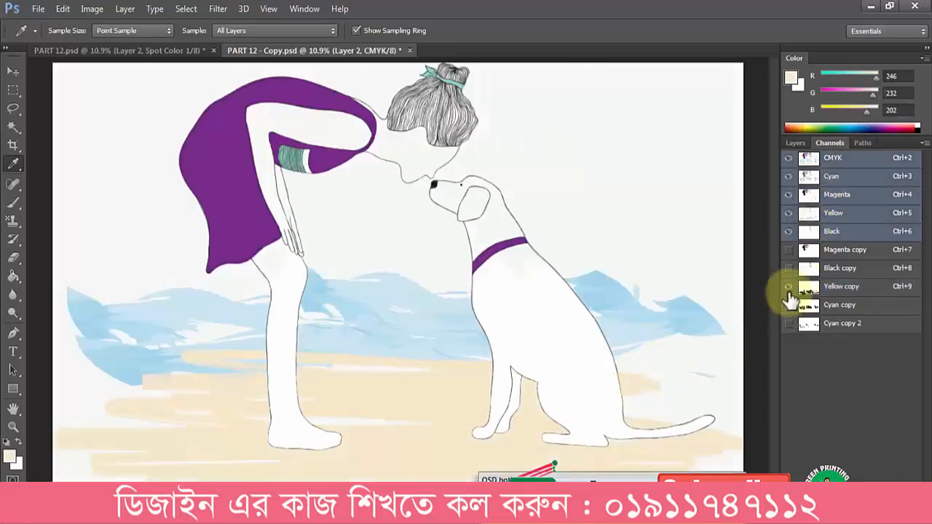
{"action": "left_click", "coordinate": [789, 289]}
- Check the Cyan copy overlay, sample the sea's lighter blue and copy its hex code cae6f0 from the foreground color
{"action": "left_click", "coordinate": [788, 306]}
{"action": "left_click", "coordinate": [789, 305]}
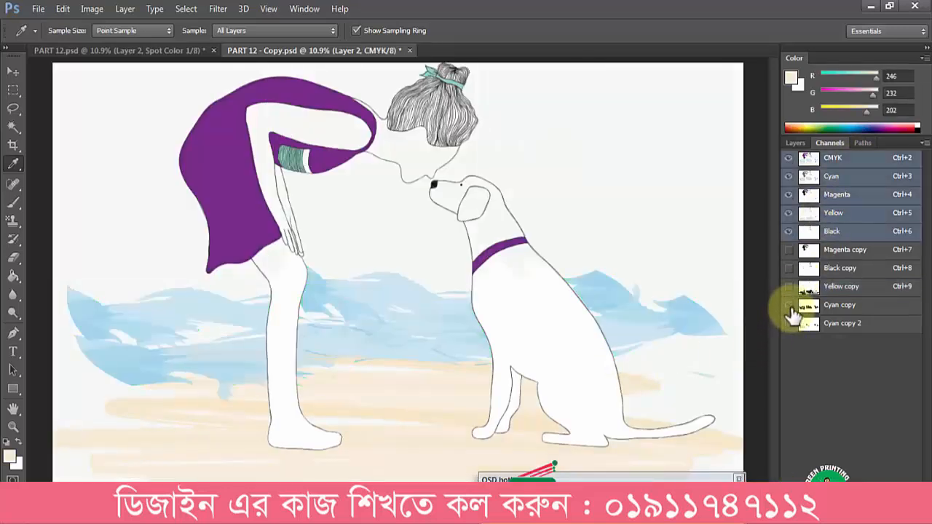
{"action": "left_click", "coordinate": [789, 306]}
{"action": "left_click", "coordinate": [789, 306]}
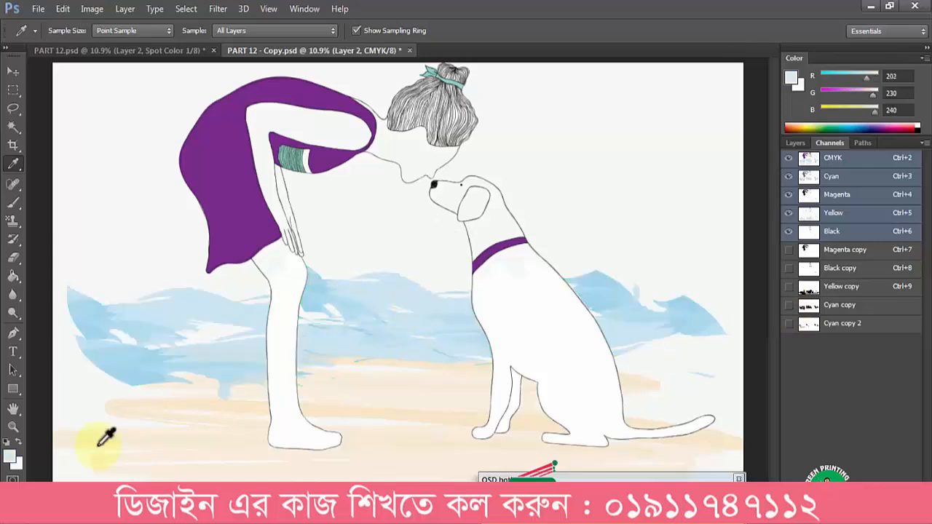
{"action": "left_click", "coordinate": [13, 457]}
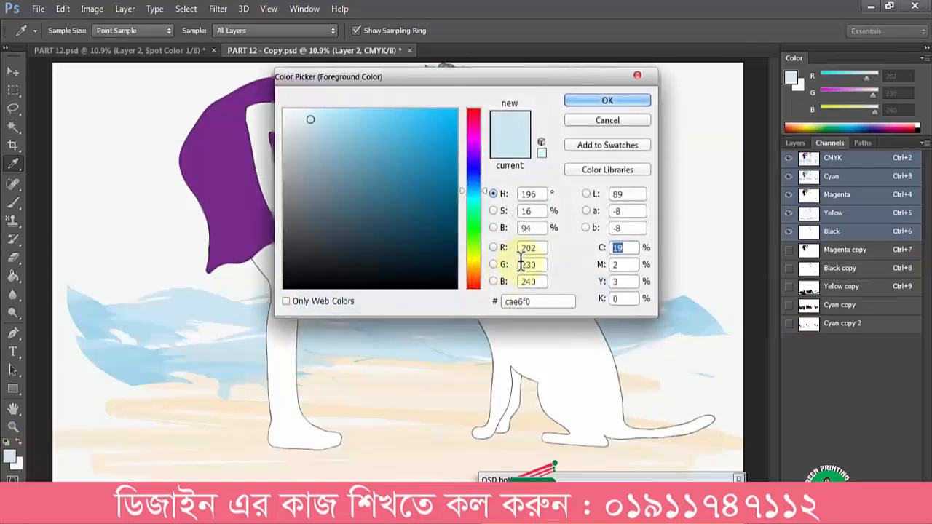
{"action": "left_click", "coordinate": [542, 303]}
{"action": "key", "text": "ctrl+c"}
{"action": "left_click", "coordinate": [603, 102]}
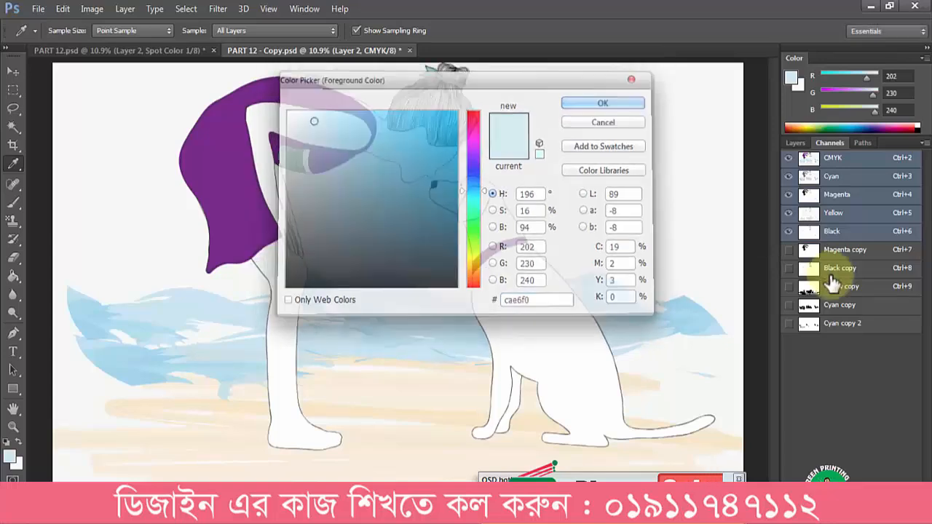
- Make the Cyan copy channel a spot color channel with light blue cae6f0 as its ink color
{"action": "double_click", "coordinate": [808, 305]}
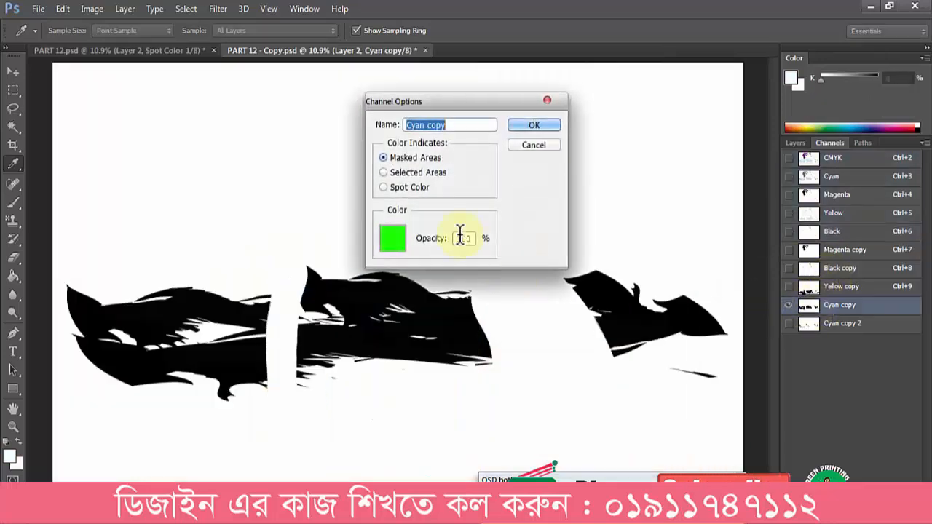
{"action": "left_click", "coordinate": [395, 187]}
{"action": "left_click", "coordinate": [387, 244]}
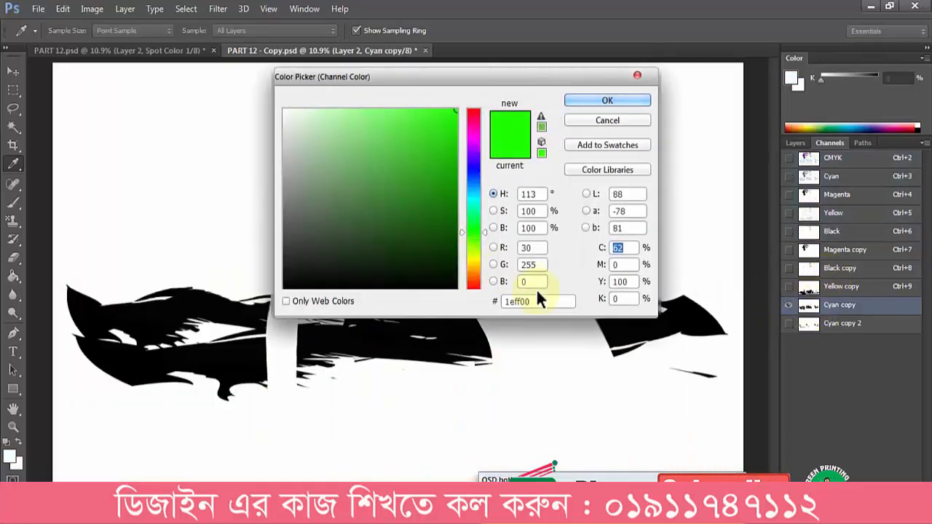
{"action": "left_click", "coordinate": [538, 300]}
{"action": "key", "text": "ctrl+v"}
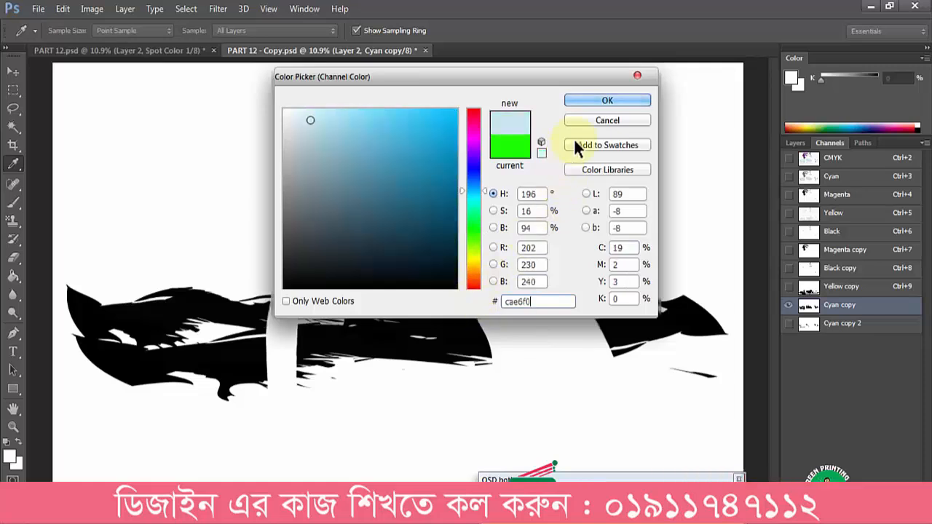
{"action": "left_click", "coordinate": [605, 102]}
{"action": "left_click", "coordinate": [534, 122]}
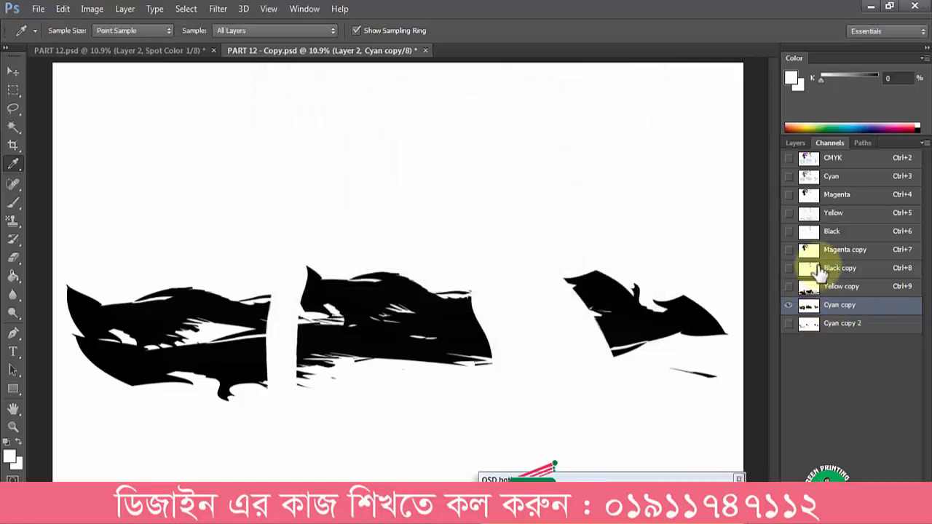
- Sample the sea's deeper blue in the CMYK composite and copy its hex code b5dfef from the foreground color
{"action": "left_click", "coordinate": [834, 158]}
{"action": "left_click", "coordinate": [126, 360]}
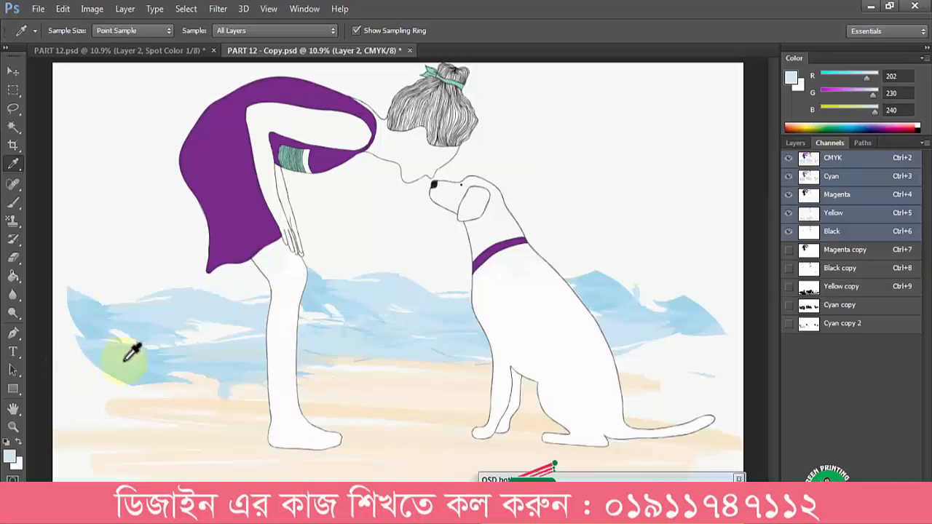
{"action": "left_click", "coordinate": [132, 371]}
{"action": "left_click", "coordinate": [133, 374]}
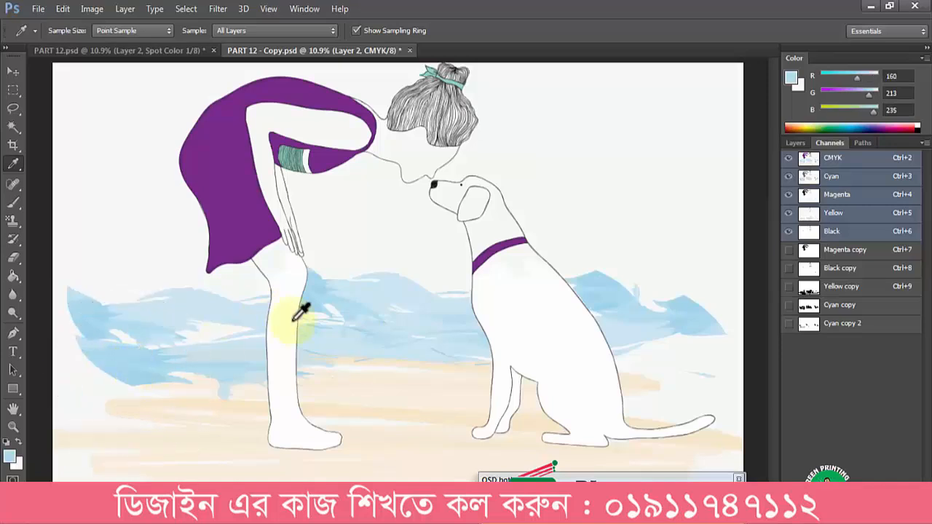
{"action": "left_click", "coordinate": [10, 458]}
{"action": "double_click", "coordinate": [524, 301]}
{"action": "key", "text": "ctrl+c"}
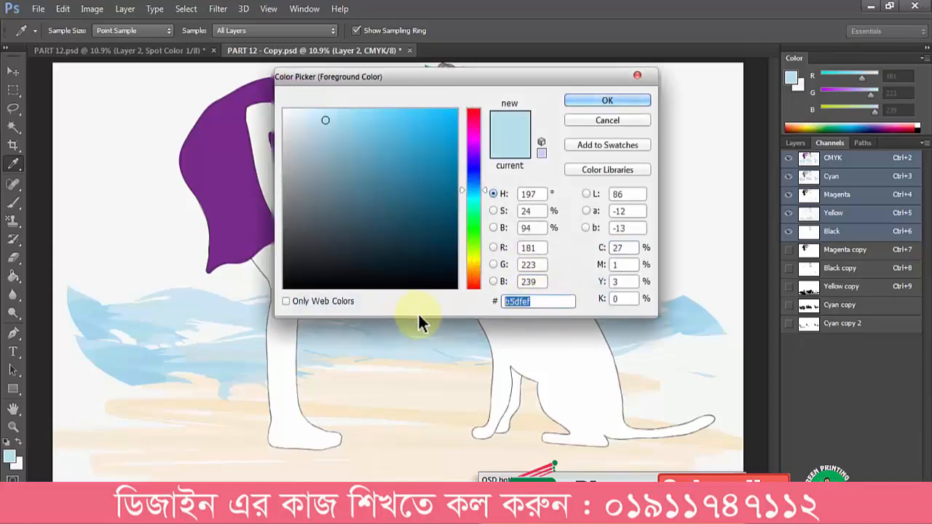
{"action": "left_click", "coordinate": [609, 99]}
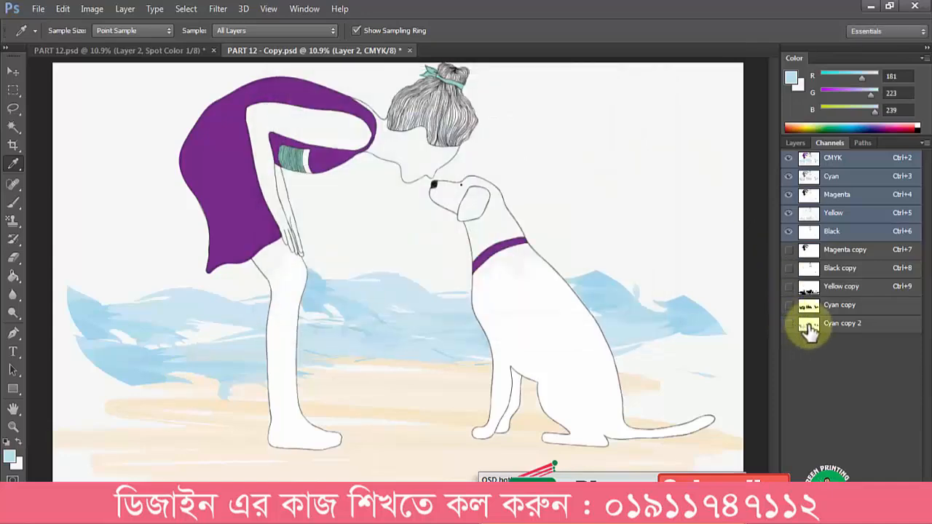
- Make the Cyan copy 2 channel a spot color channel with blue b5dfef as its ink color
{"action": "double_click", "coordinate": [801, 323]}
{"action": "left_click", "coordinate": [393, 187]}
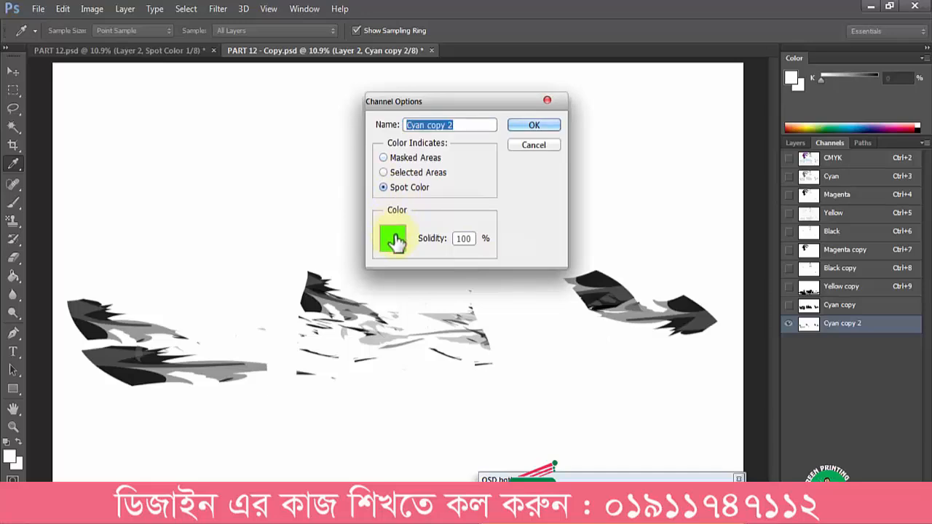
{"action": "left_click", "coordinate": [386, 233]}
{"action": "double_click", "coordinate": [543, 306]}
{"action": "key", "text": "ctrl+v"}
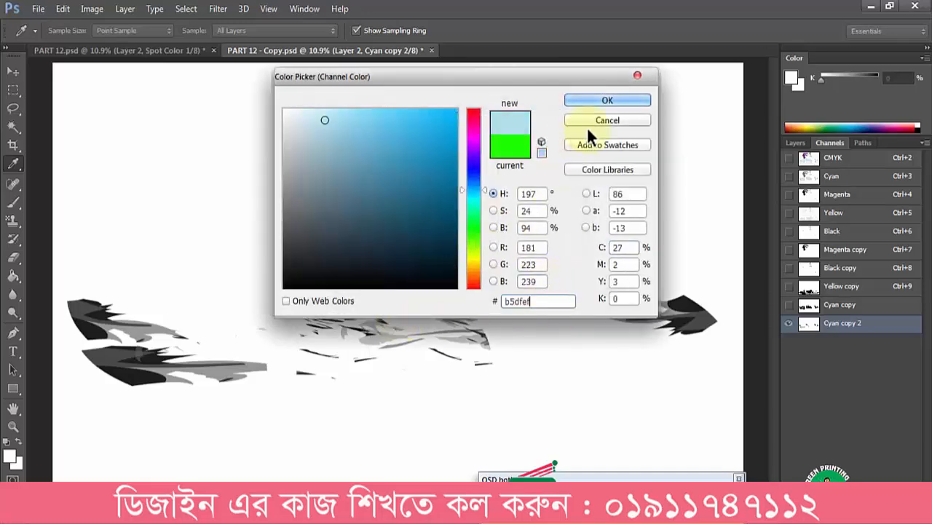
{"action": "left_click", "coordinate": [607, 99]}
{"action": "left_click", "coordinate": [535, 126]}
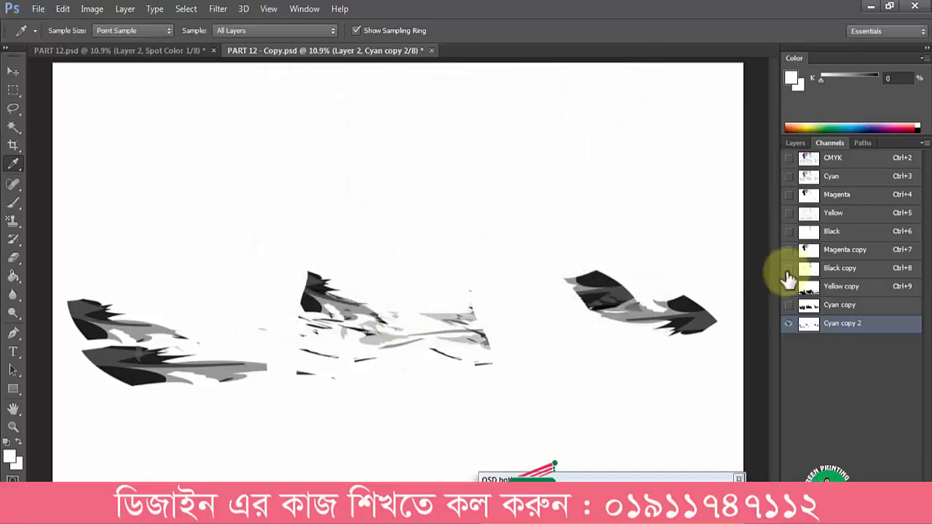
- Show all five copied spot channels together without the CMYK channels and examine the whole artwork
{"action": "left_click_drag", "start_coordinate": [789, 250], "coordinate": [789, 305]}
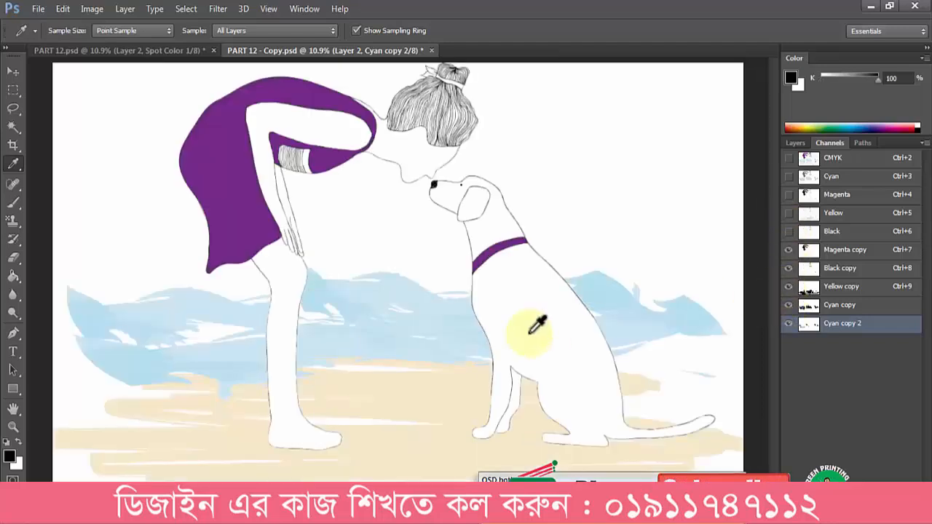
{"action": "left_click_drag", "start_coordinate": [286, 382], "coordinate": [313, 376]}
{"action": "key", "text": "ctrl+0"}
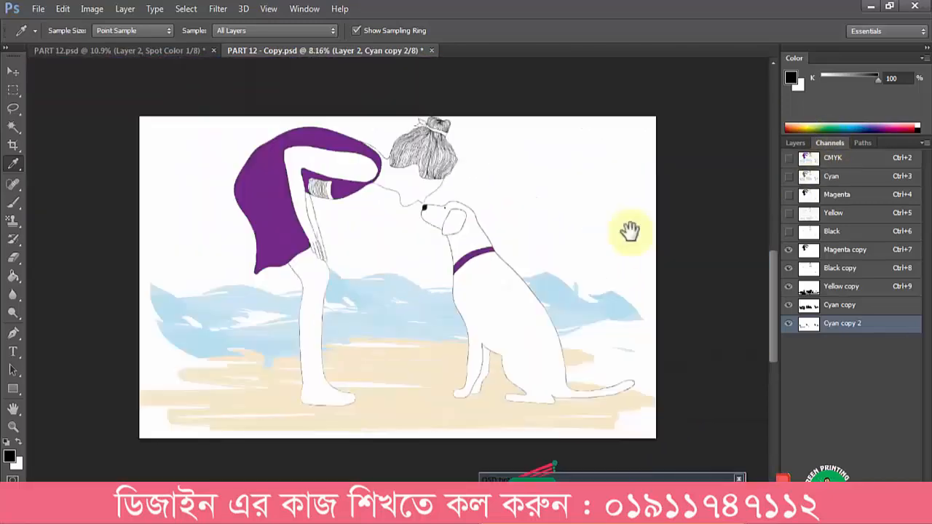
- Show the CMYK composite and compare the artwork with and without the five copied spot channels visible
{"action": "left_click", "coordinate": [788, 157]}
{"action": "left_click_drag", "start_coordinate": [789, 250], "coordinate": [787, 365]}
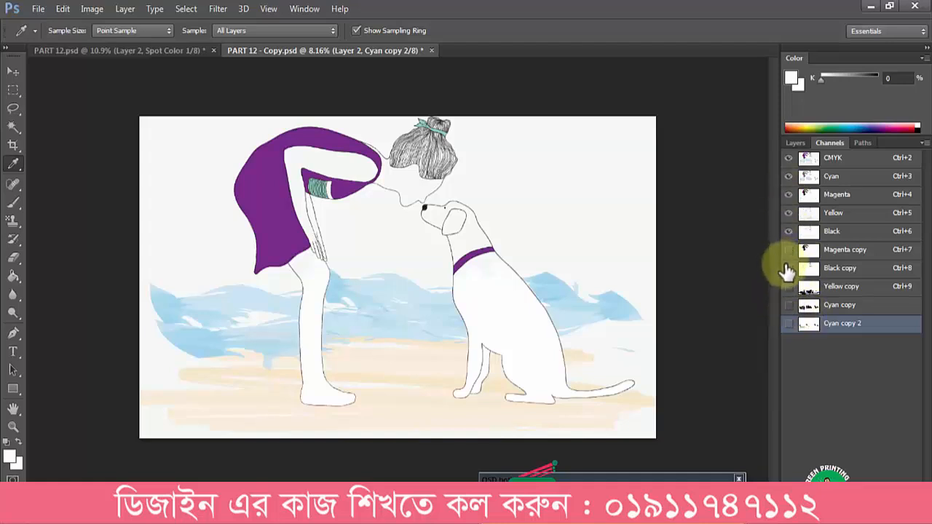
{"action": "left_click_drag", "start_coordinate": [789, 250], "coordinate": [788, 304]}
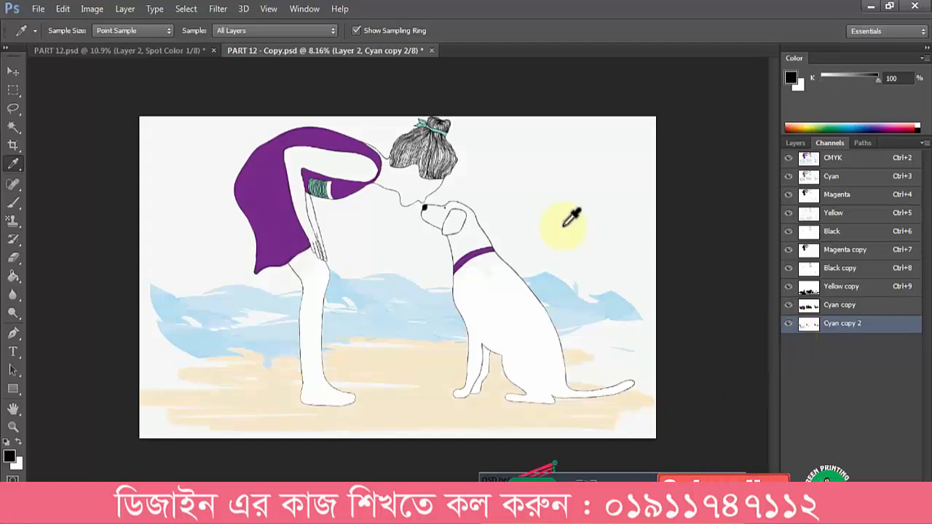
{"action": "left_click_drag", "start_coordinate": [797, 265], "coordinate": [794, 349]}
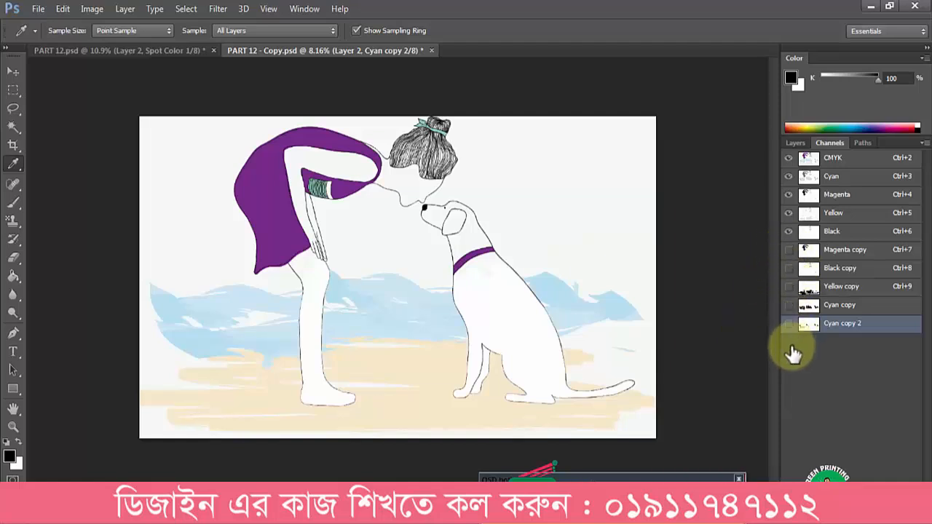
- Hide the CMYK channels, leave only the Magenta, Black, Yellow and two Cyan copy channels showing, and save the document
{"action": "left_click", "coordinate": [789, 157]}
{"action": "left_click", "coordinate": [789, 268]}
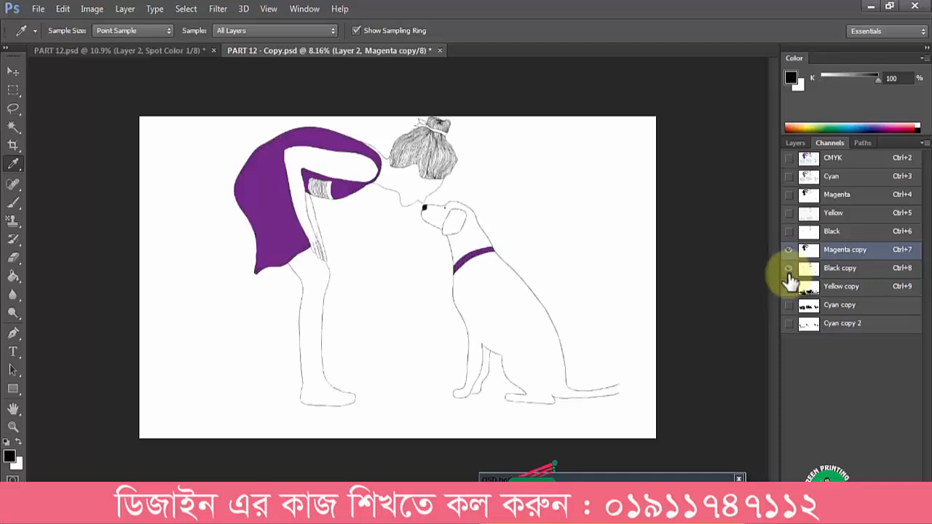
{"action": "left_click", "coordinate": [789, 286]}
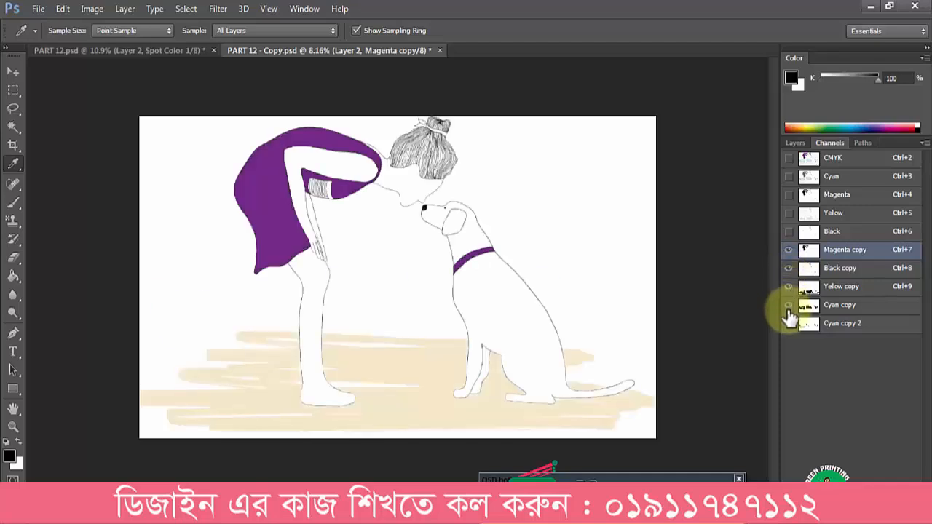
{"action": "left_click", "coordinate": [789, 305]}
{"action": "left_click", "coordinate": [789, 323]}
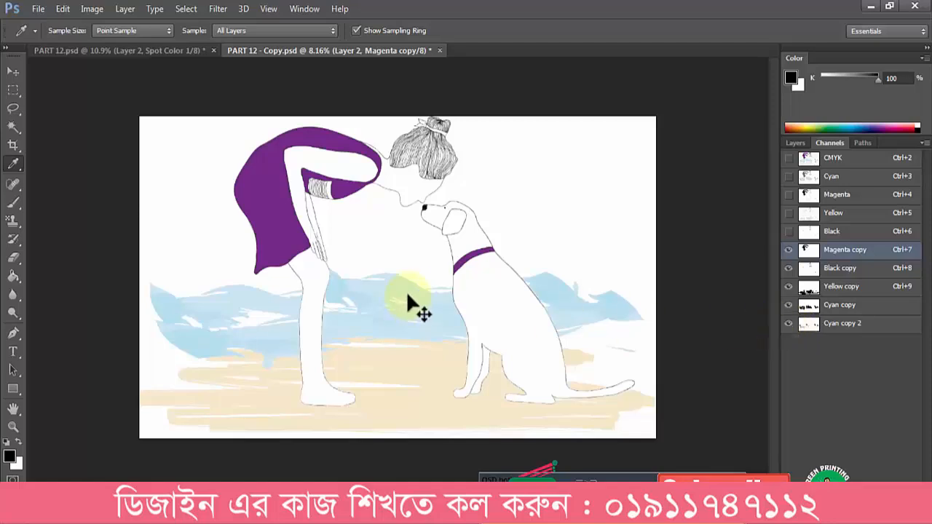
{"action": "key", "text": "ctrl+s"}
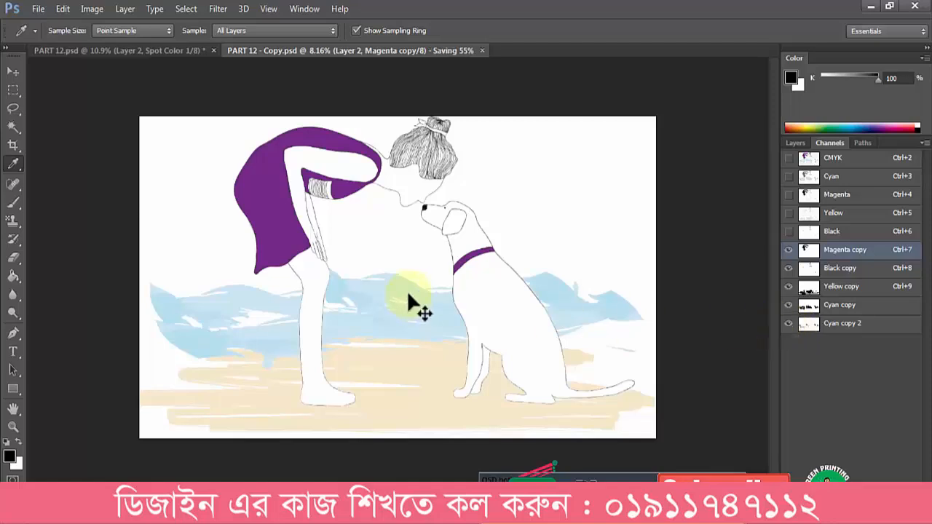